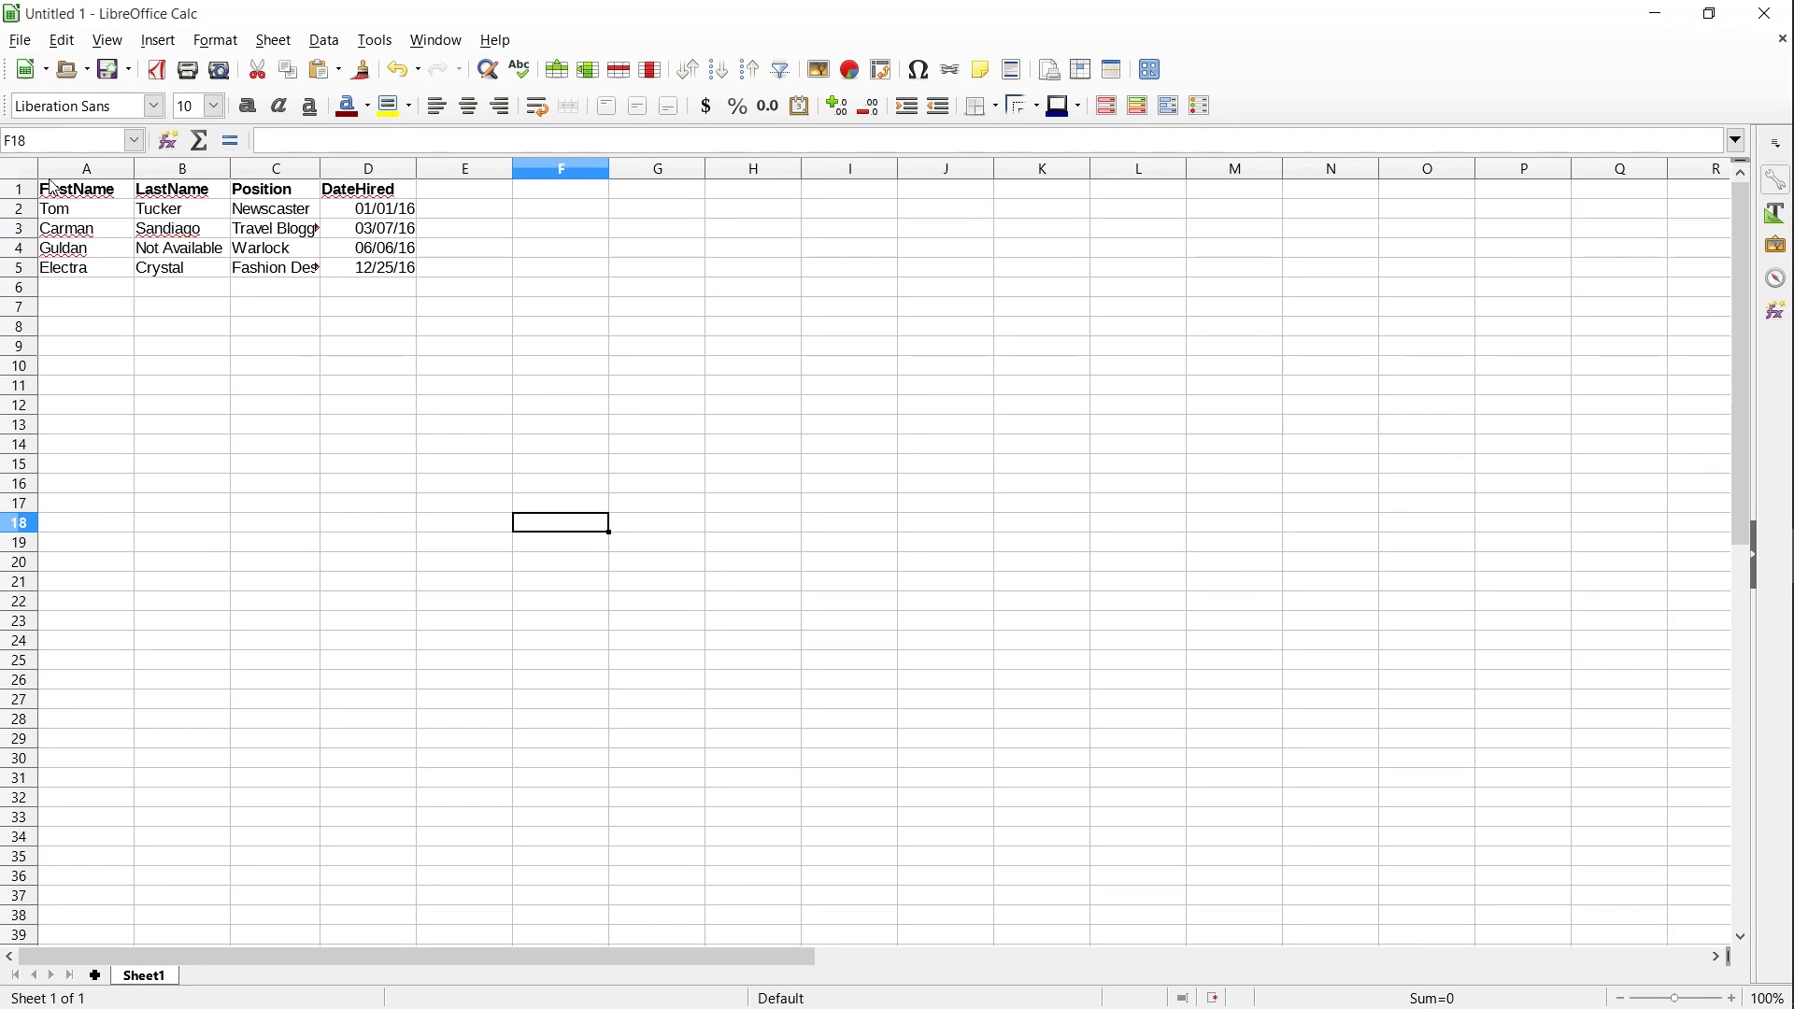
Step: Look over the first and last names and the Fashion Designer and Warlock positions
click(81, 191)
click(89, 211)
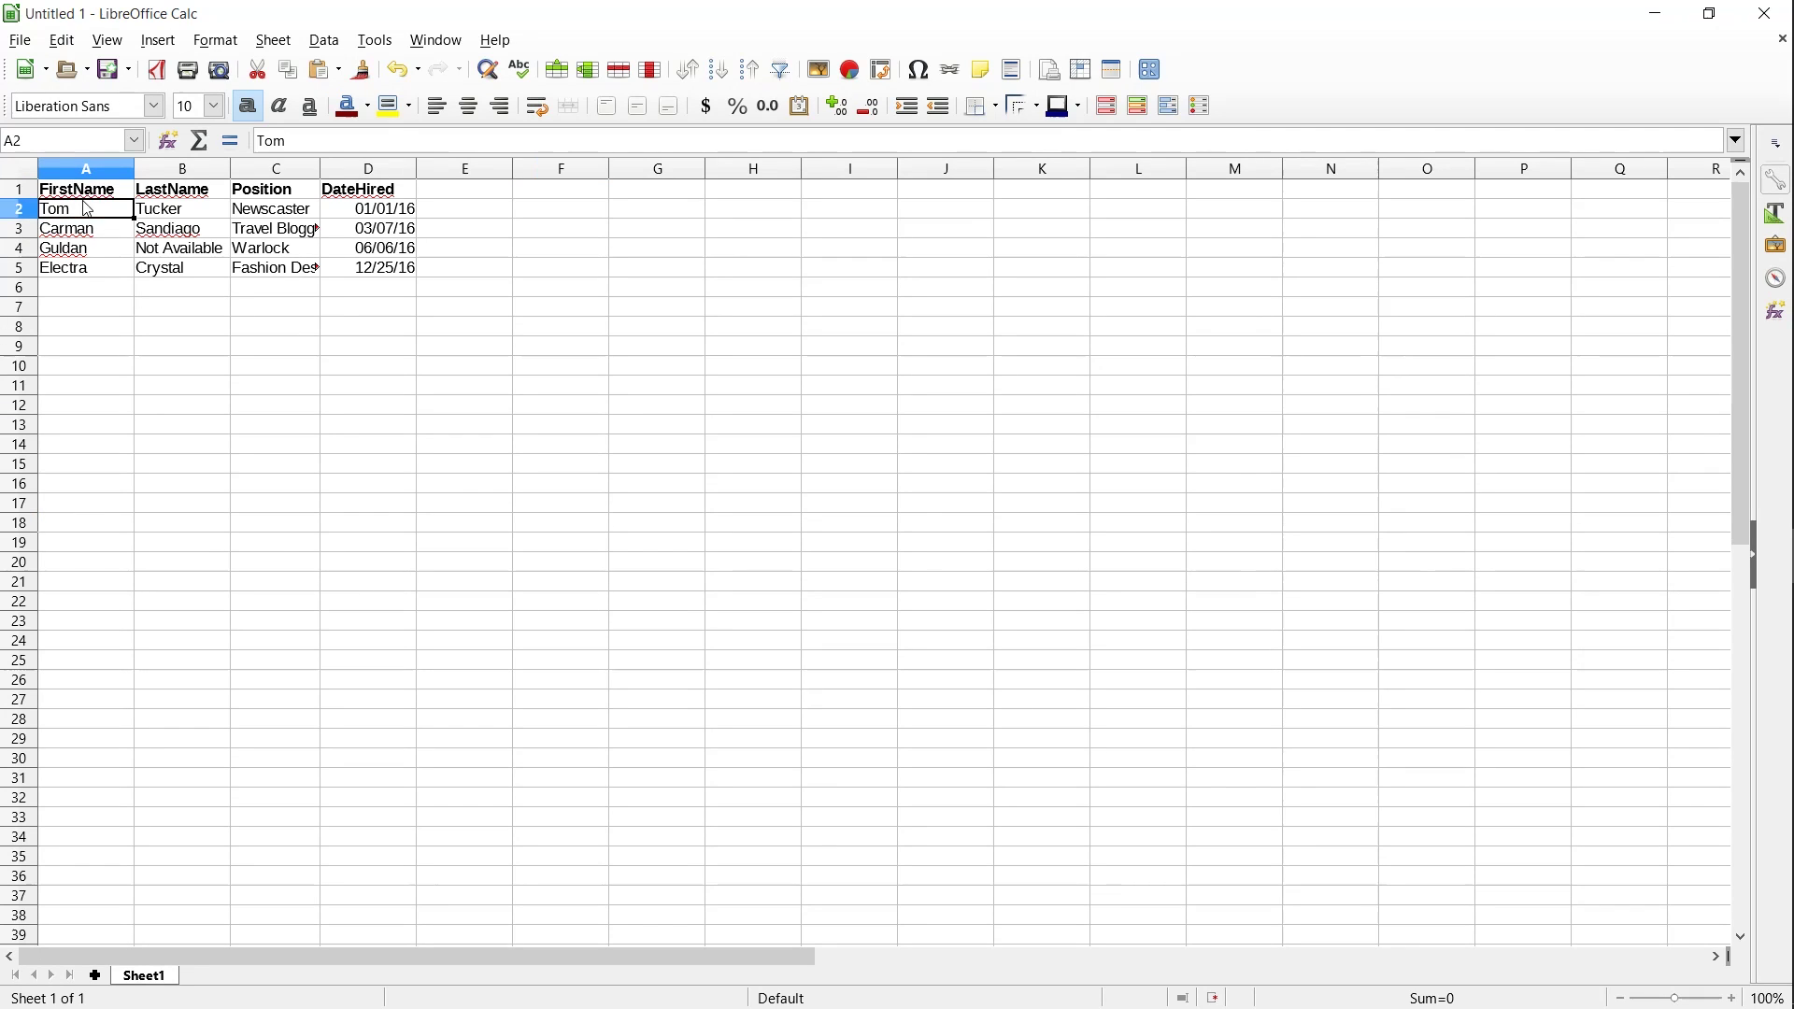
click(87, 228)
click(90, 213)
click(178, 196)
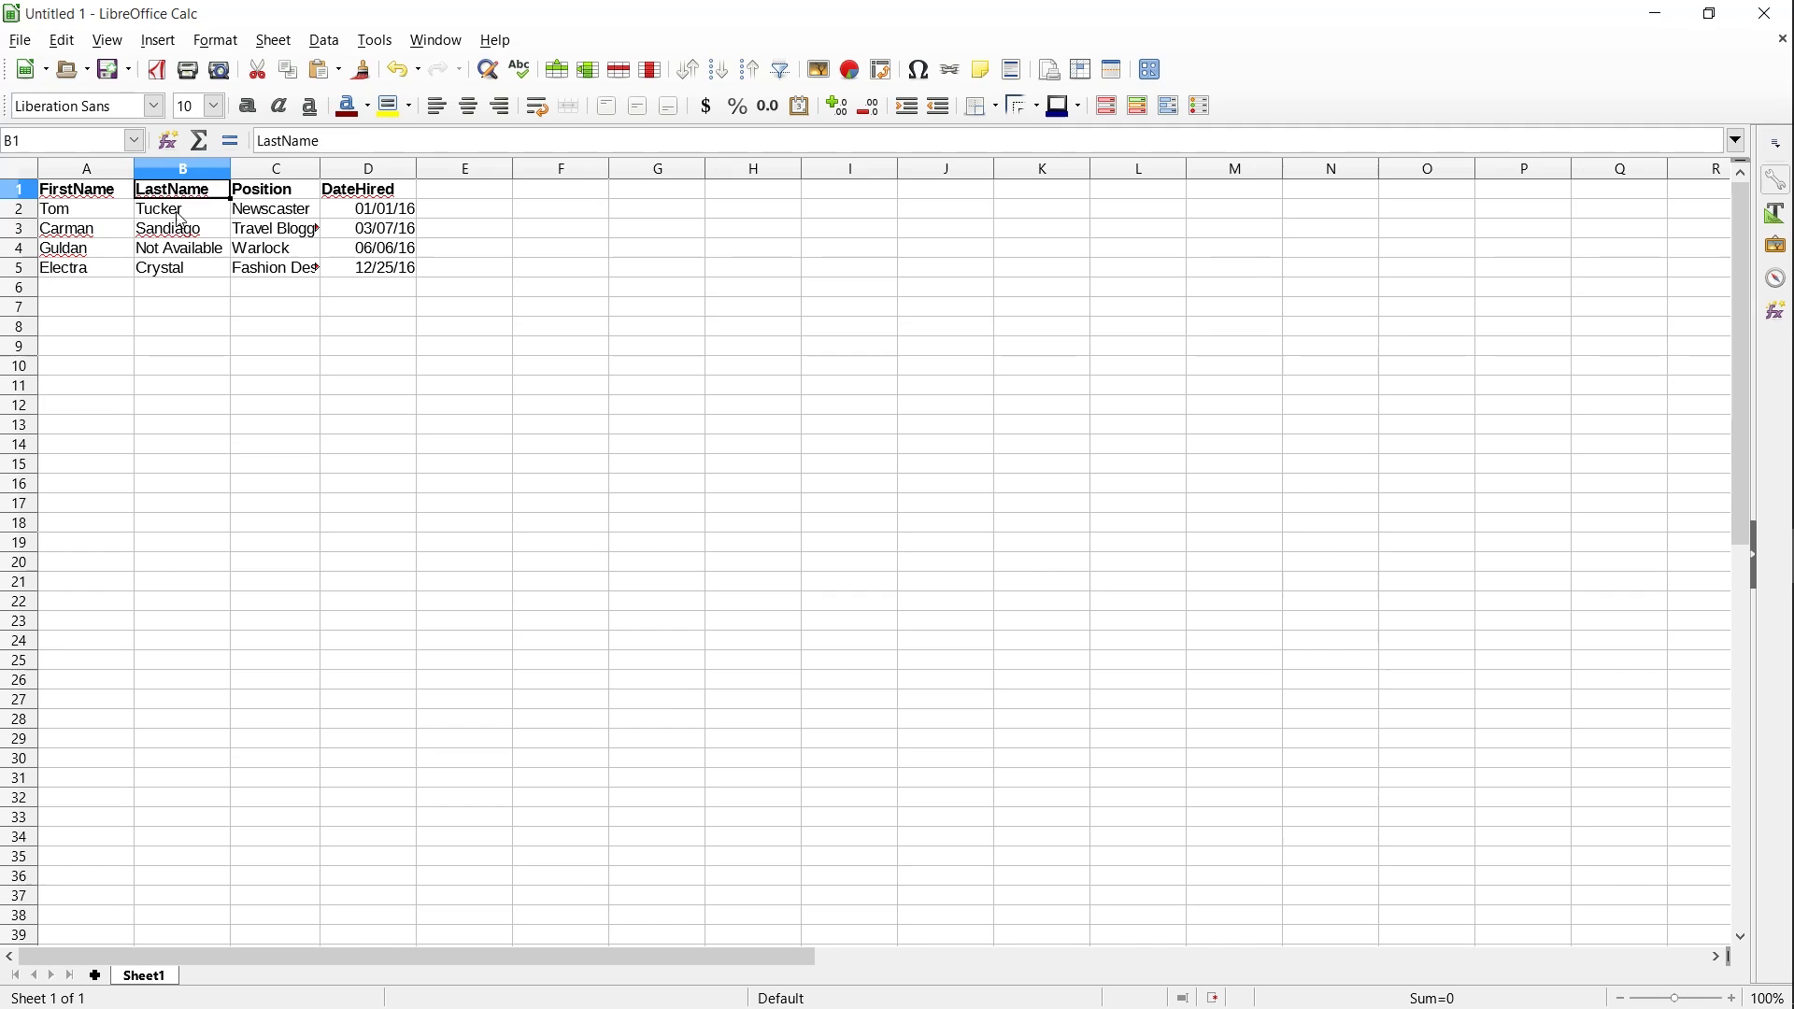
click(180, 214)
click(190, 234)
click(161, 249)
click(99, 270)
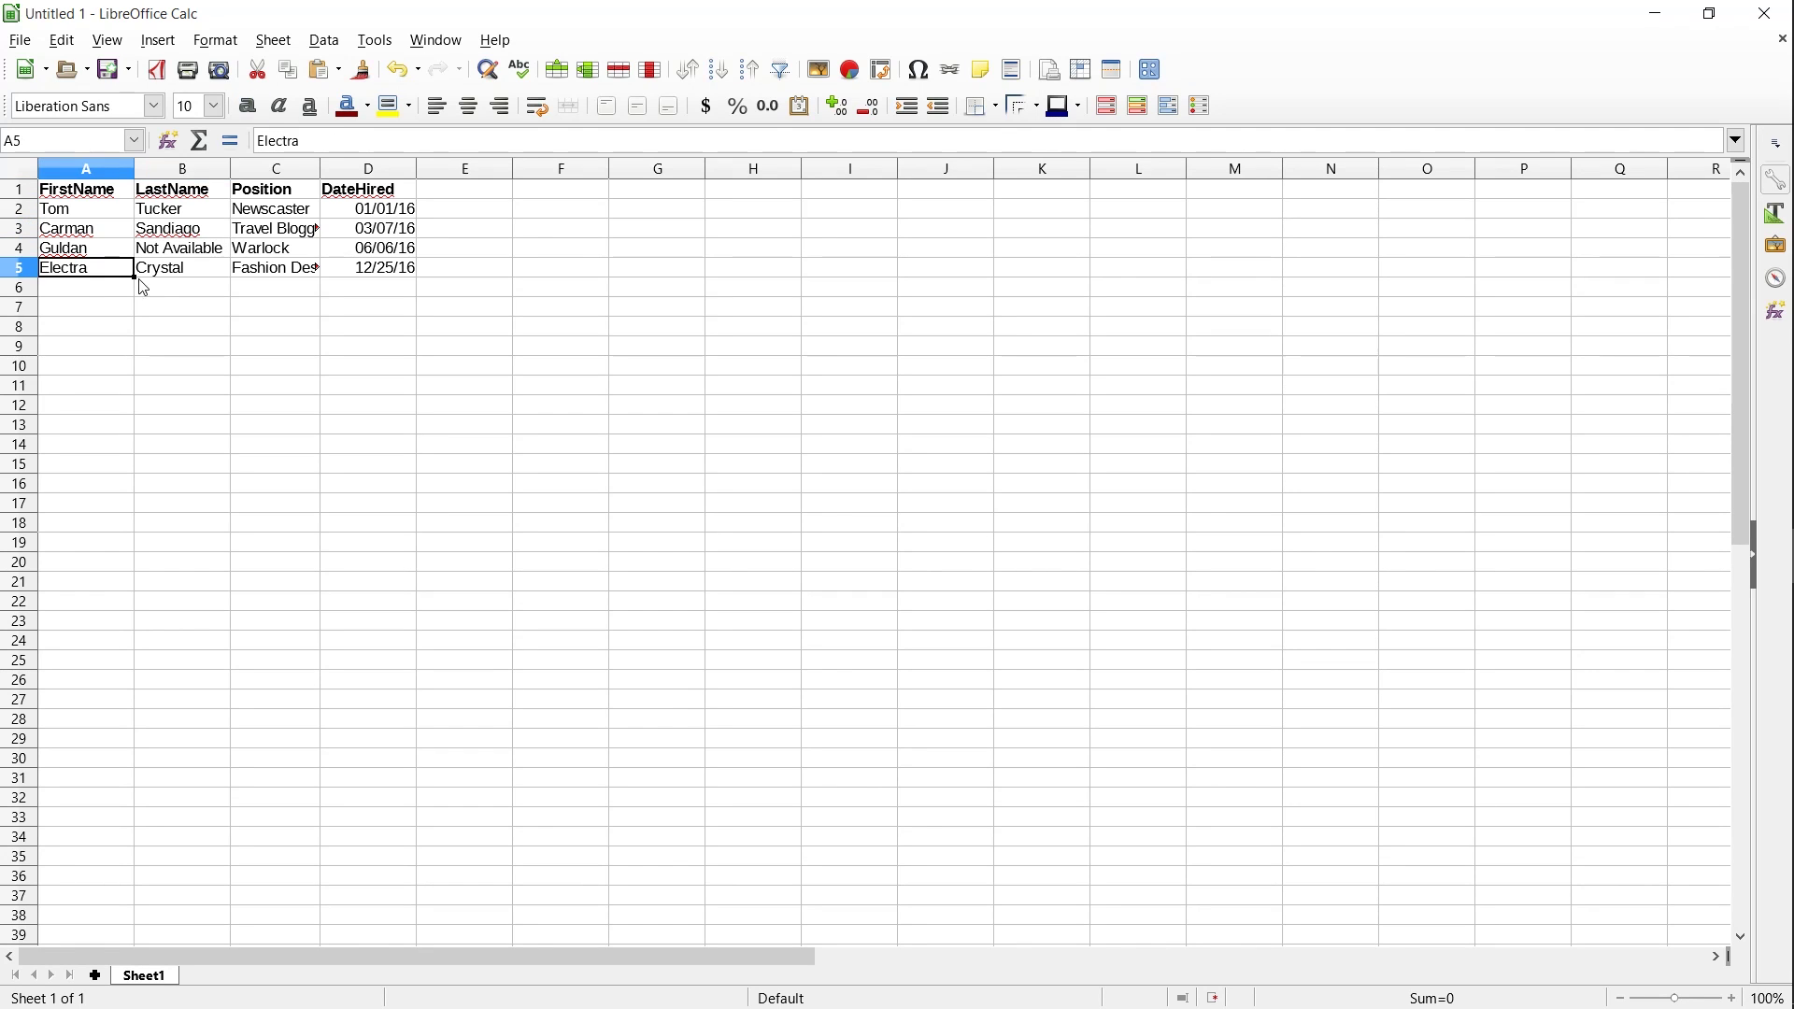
click(146, 288)
click(183, 271)
click(264, 274)
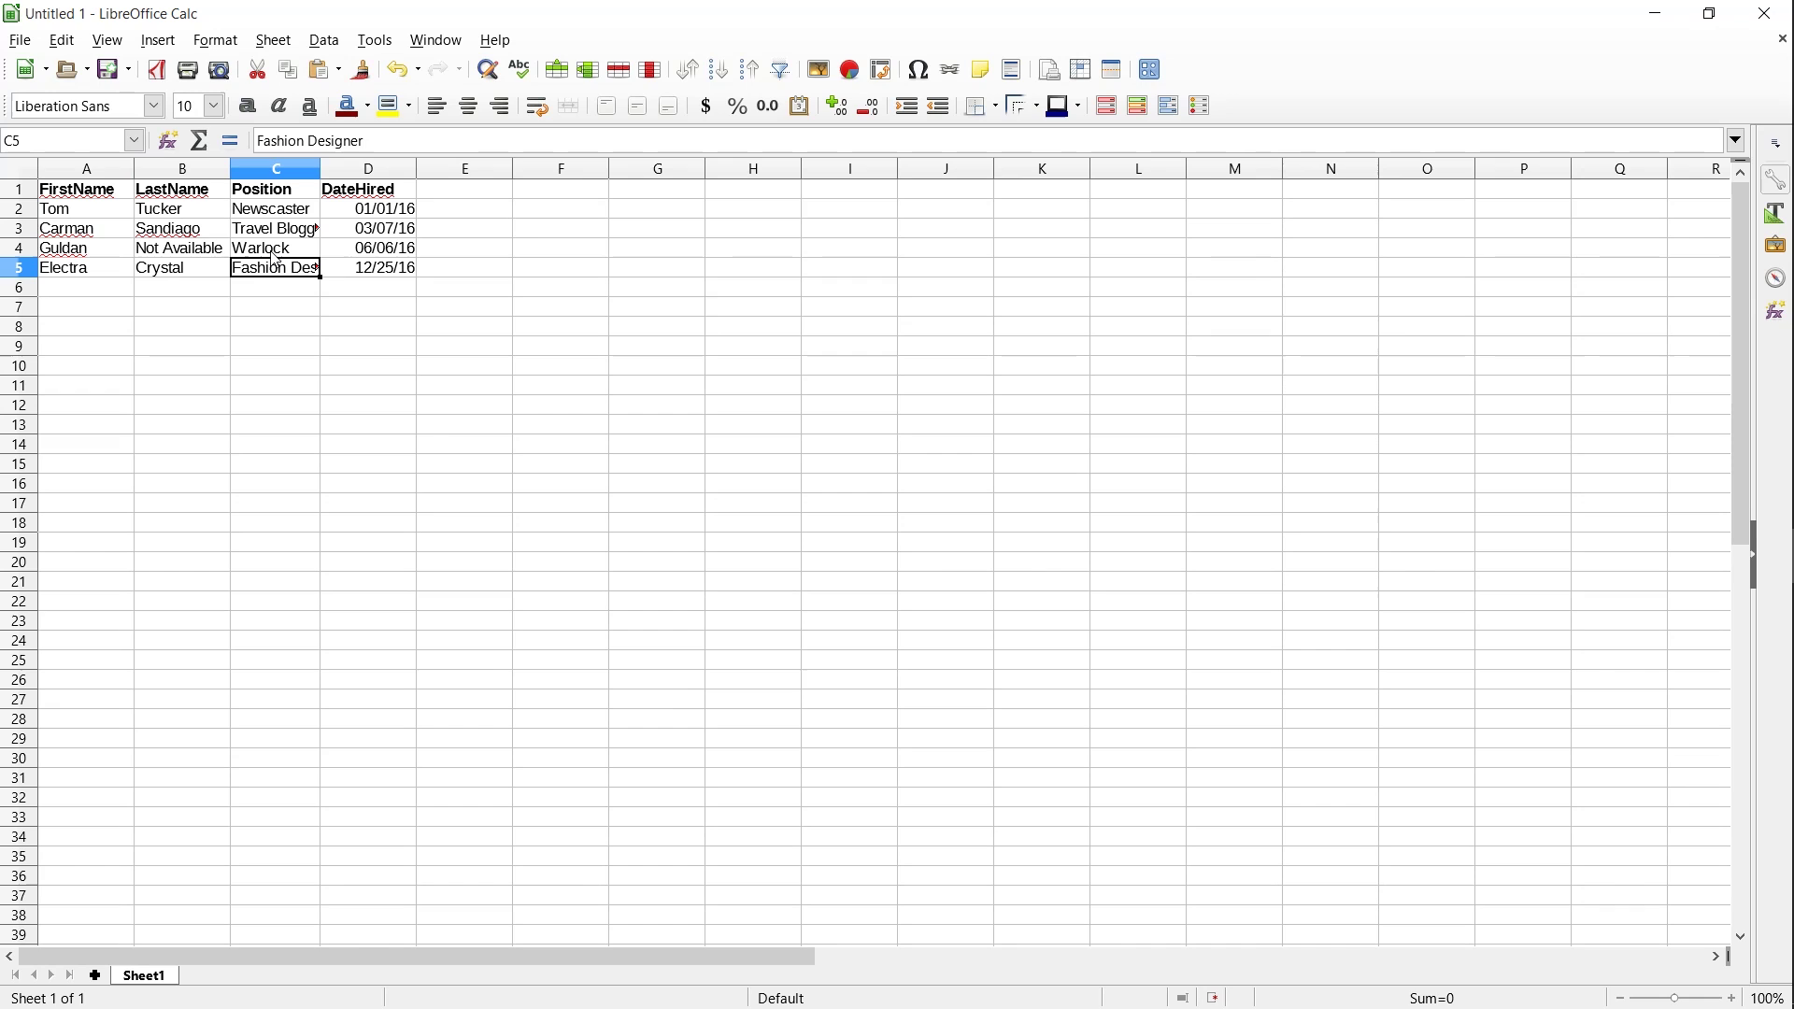
click(273, 253)
Step: Walk through Tom Tucker's record and the FirstName, LastName, Position and DateHired headings
click(94, 208)
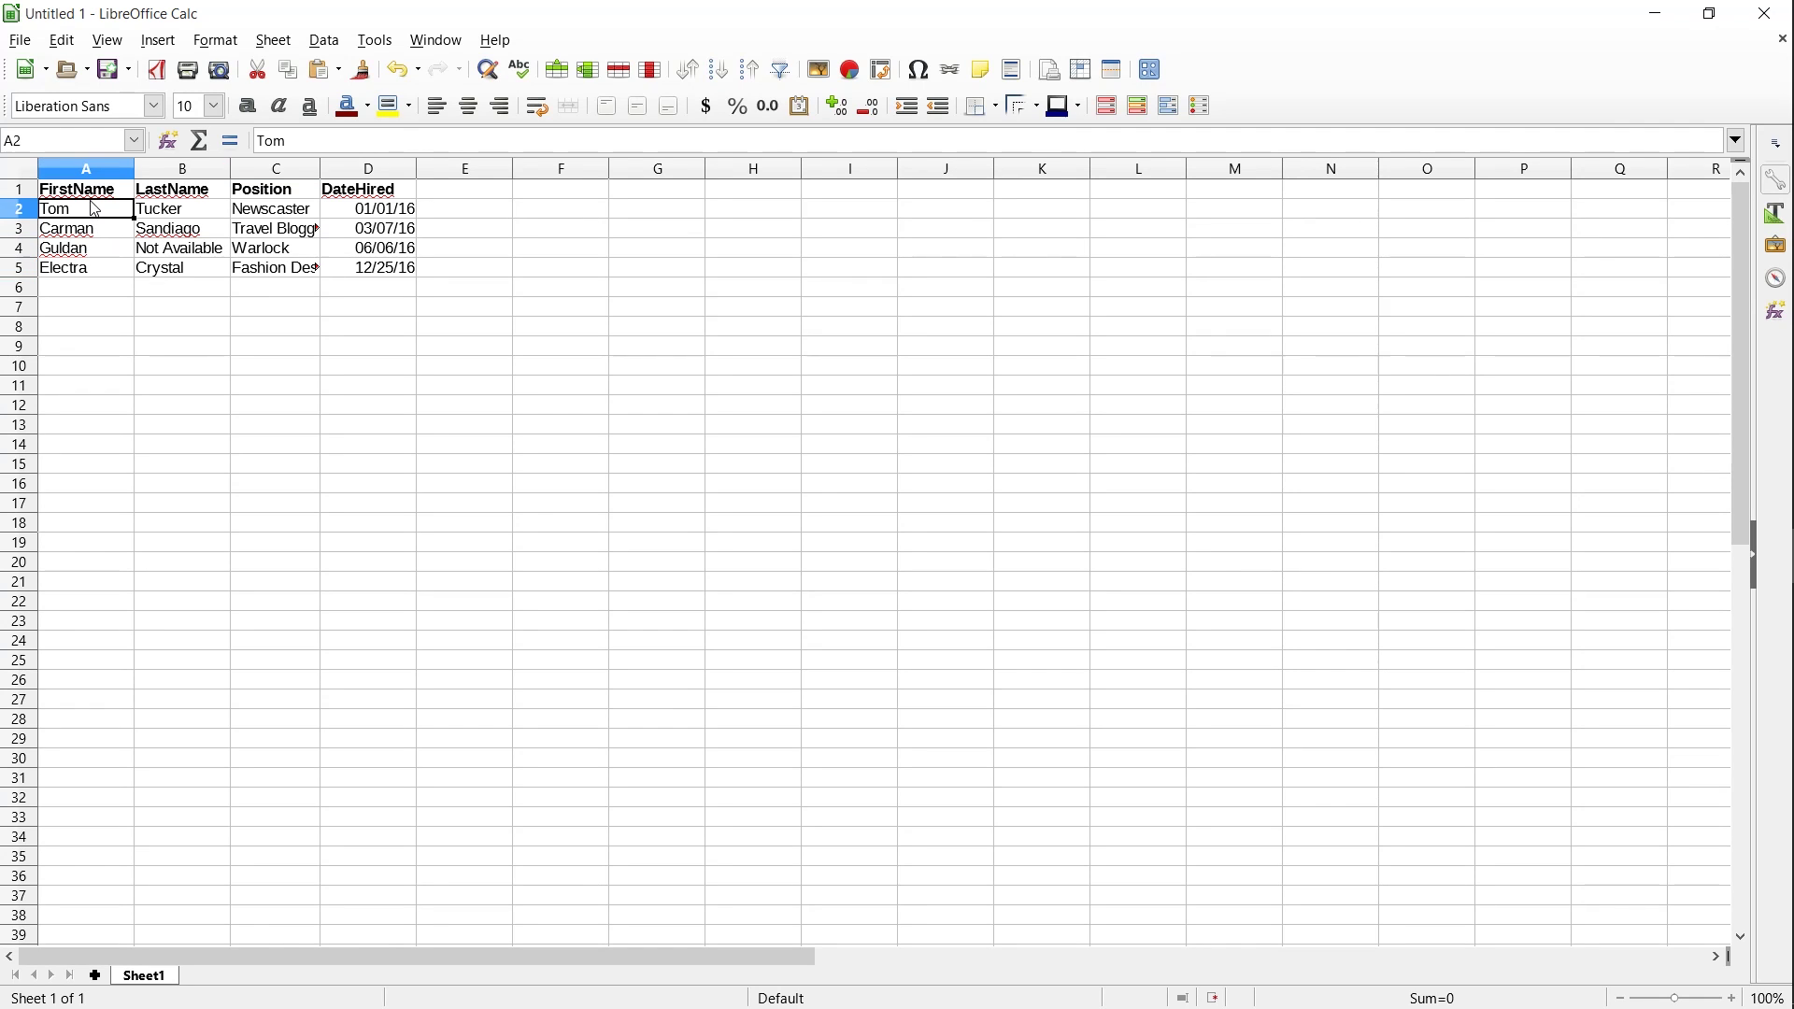
click(103, 195)
click(108, 211)
click(145, 216)
click(297, 213)
click(355, 213)
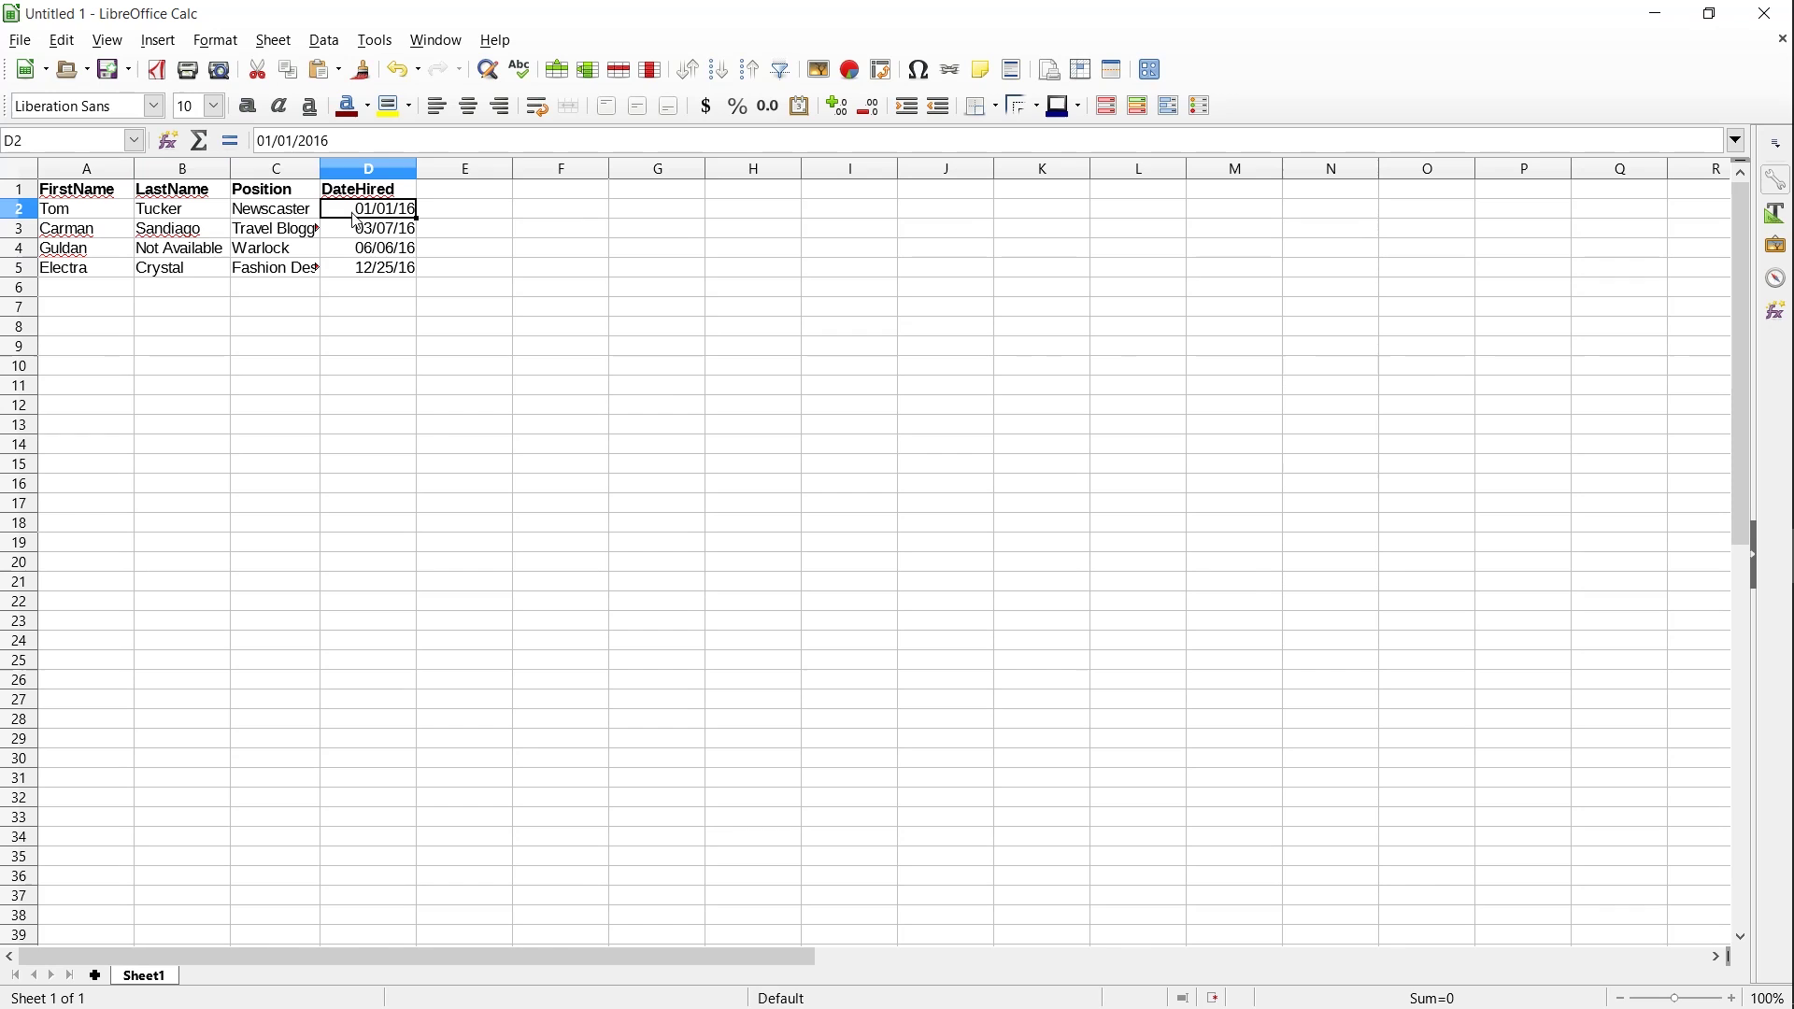
click(105, 204)
click(103, 193)
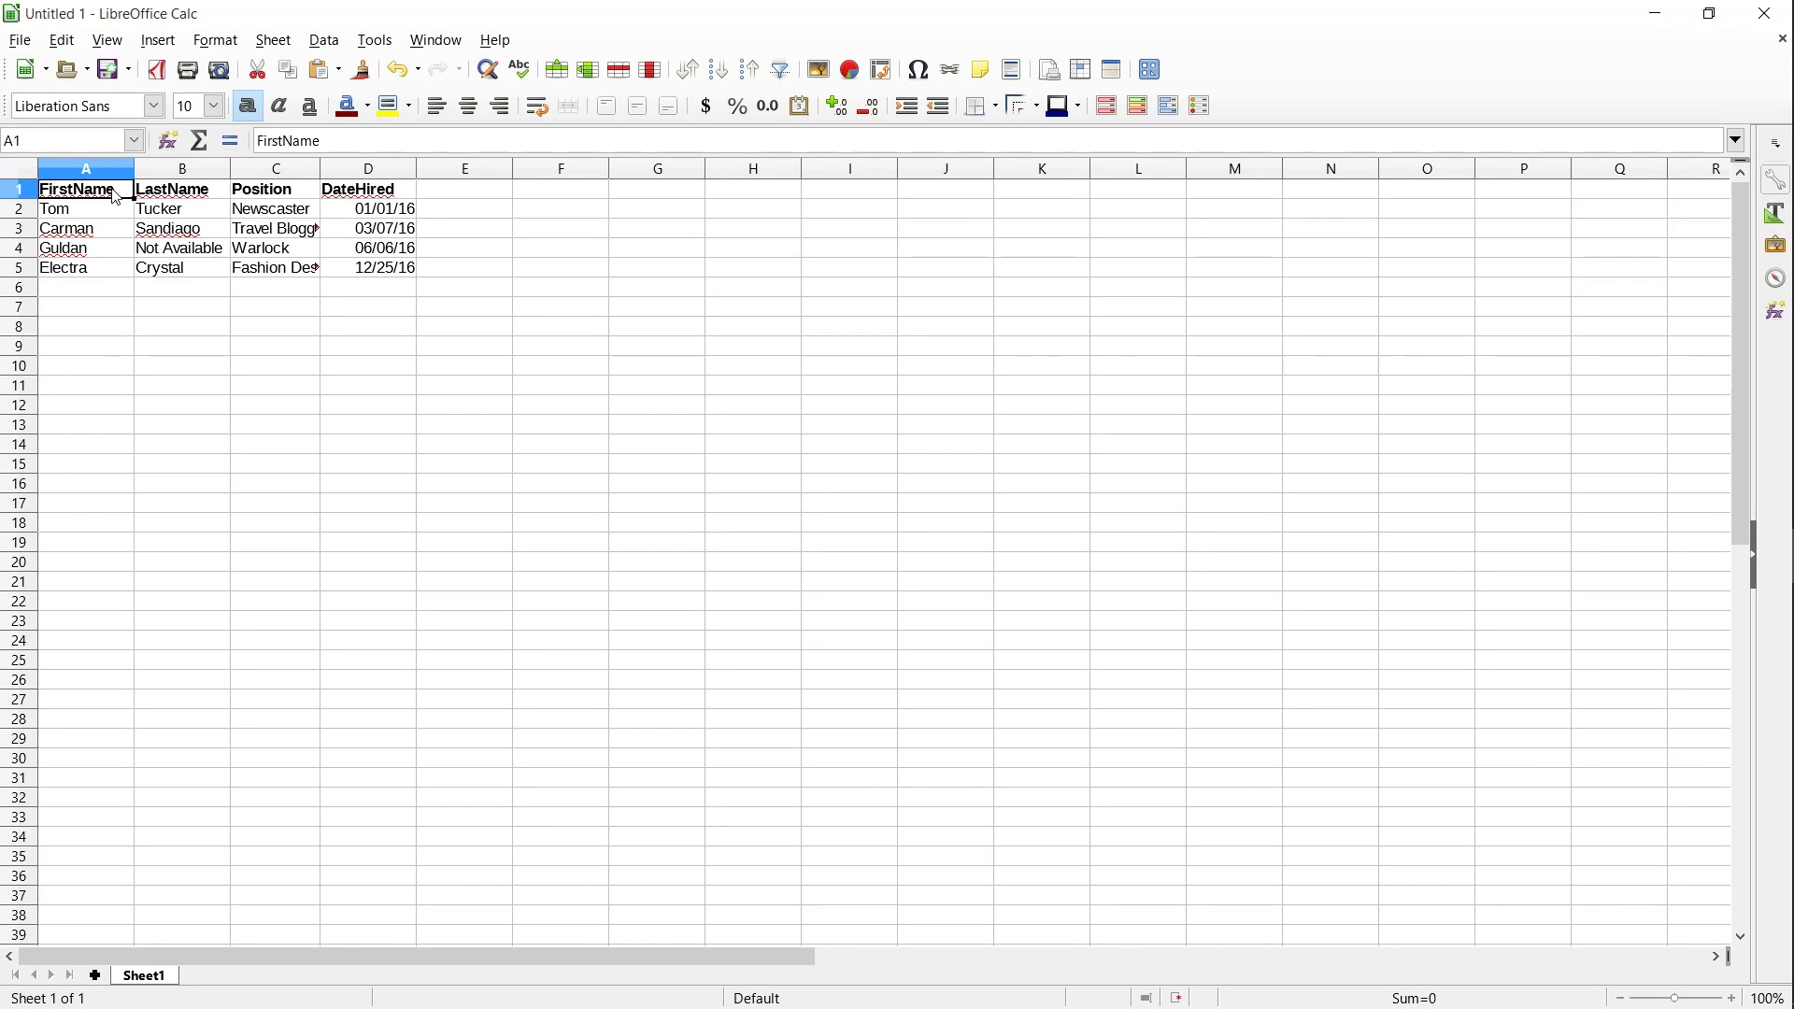
click(108, 211)
click(107, 194)
click(178, 194)
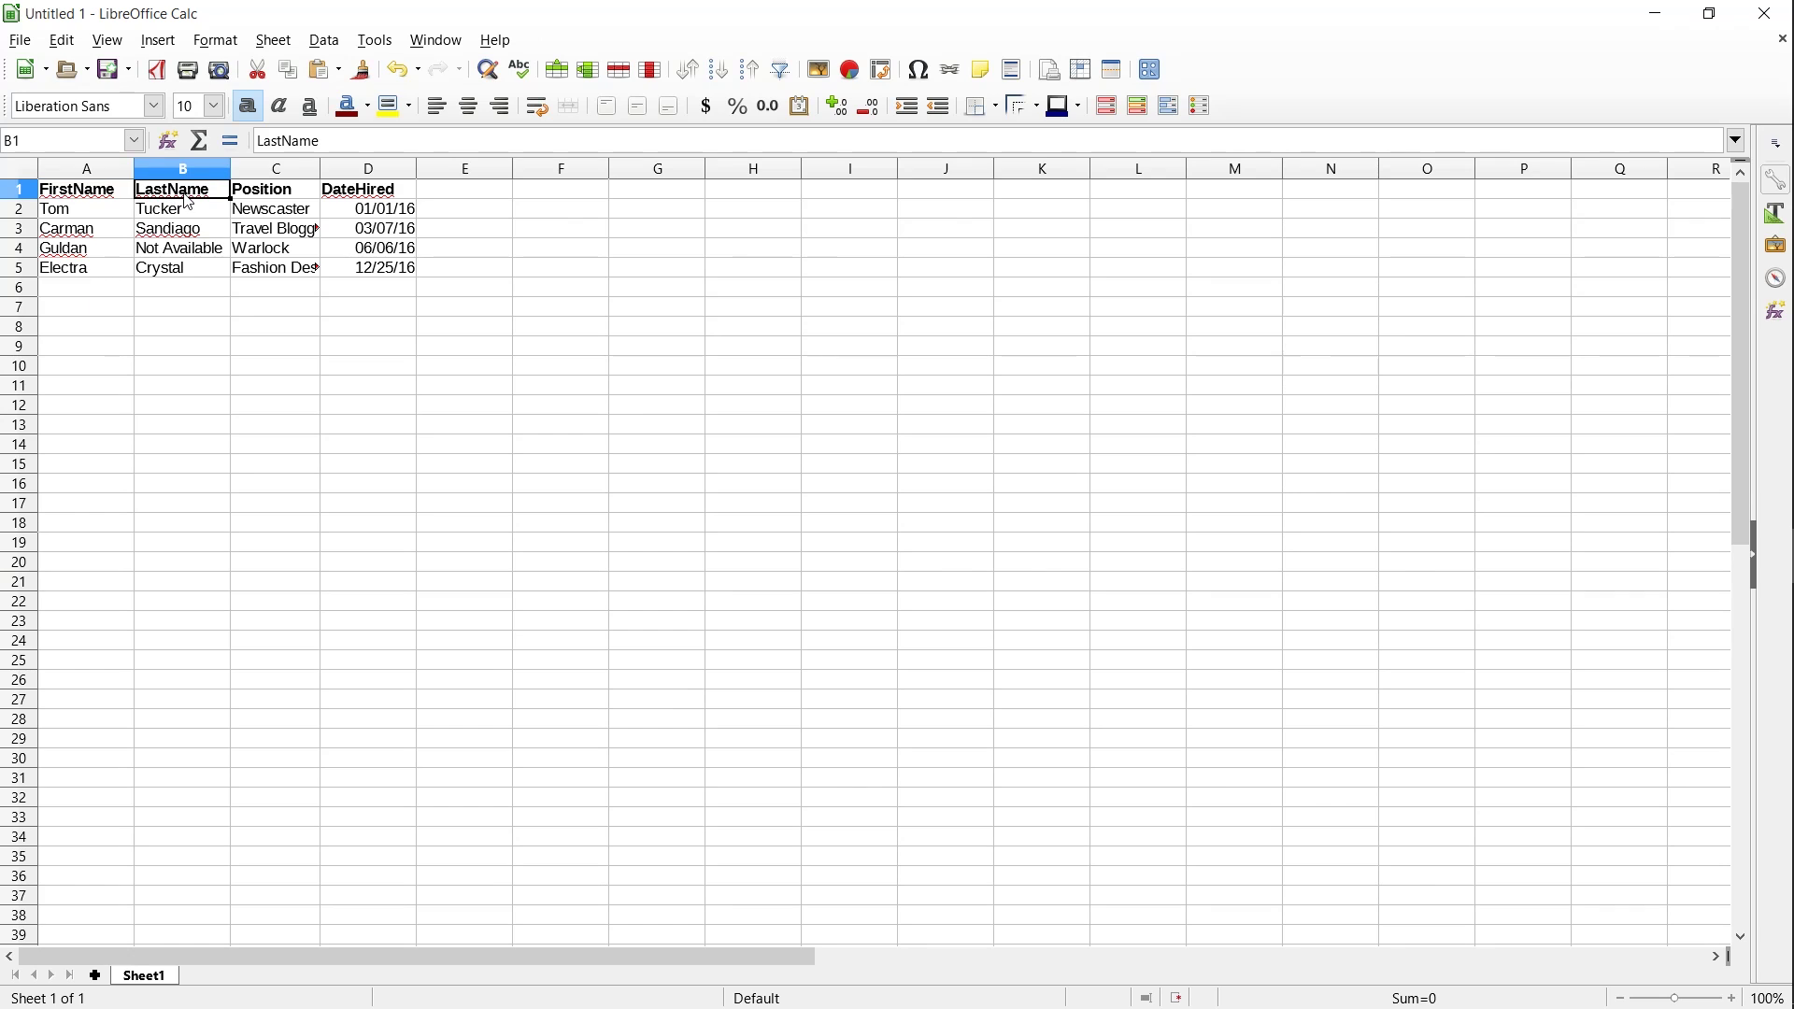
click(281, 197)
click(379, 192)
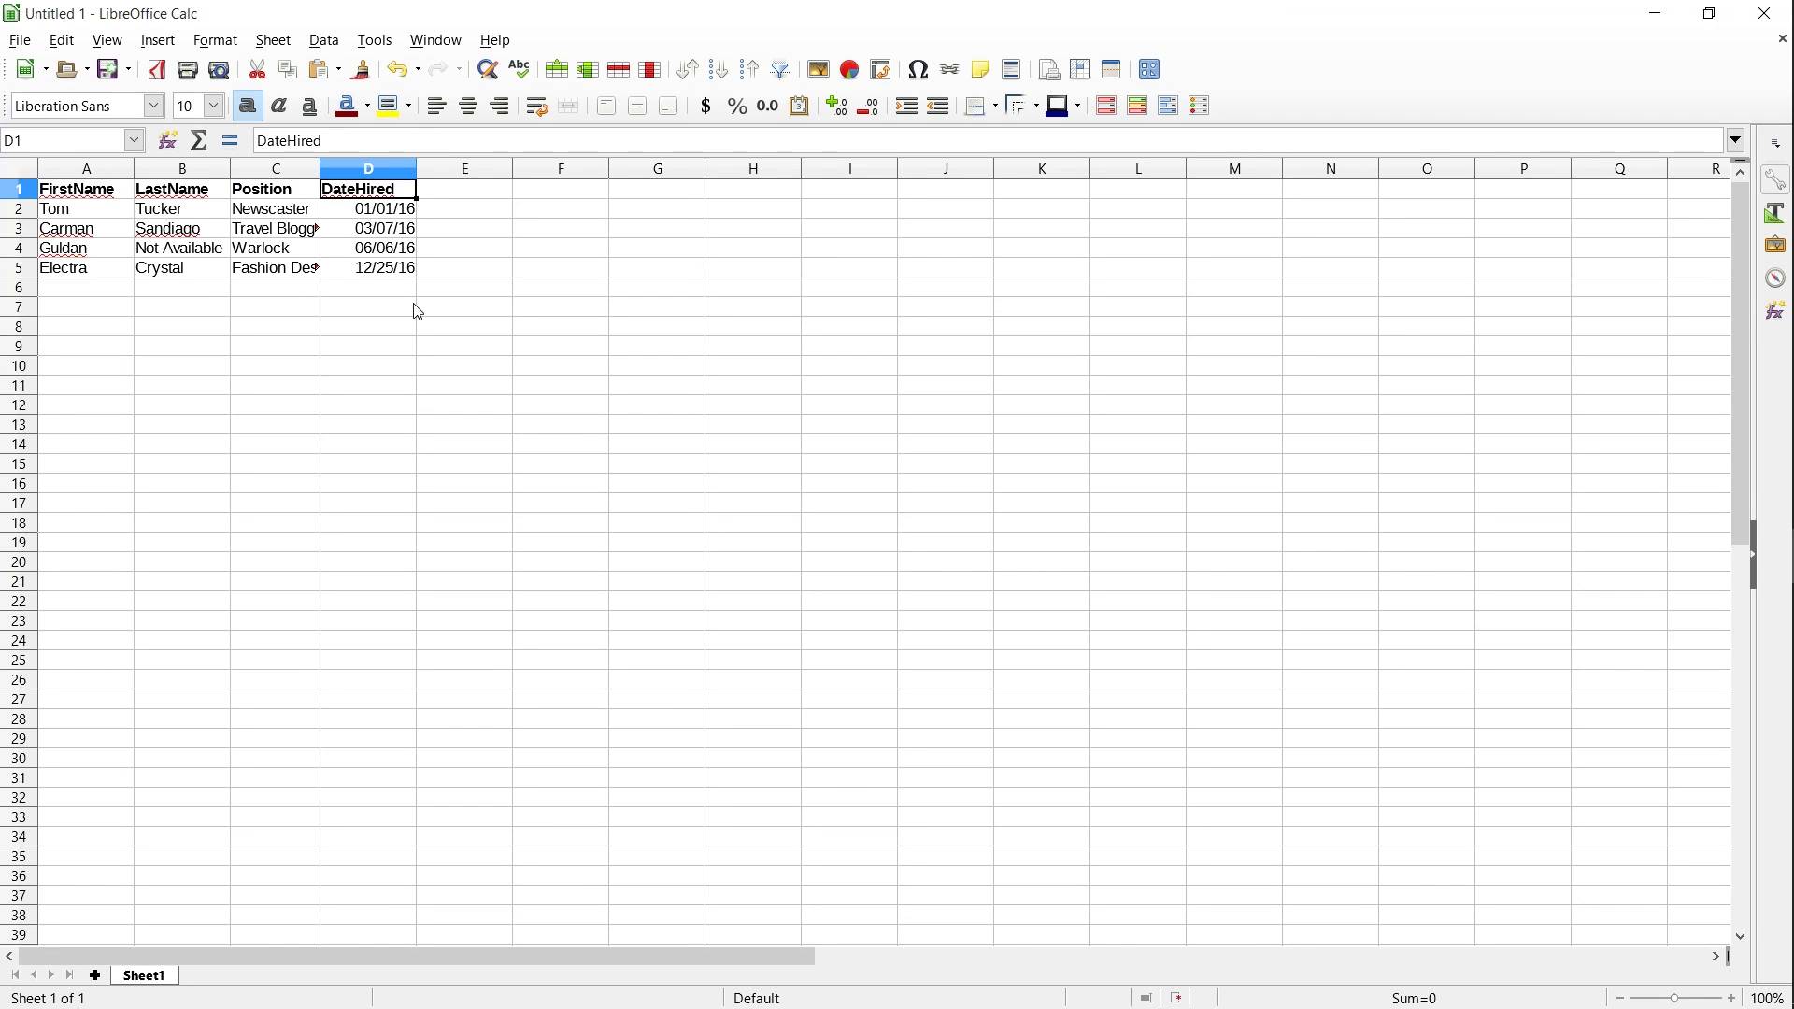
Step: Step across Tom's record and the Carman, Guldan and Electra records, returning to the LastName heading
click(94, 209)
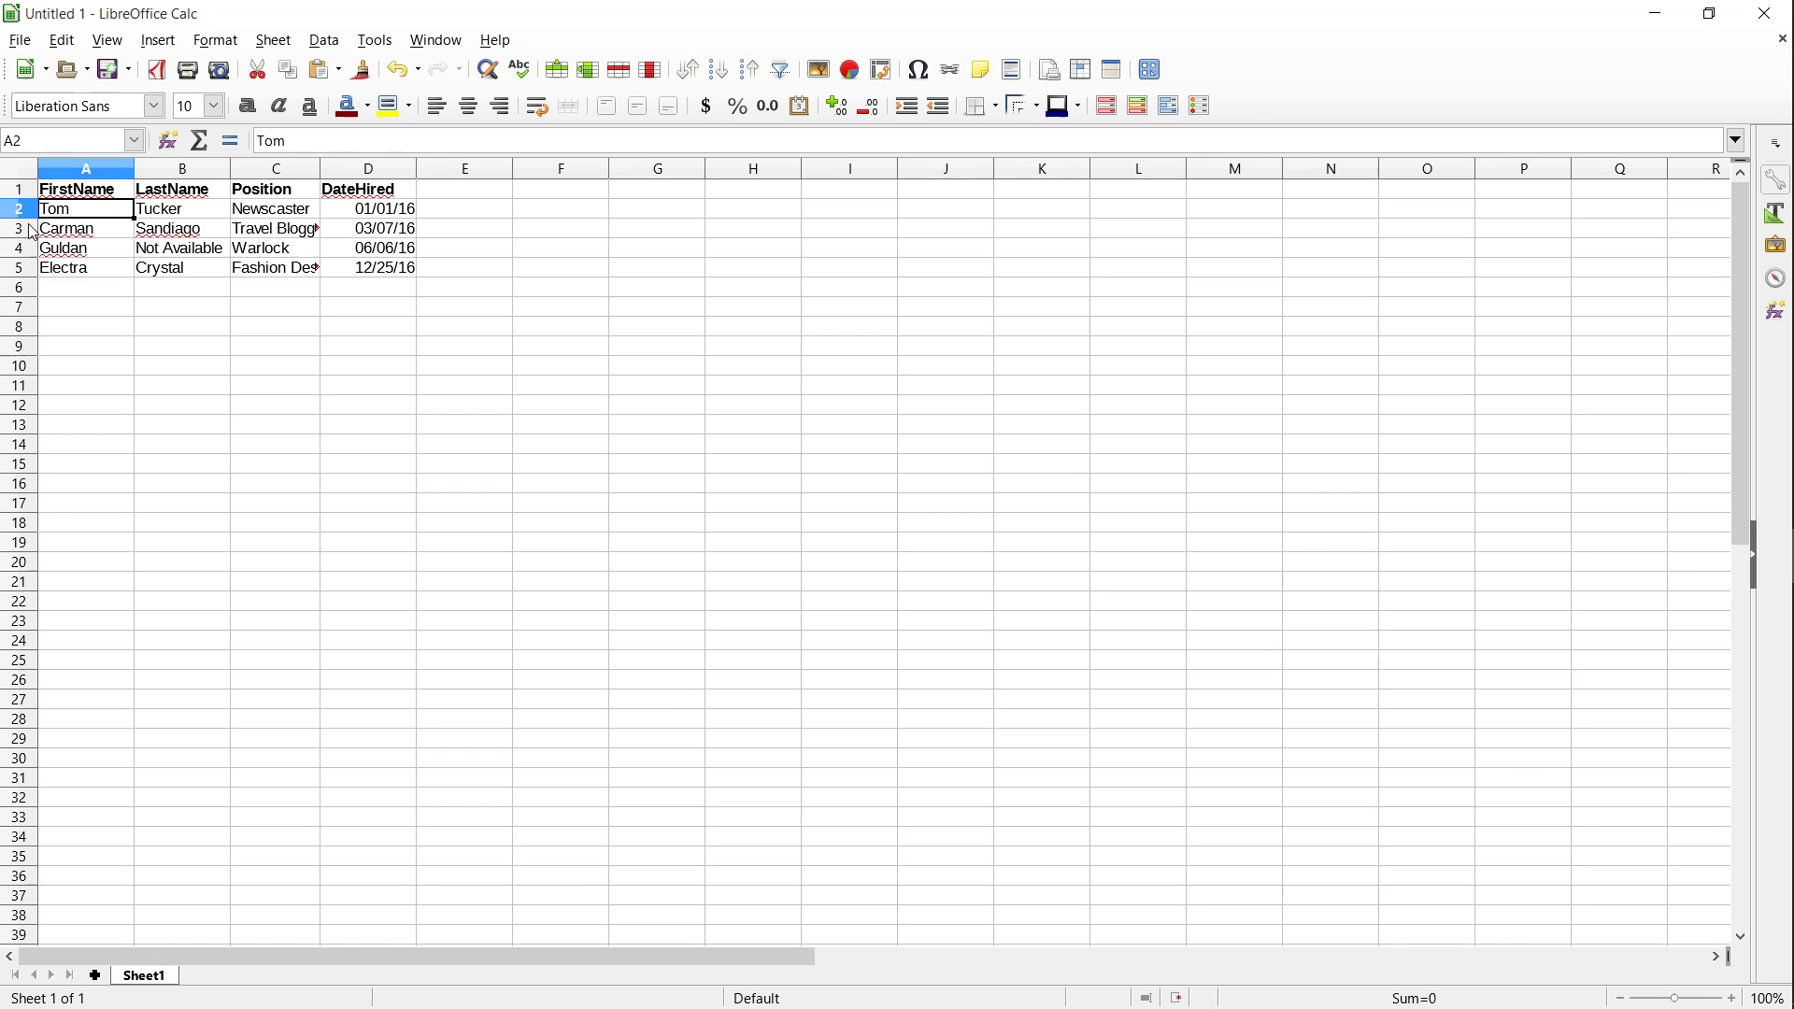
click(164, 223)
key(Tab)
key(Tab)
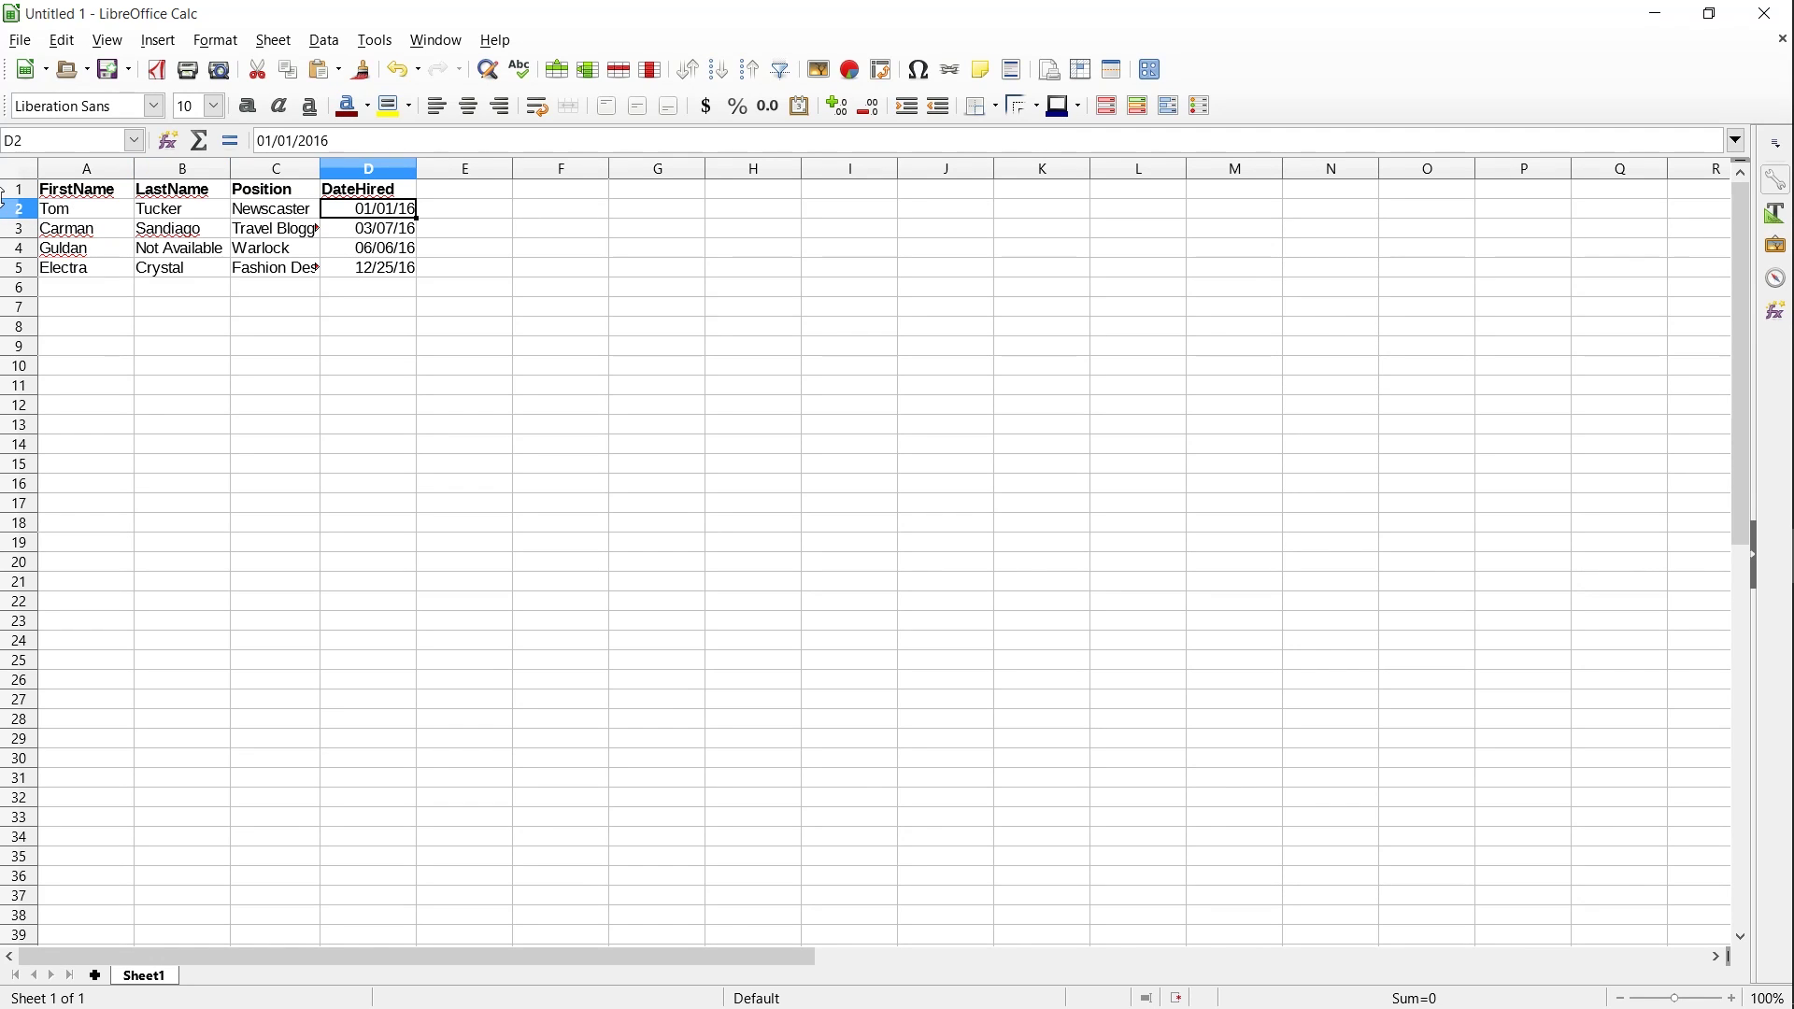
click(100, 210)
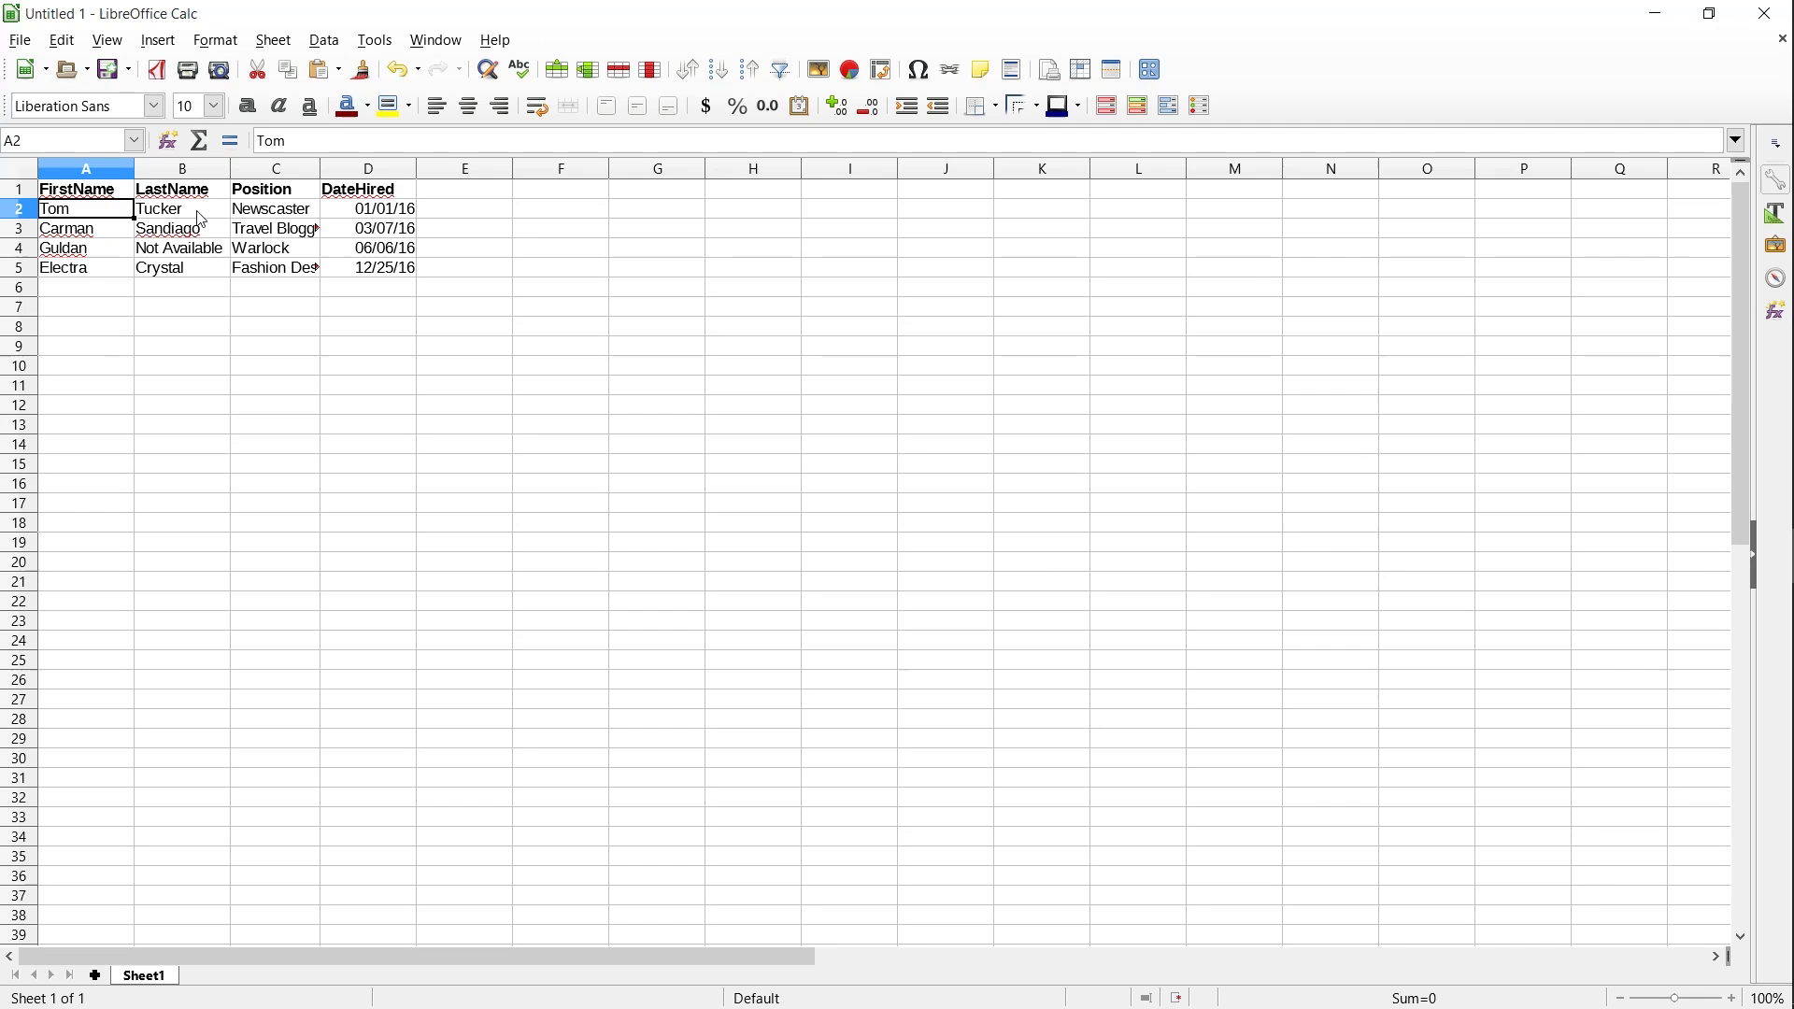
click(139, 216)
click(81, 216)
click(98, 234)
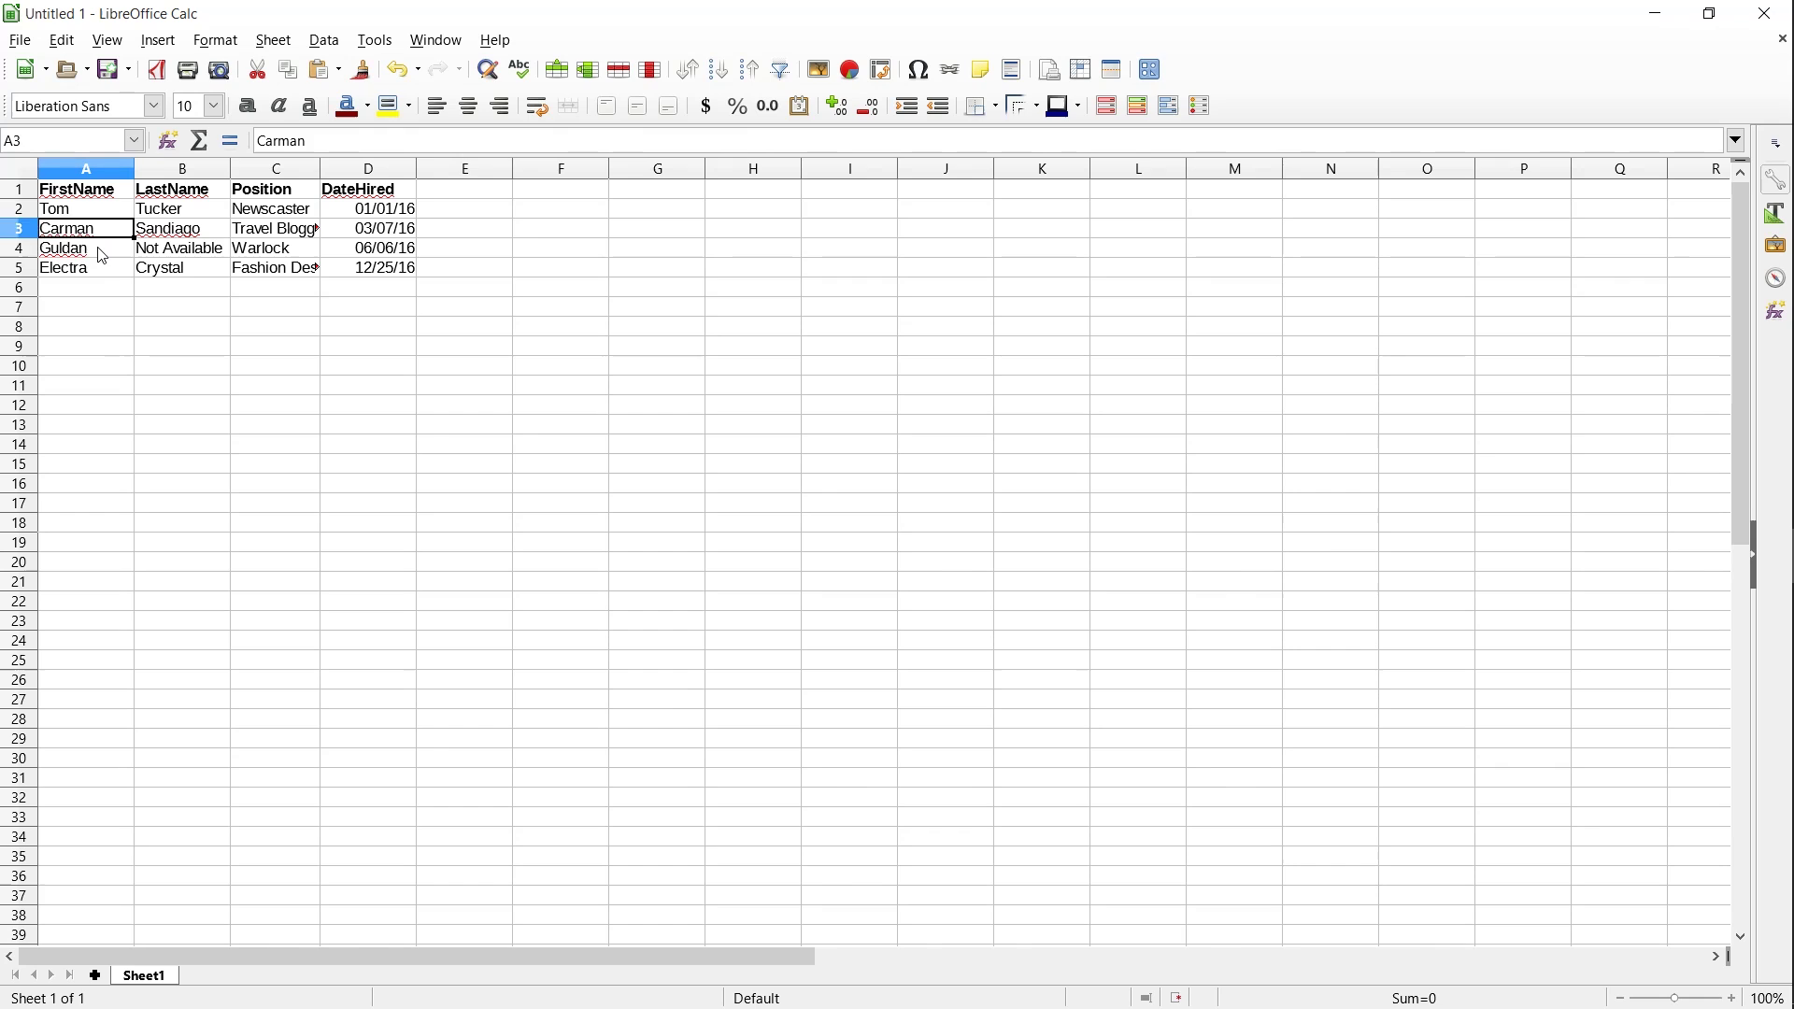
click(105, 246)
click(98, 267)
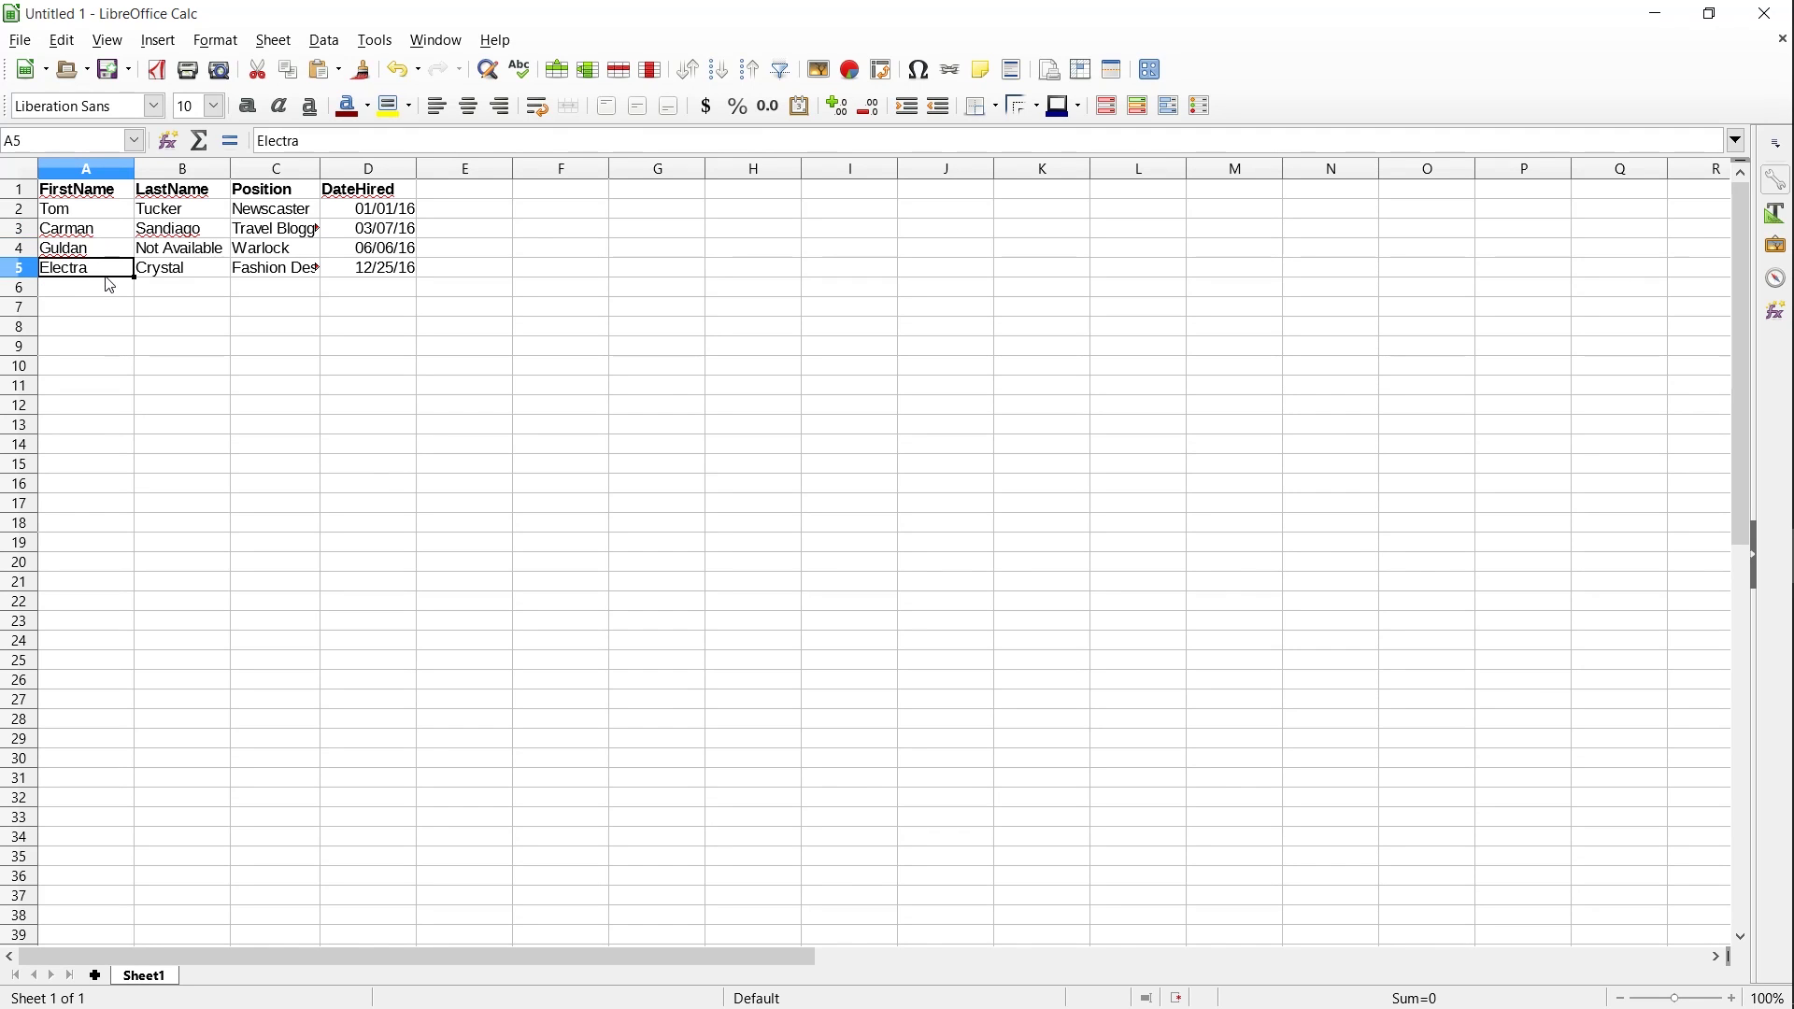
click(112, 292)
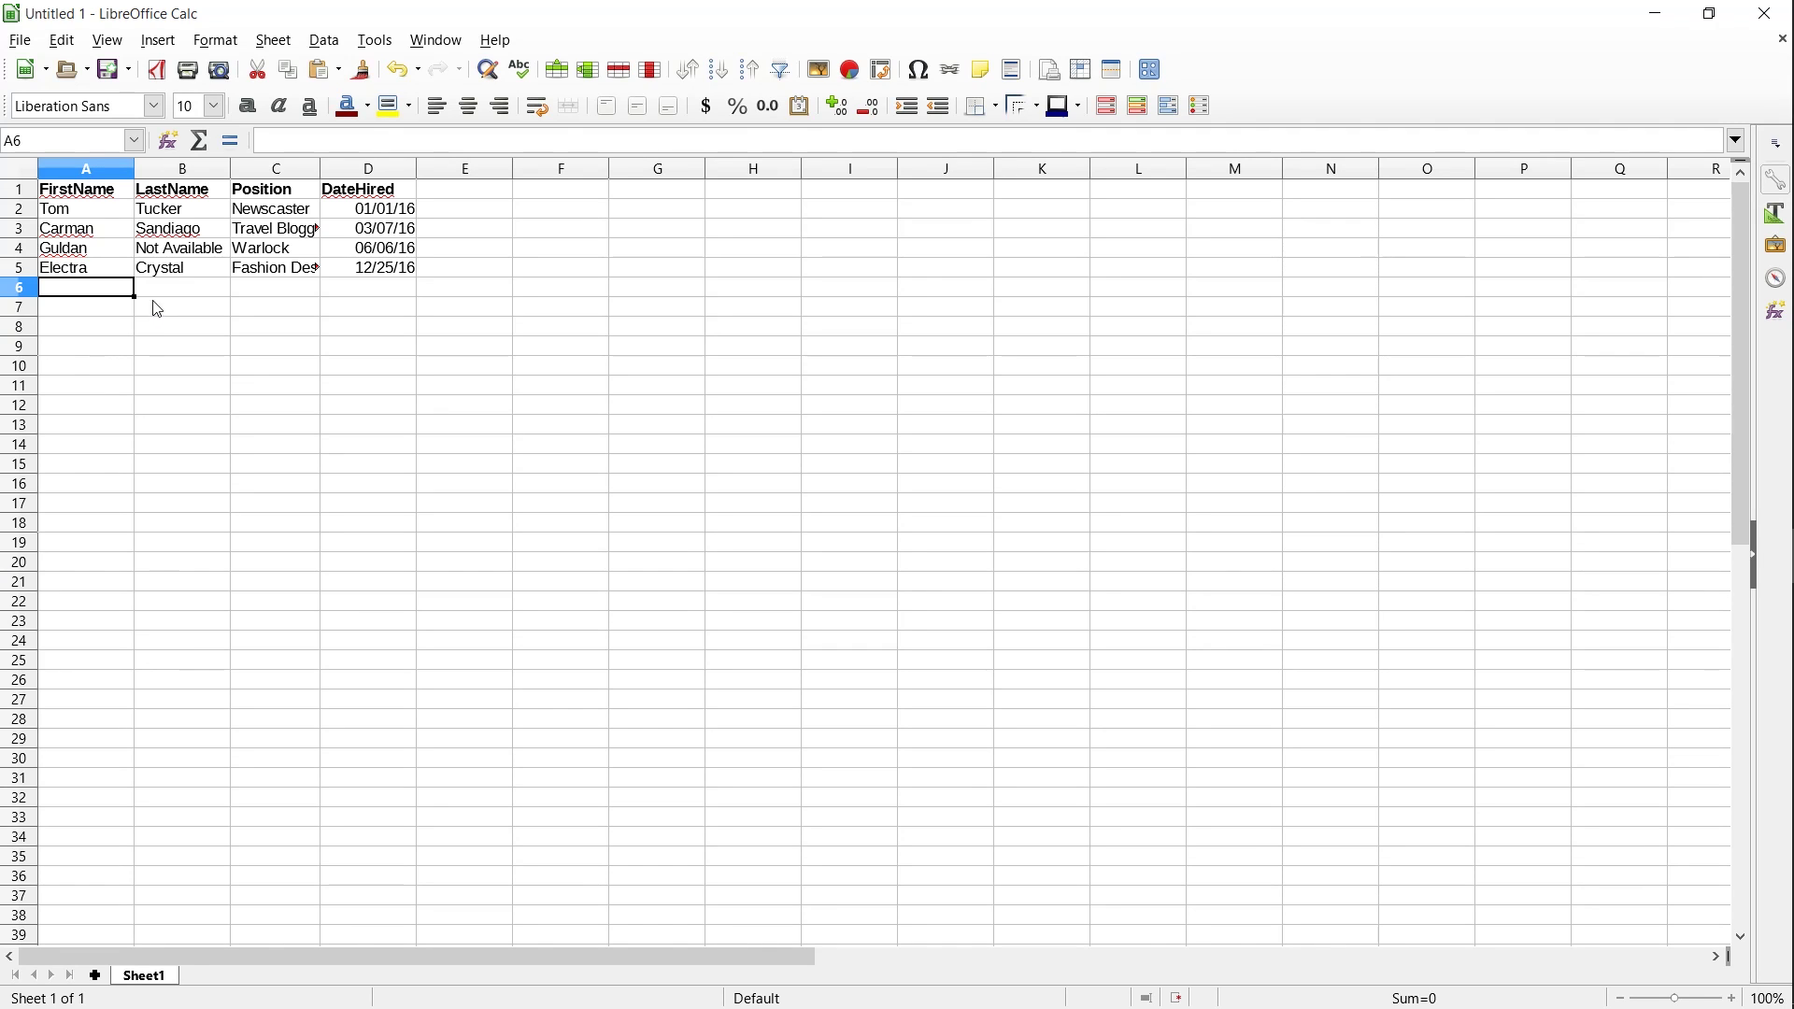
key(ctrl+Home)
key(Right)
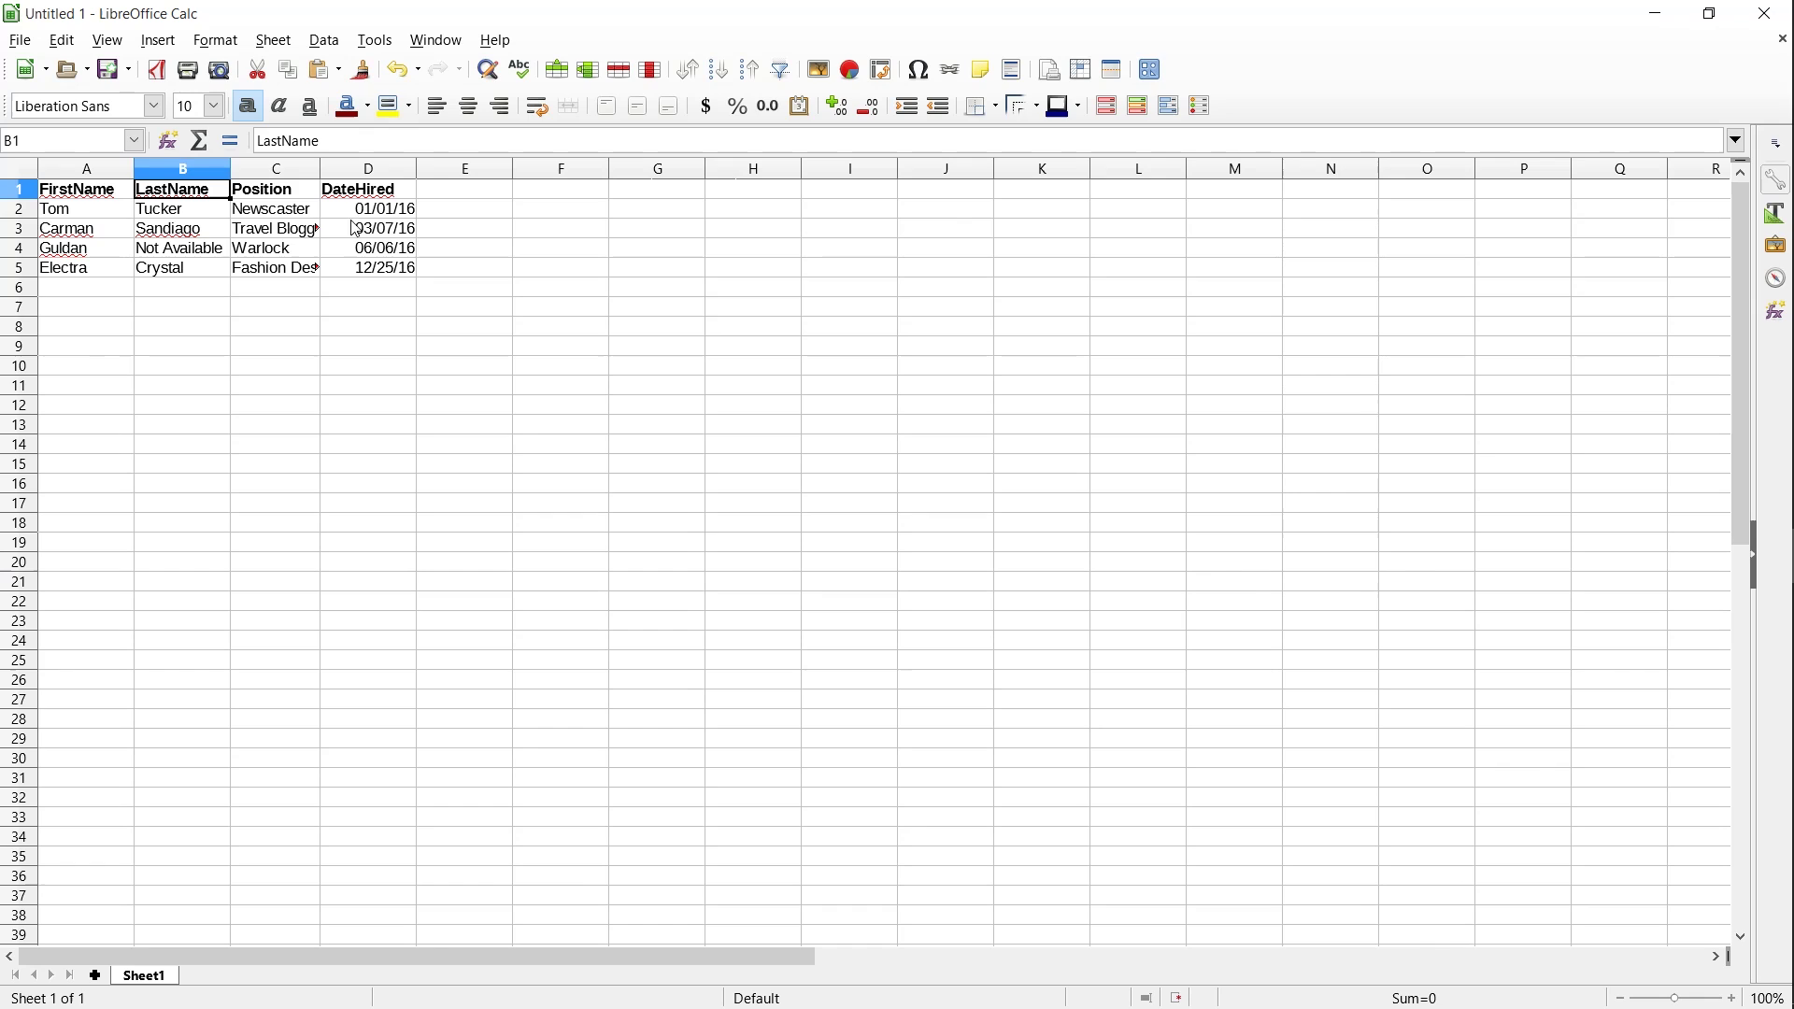
Step: Review the lower records and empty cells below the table, ending on Carman's record in row 3
click(94, 234)
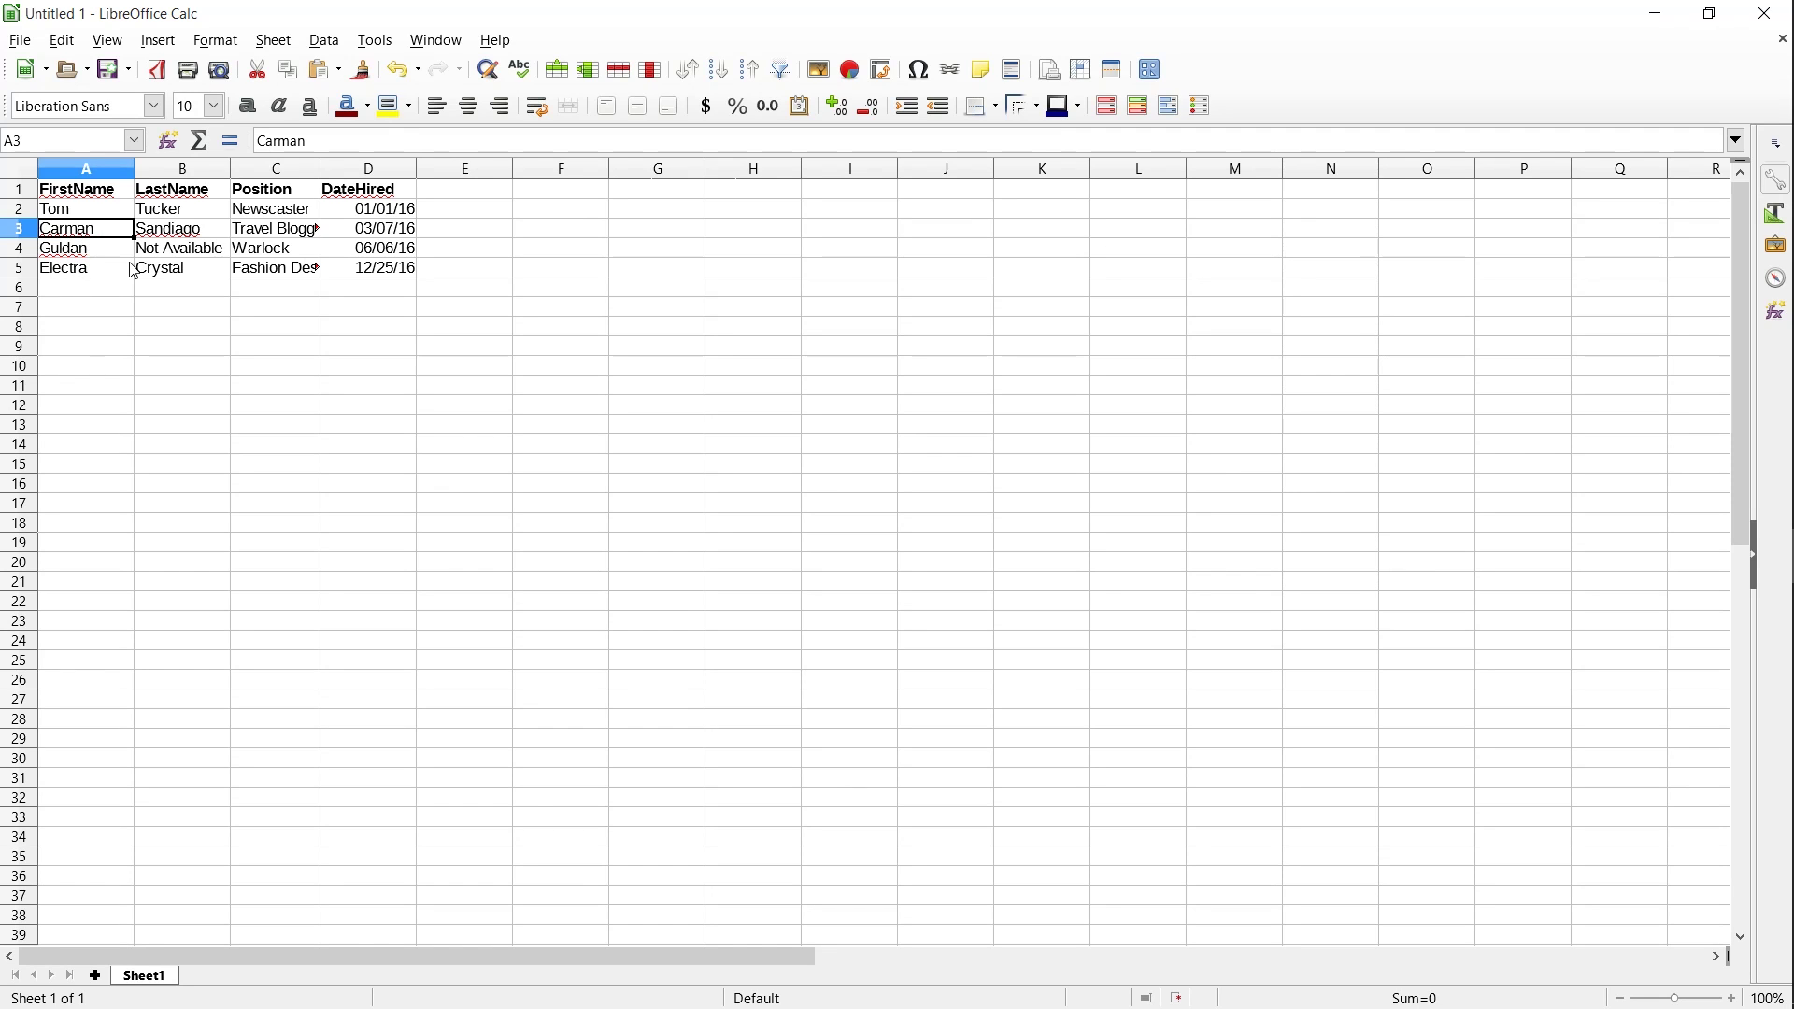
click(101, 250)
click(104, 269)
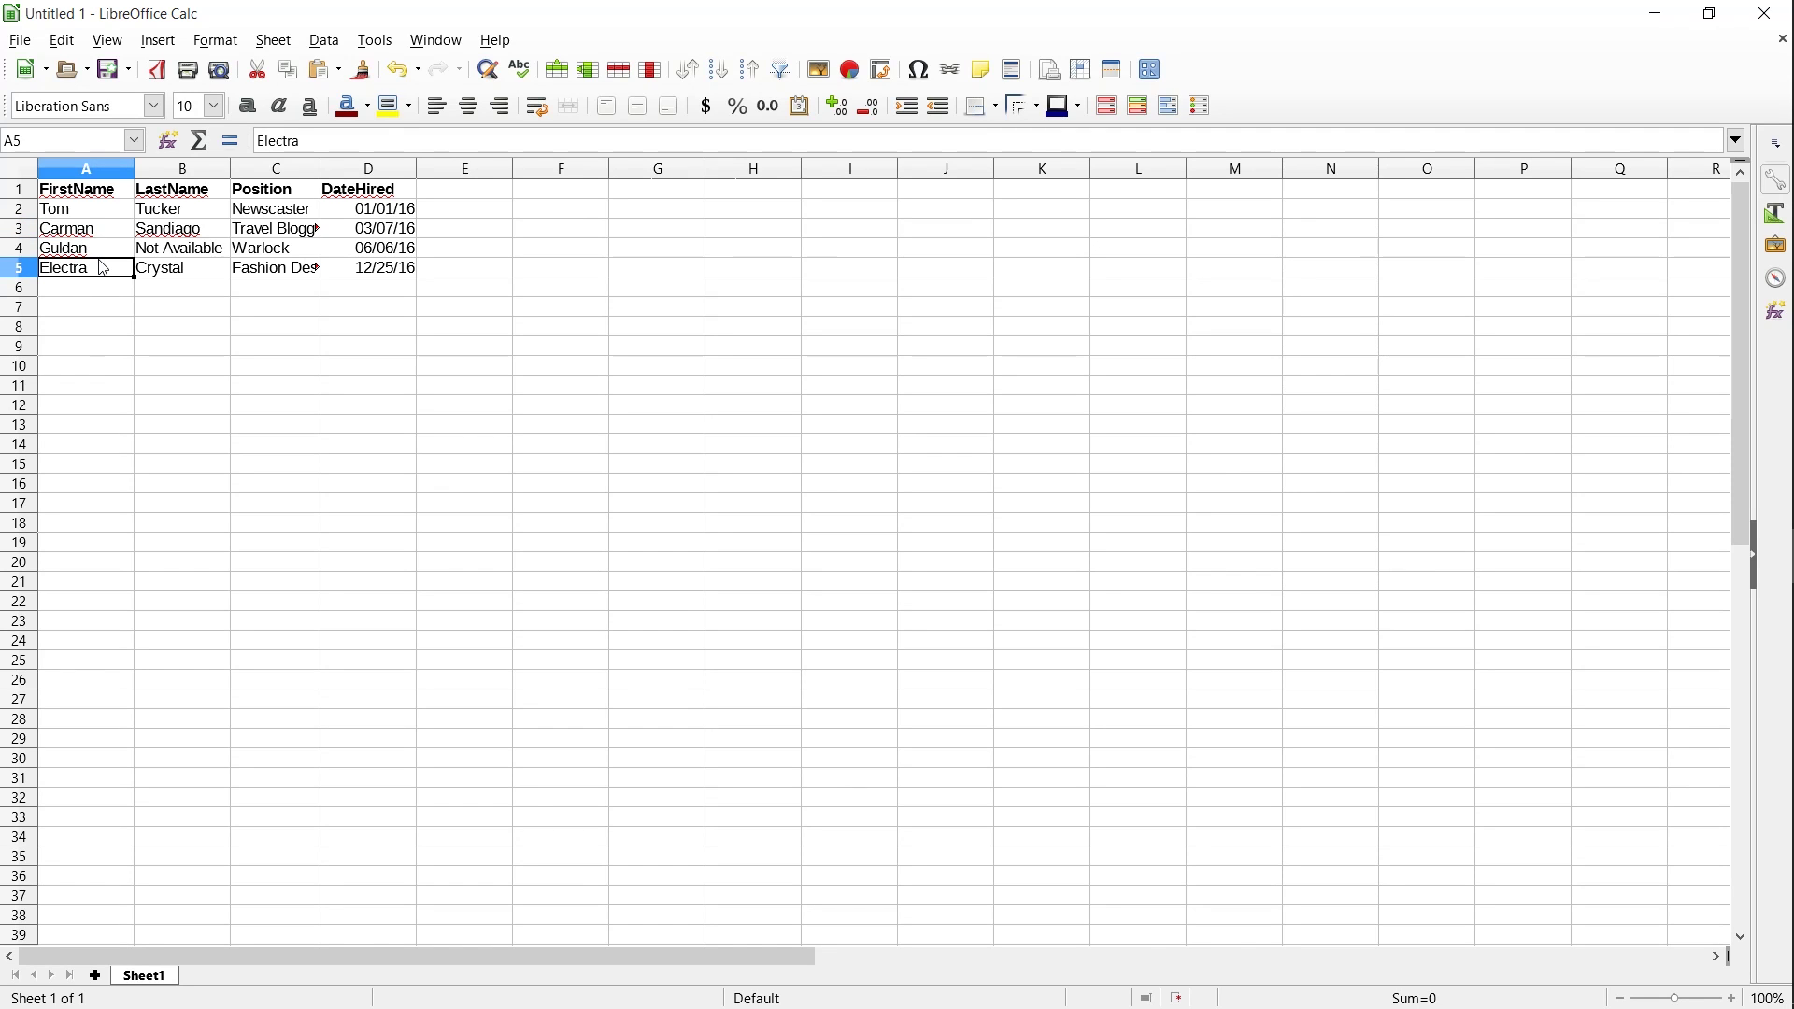
click(103, 347)
scroll(103, 415, down, 6)
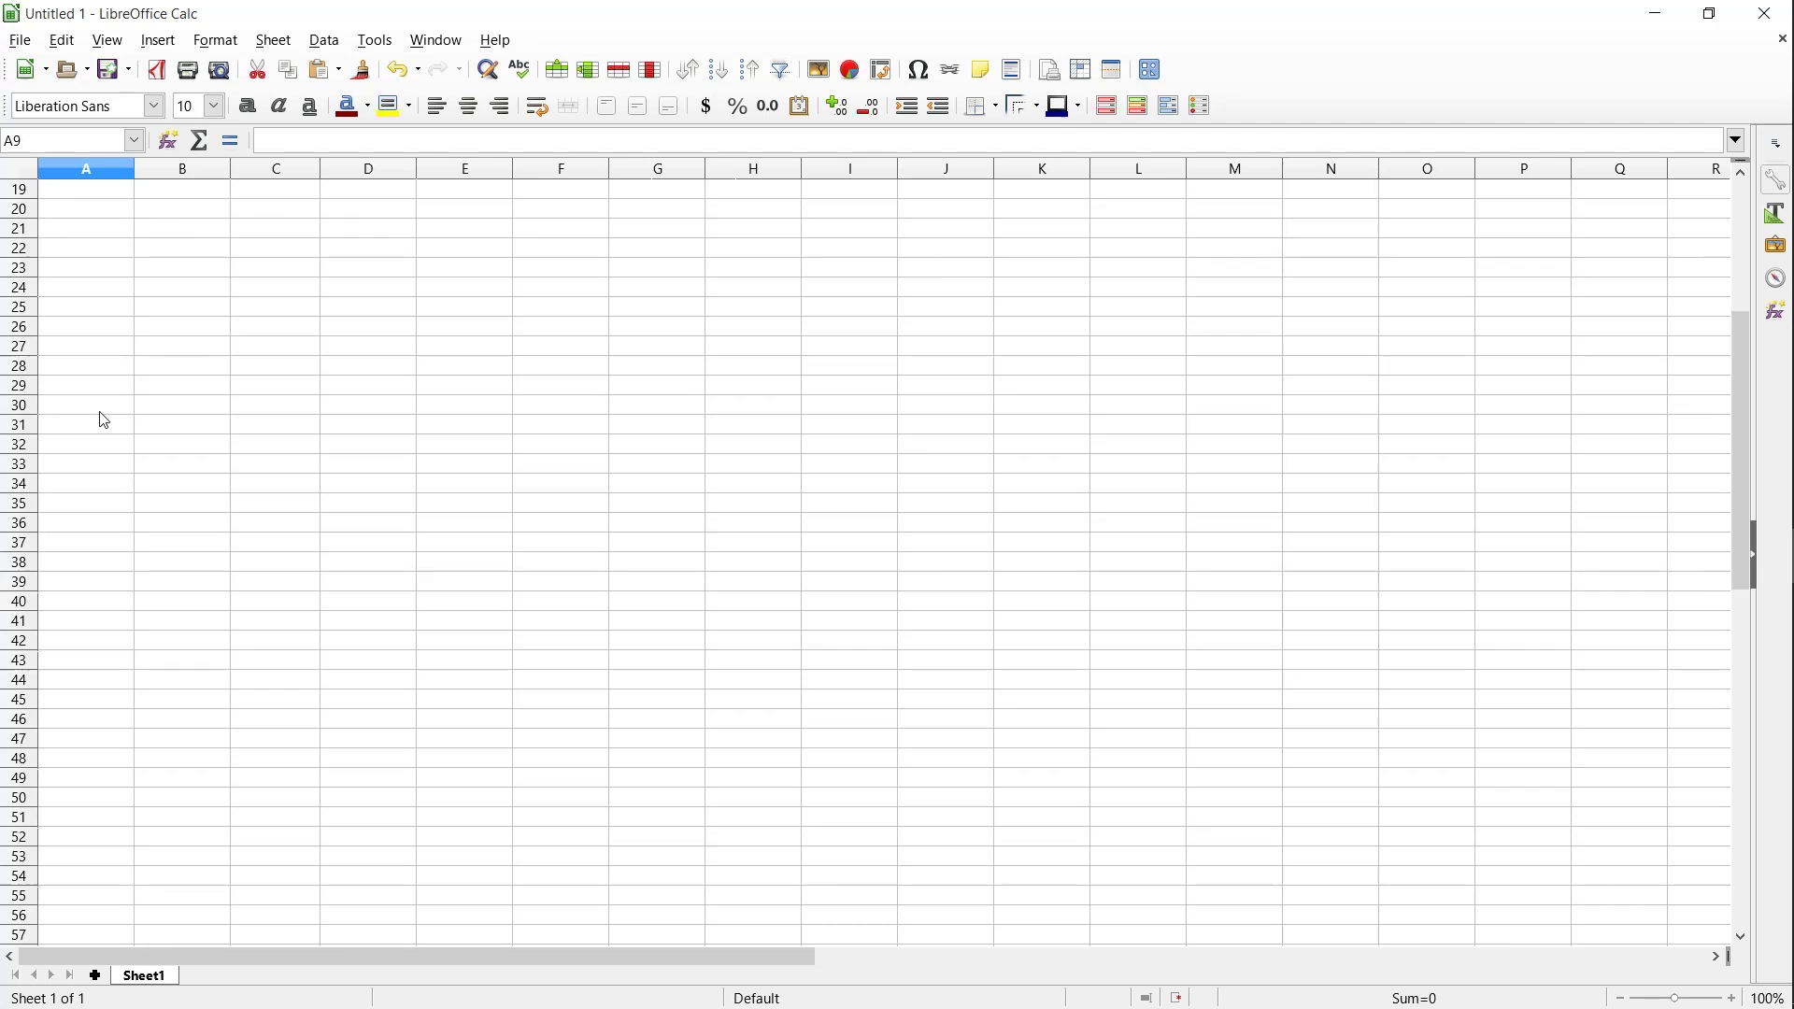
scroll(104, 420, up, 6)
click(464, 191)
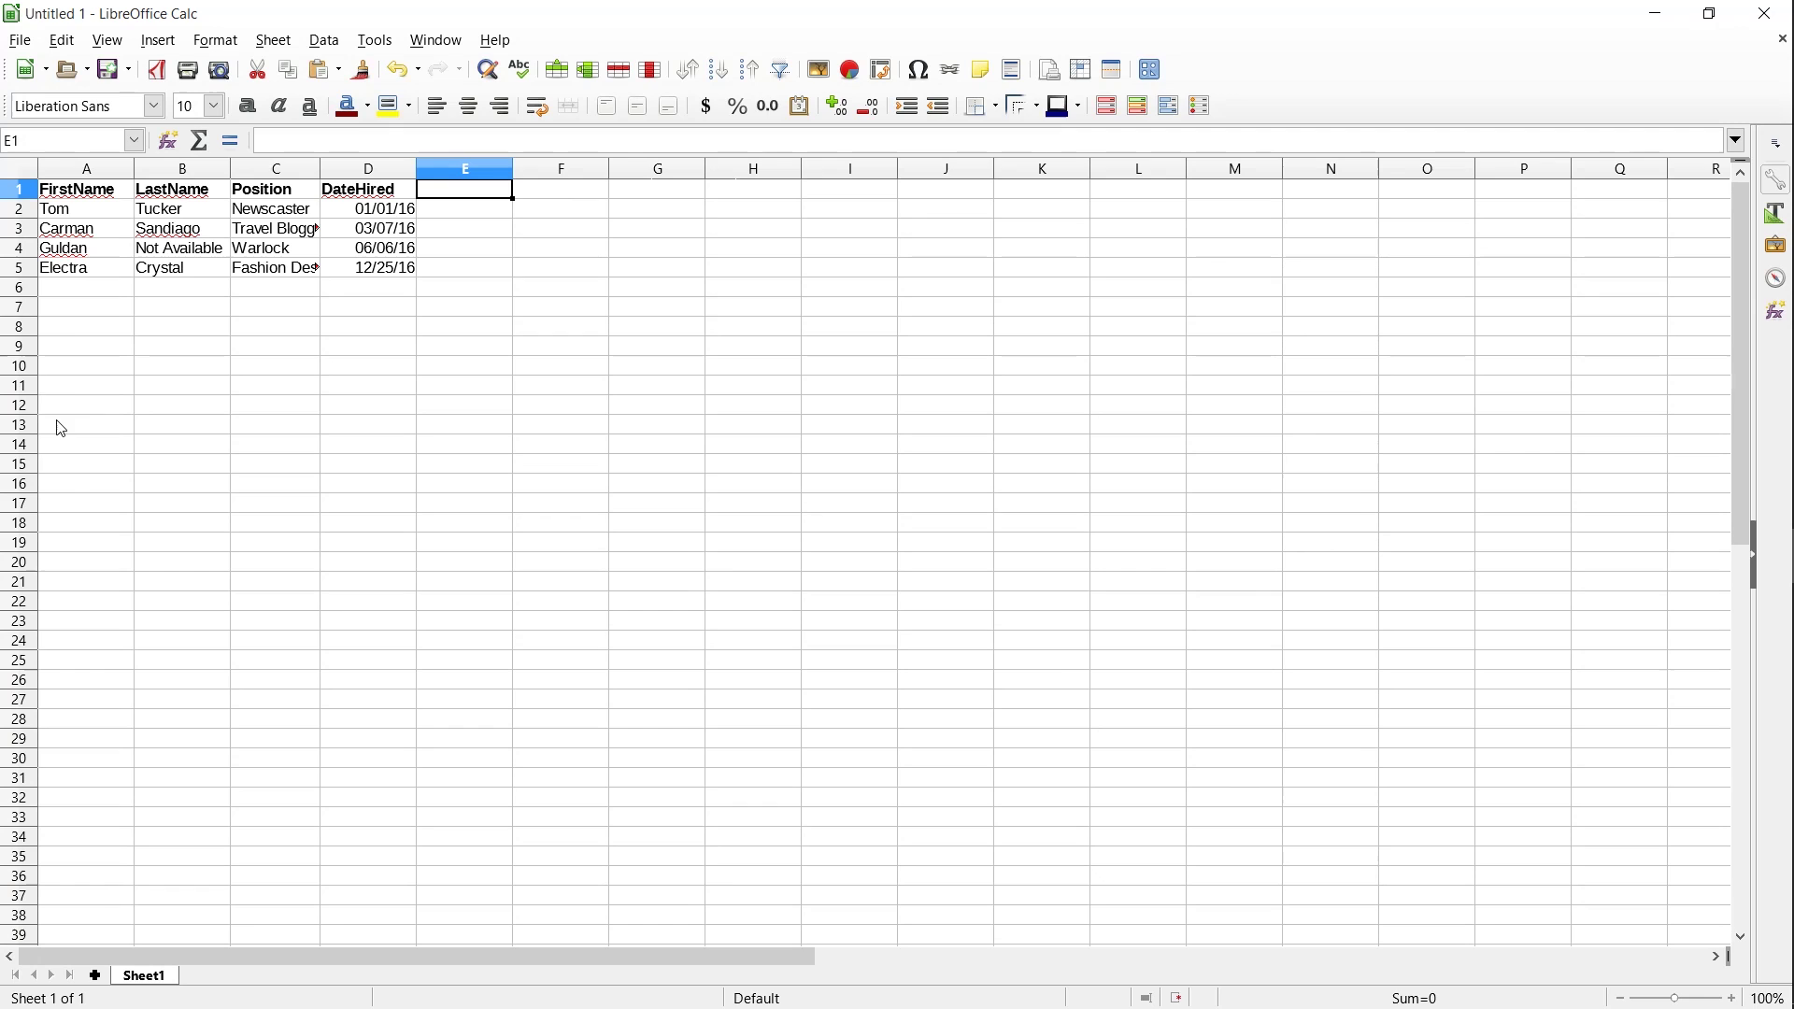
click(83, 248)
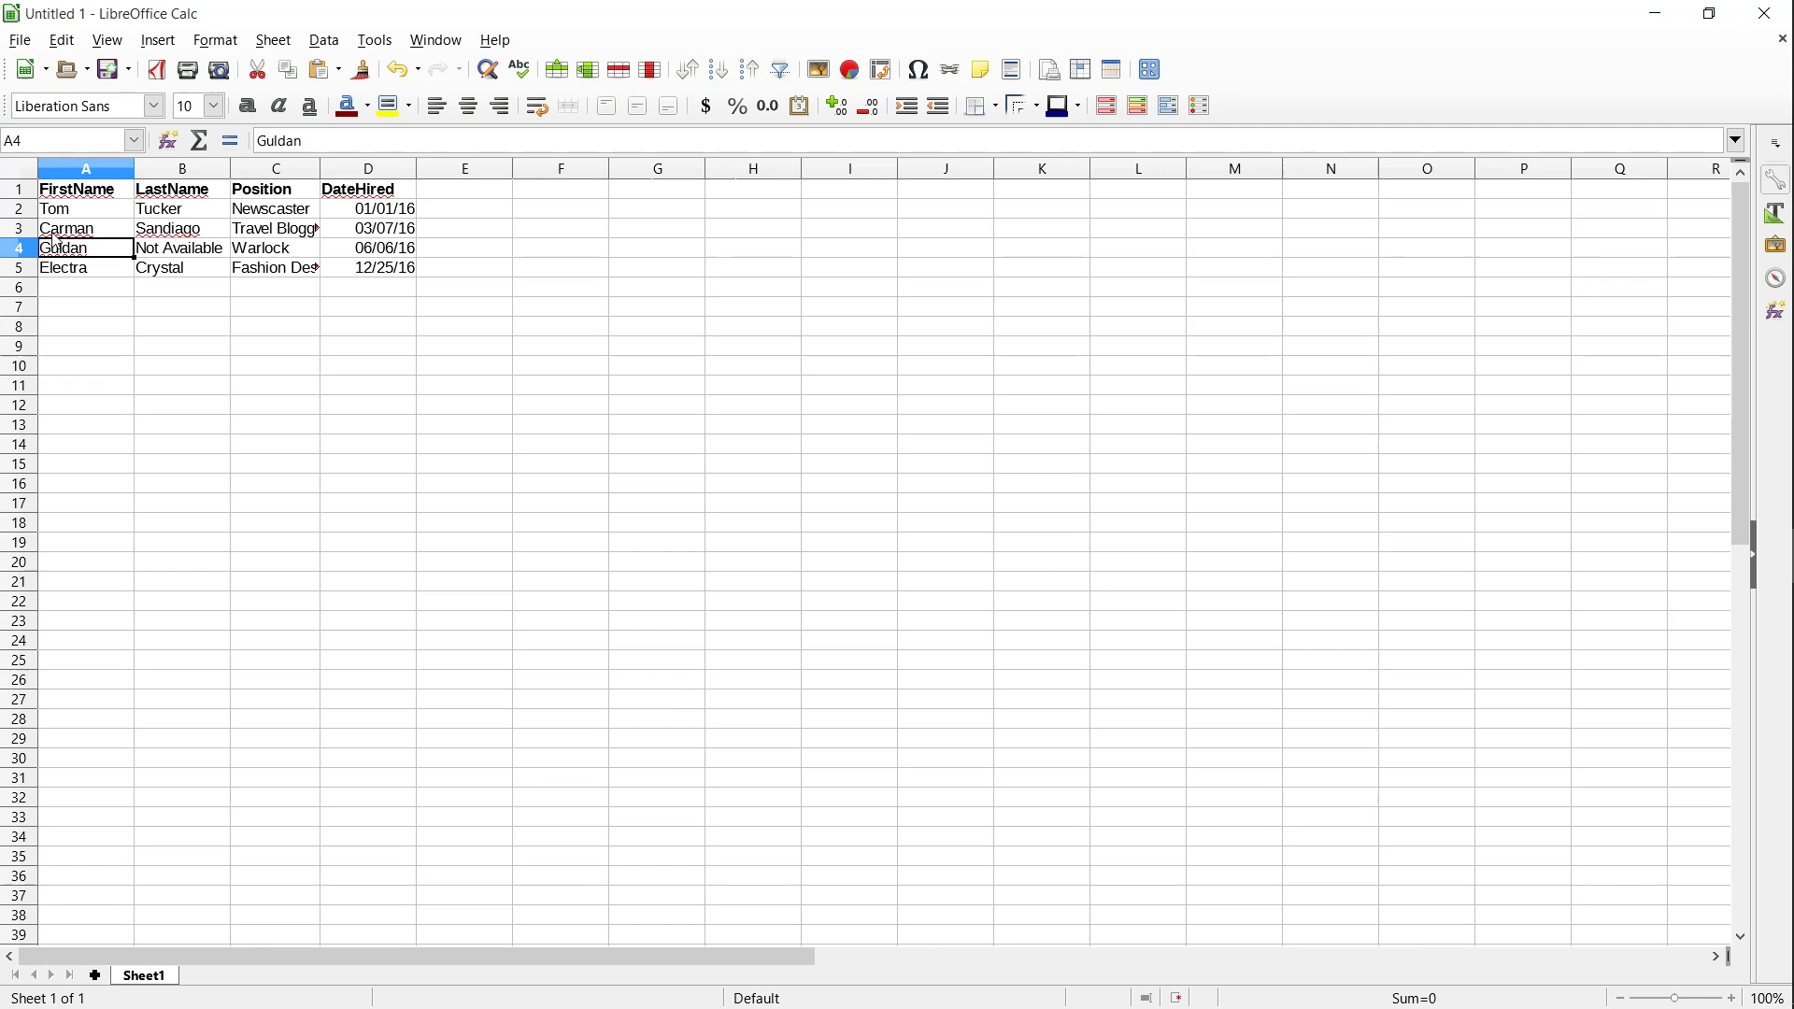
click(54, 235)
click(28, 247)
click(72, 308)
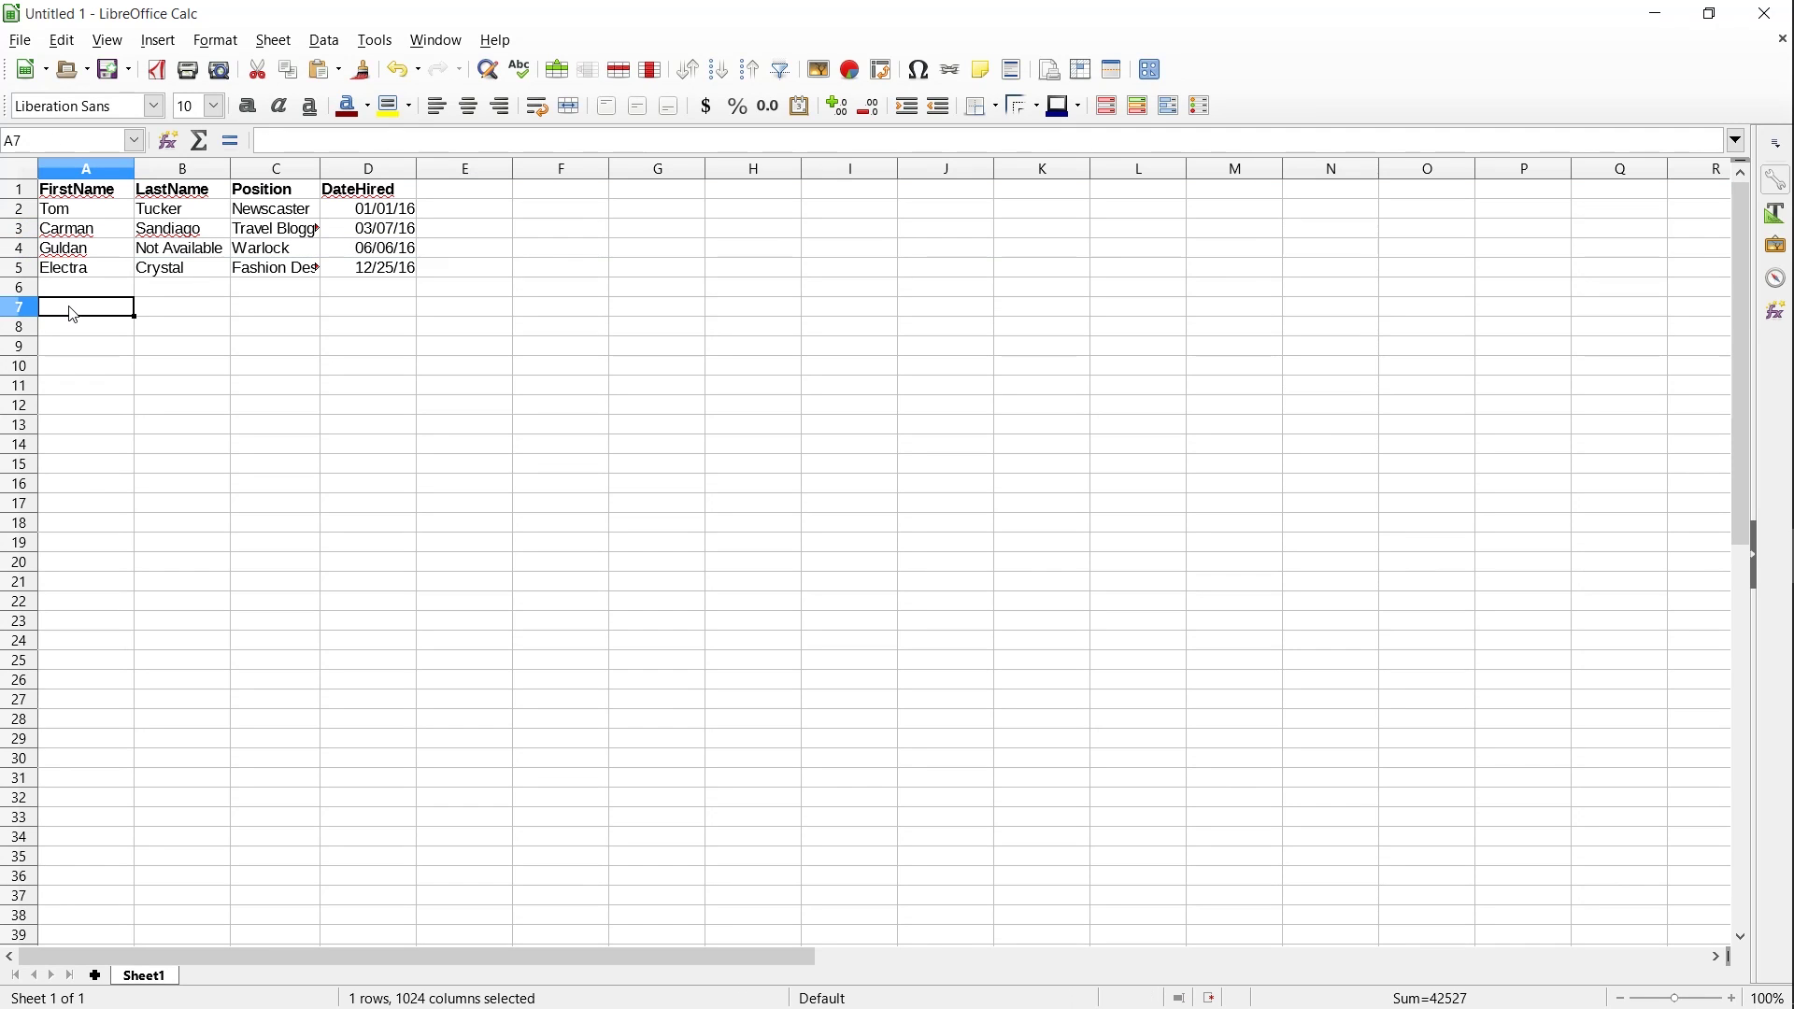
click(130, 720)
click(101, 604)
click(102, 546)
click(104, 563)
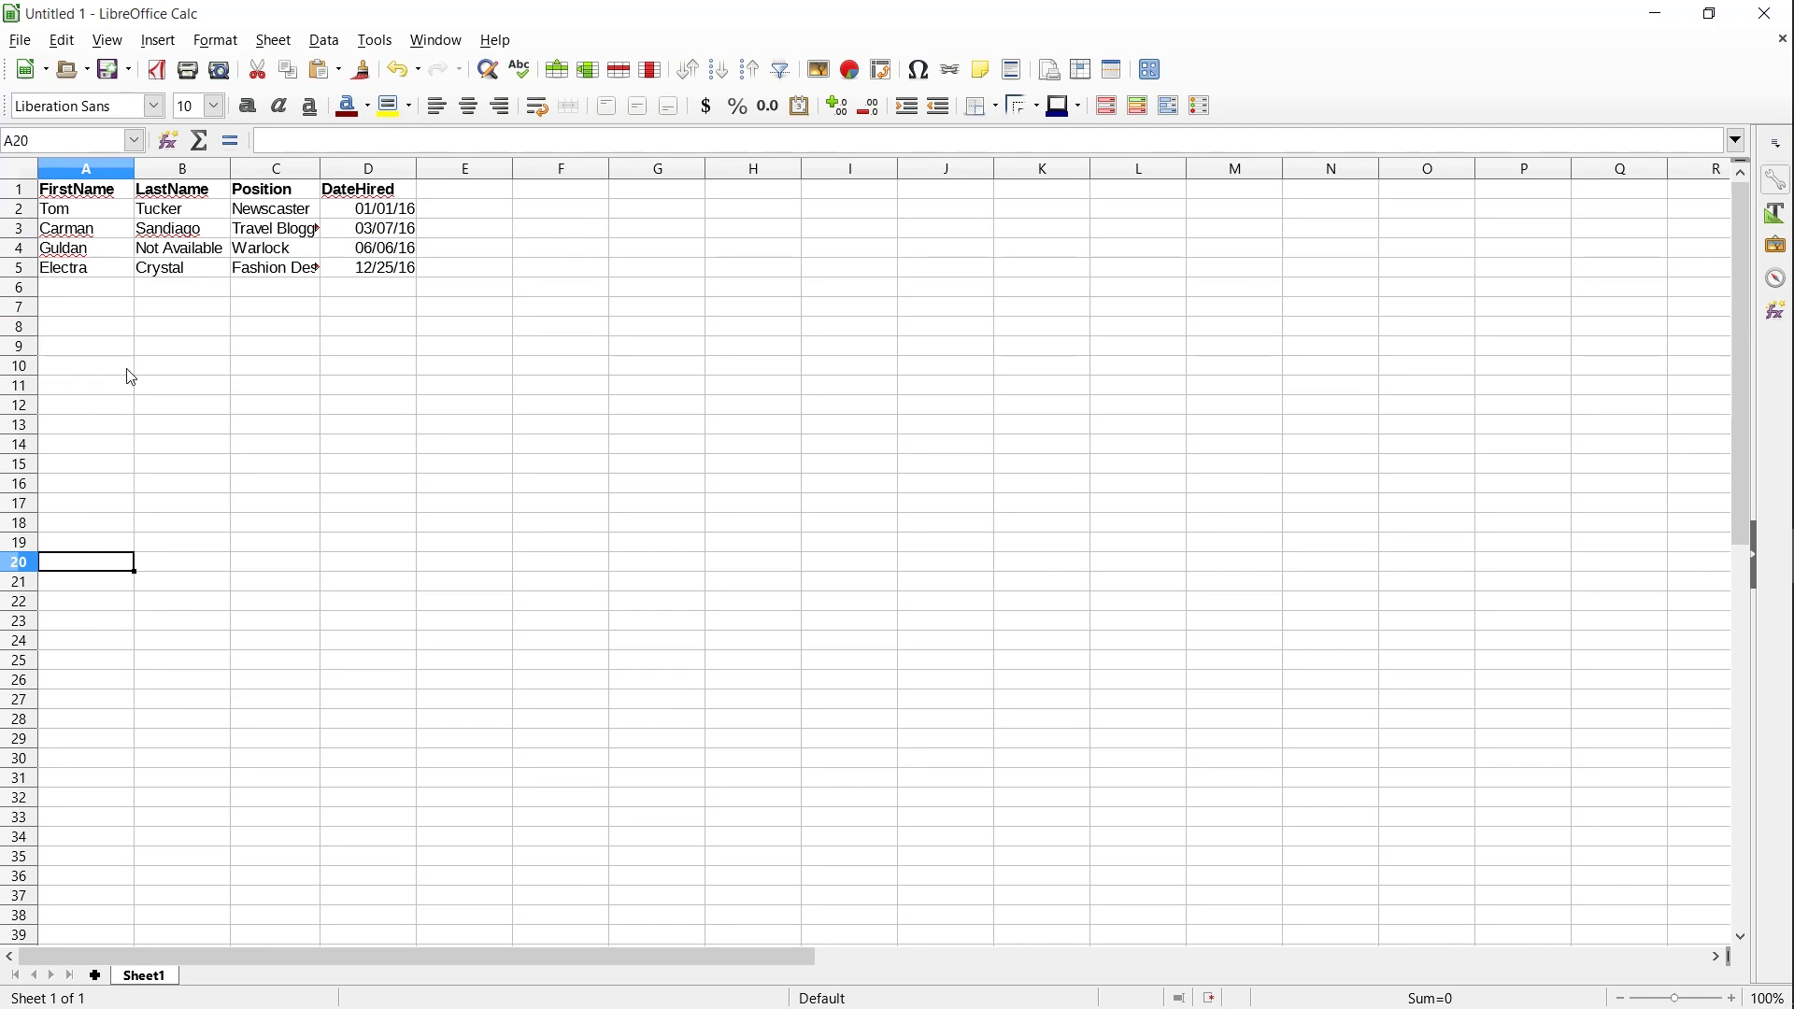
click(92, 364)
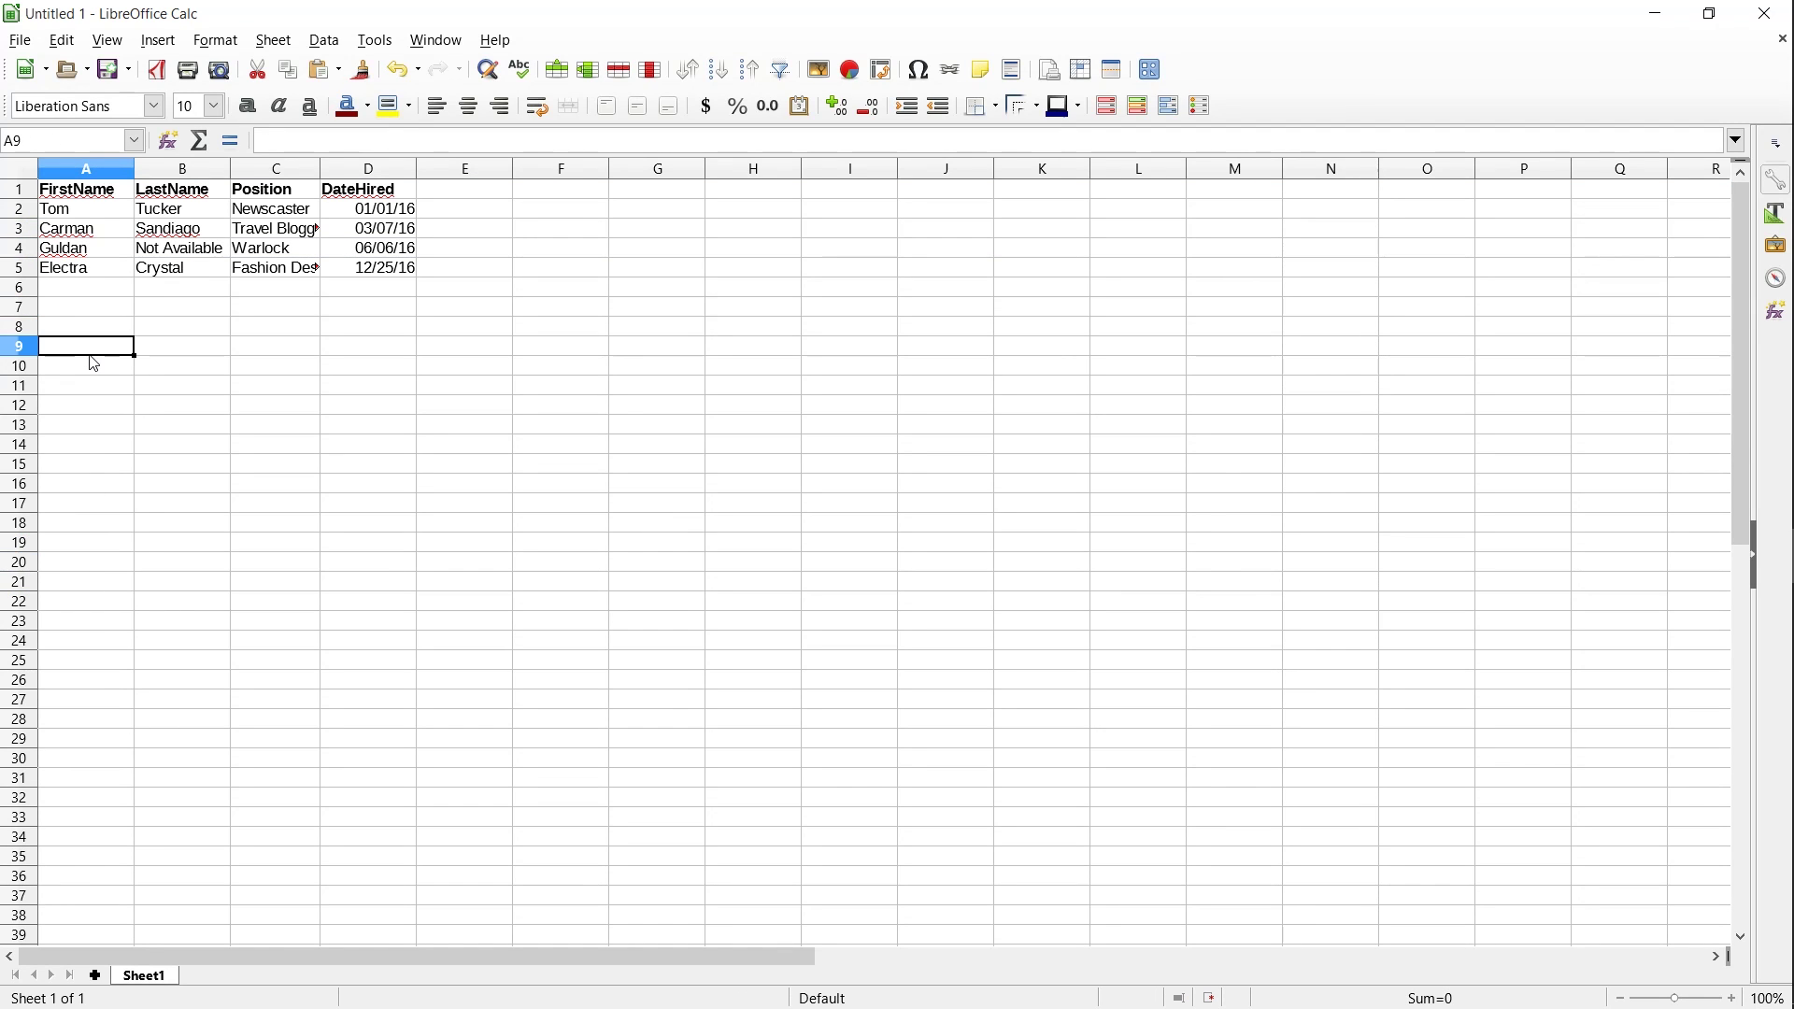
click(56, 235)
Step: Insert a blank row above Carman's record so it becomes the new row 3
right_click(26, 233)
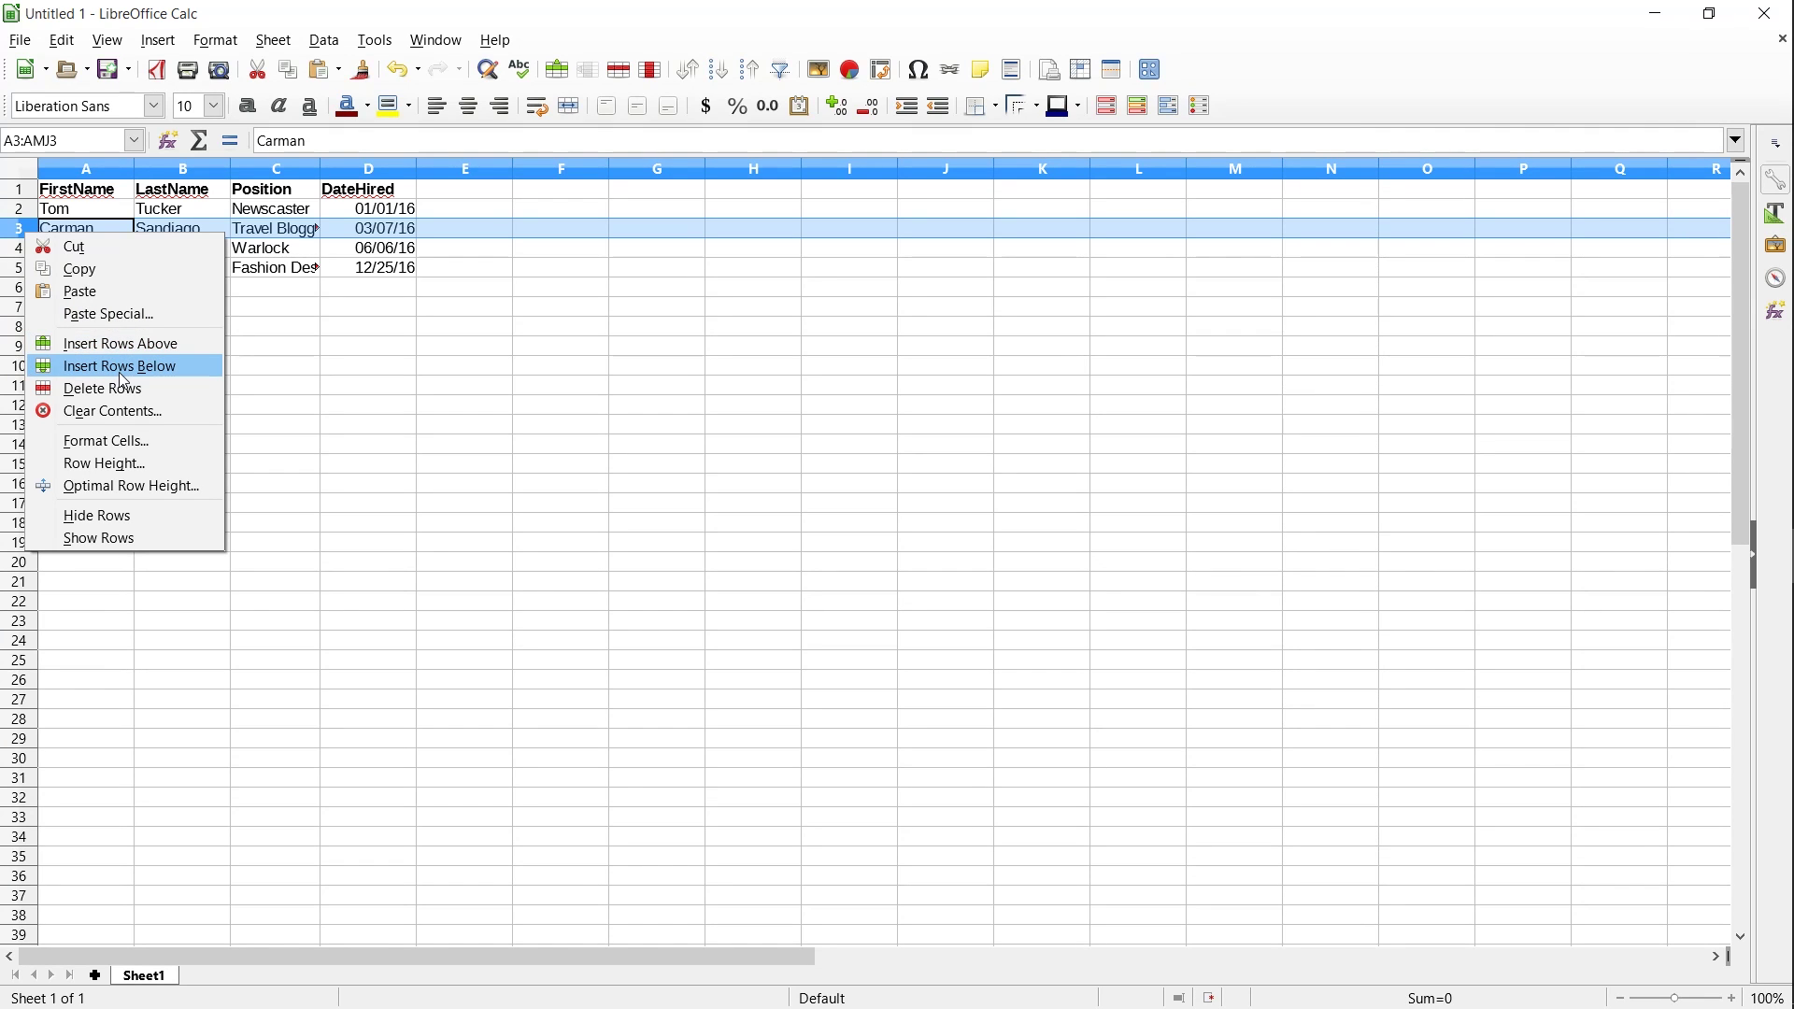
key(Escape)
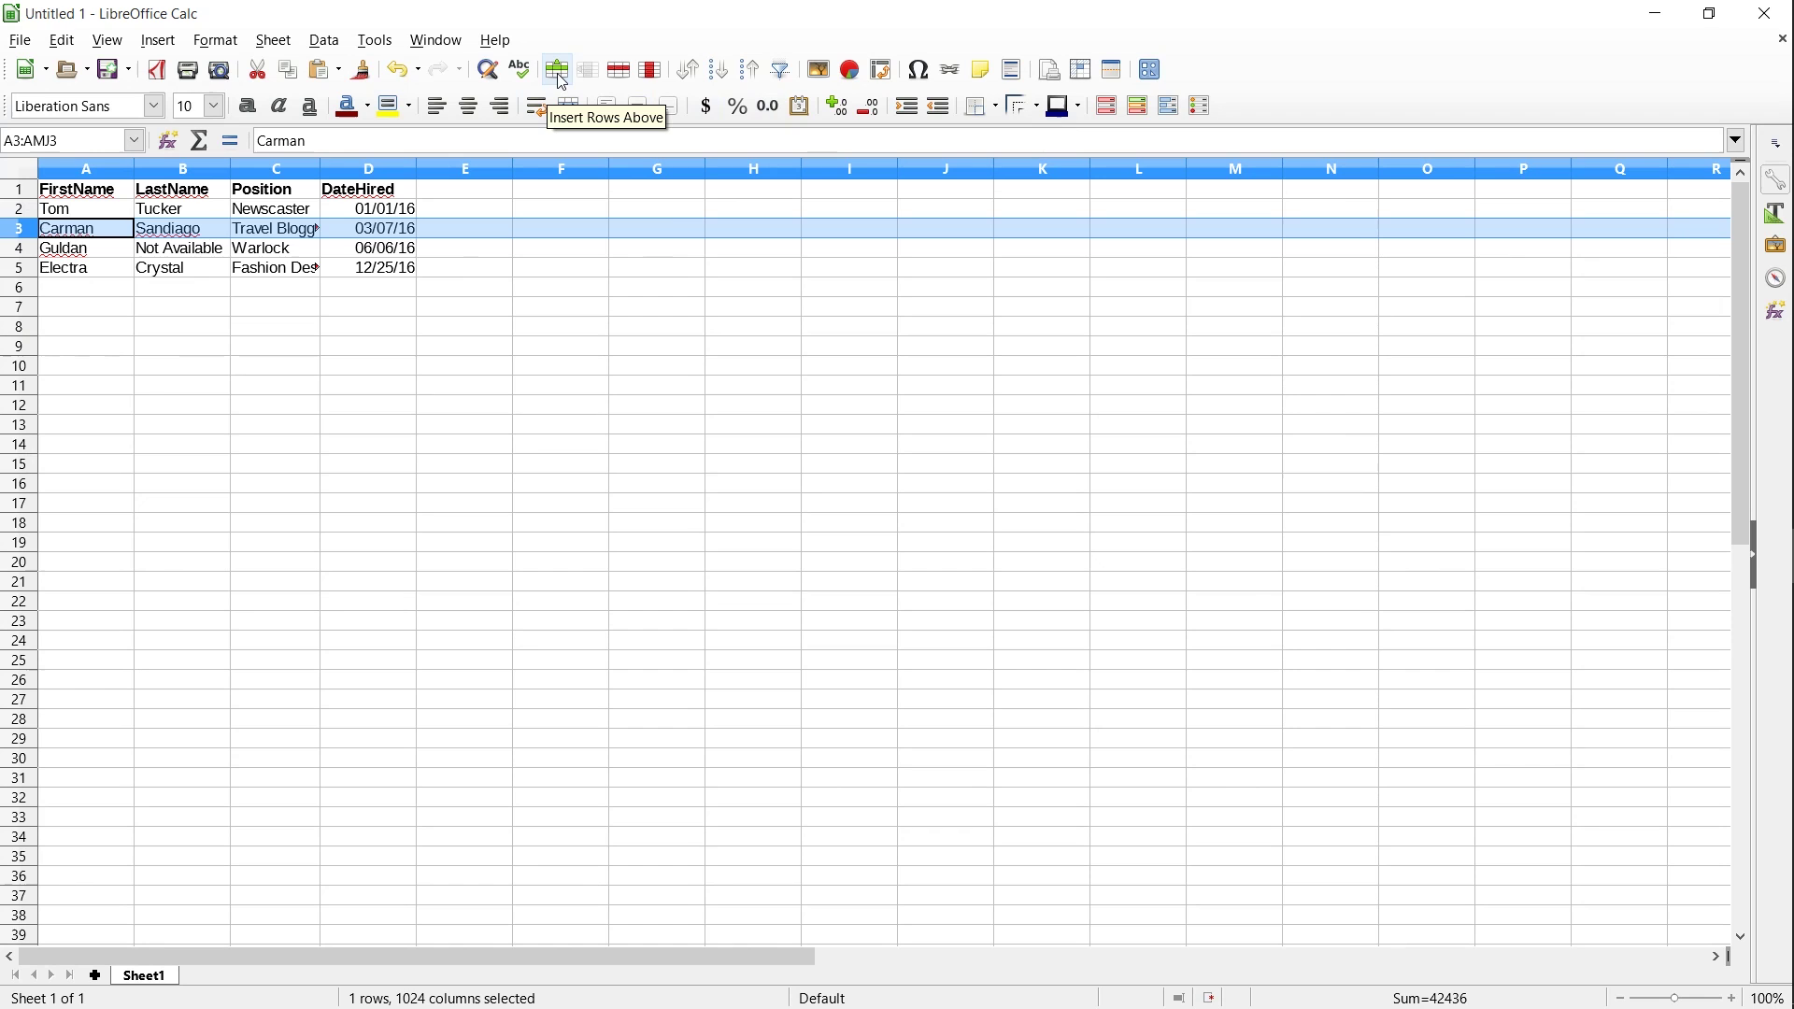
right_click(33, 228)
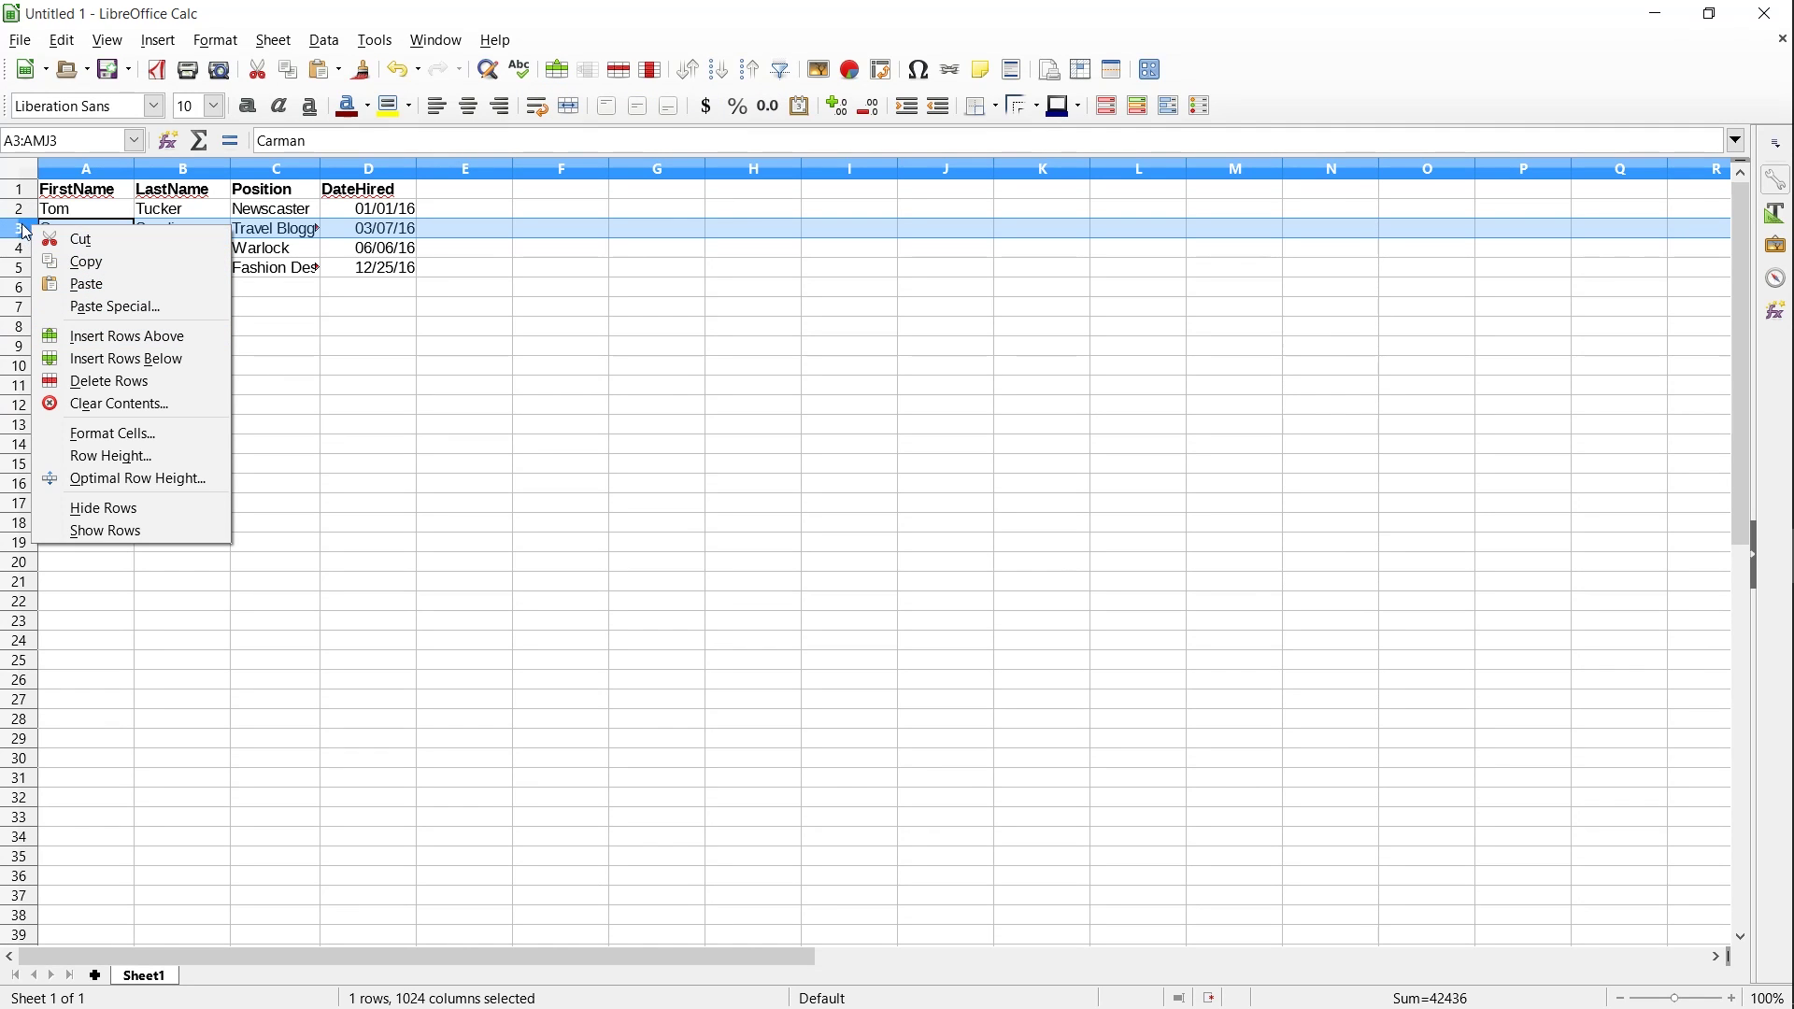
click(120, 337)
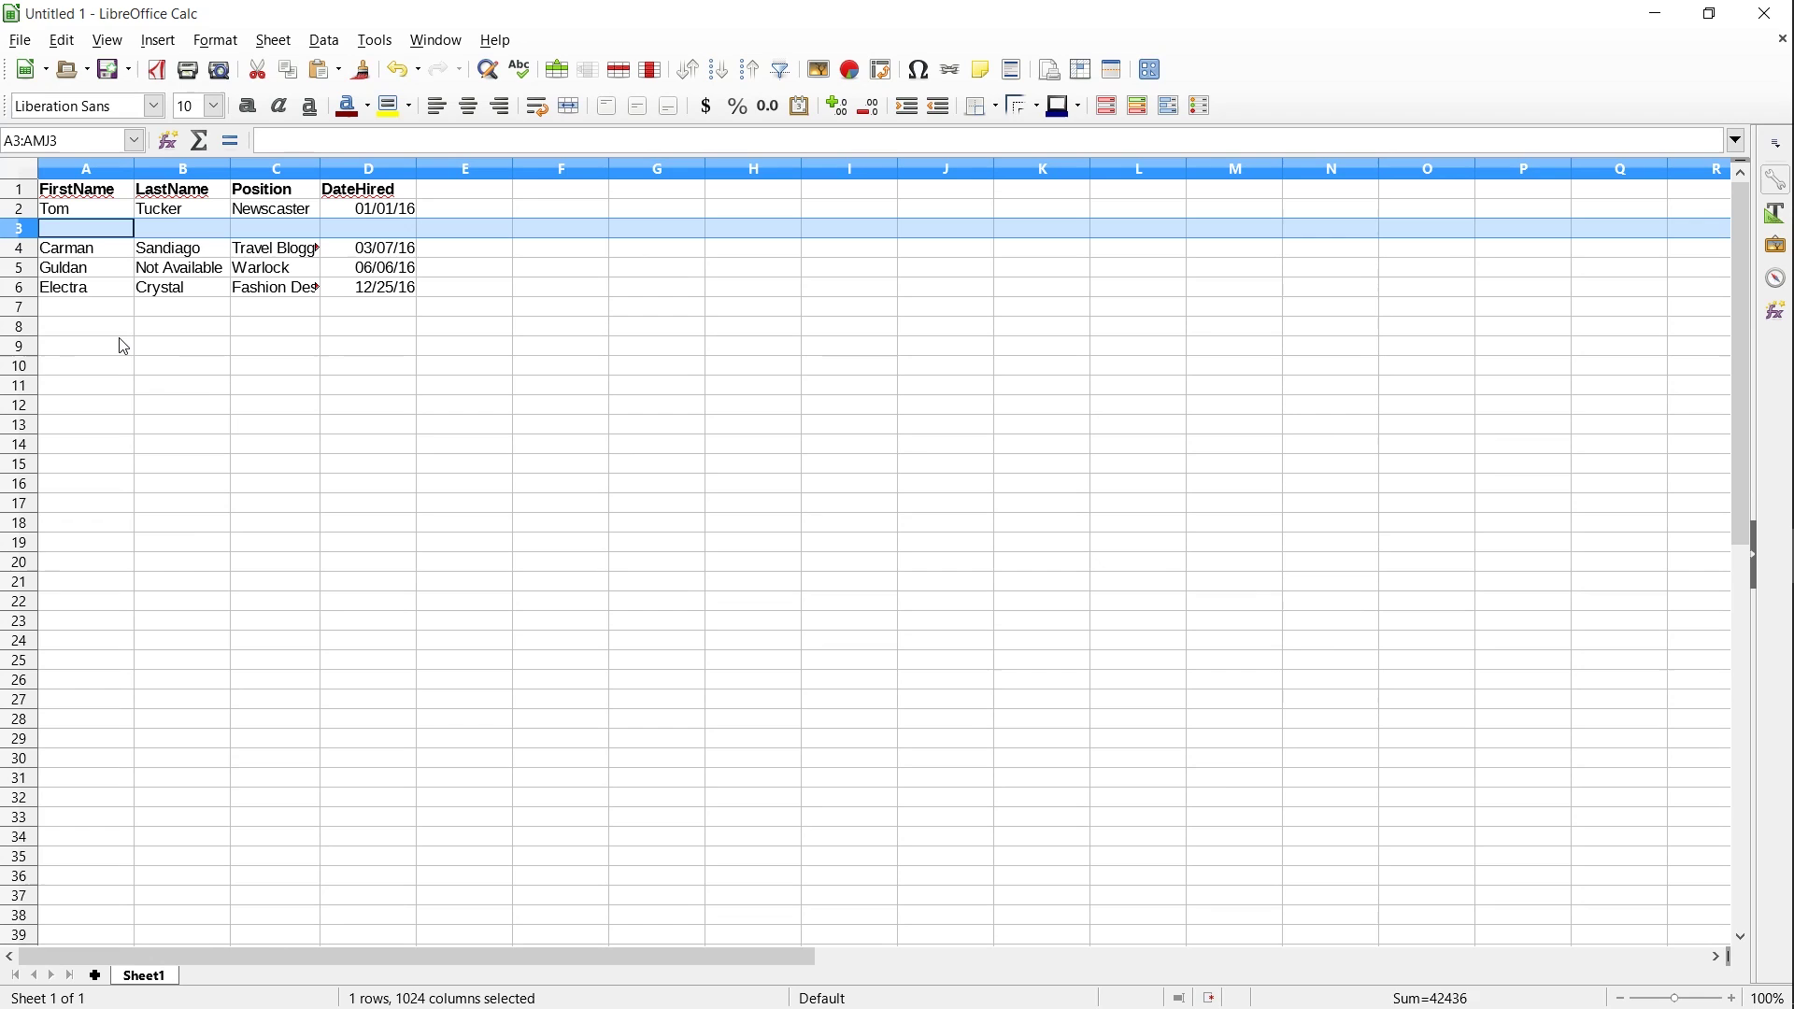
click(102, 252)
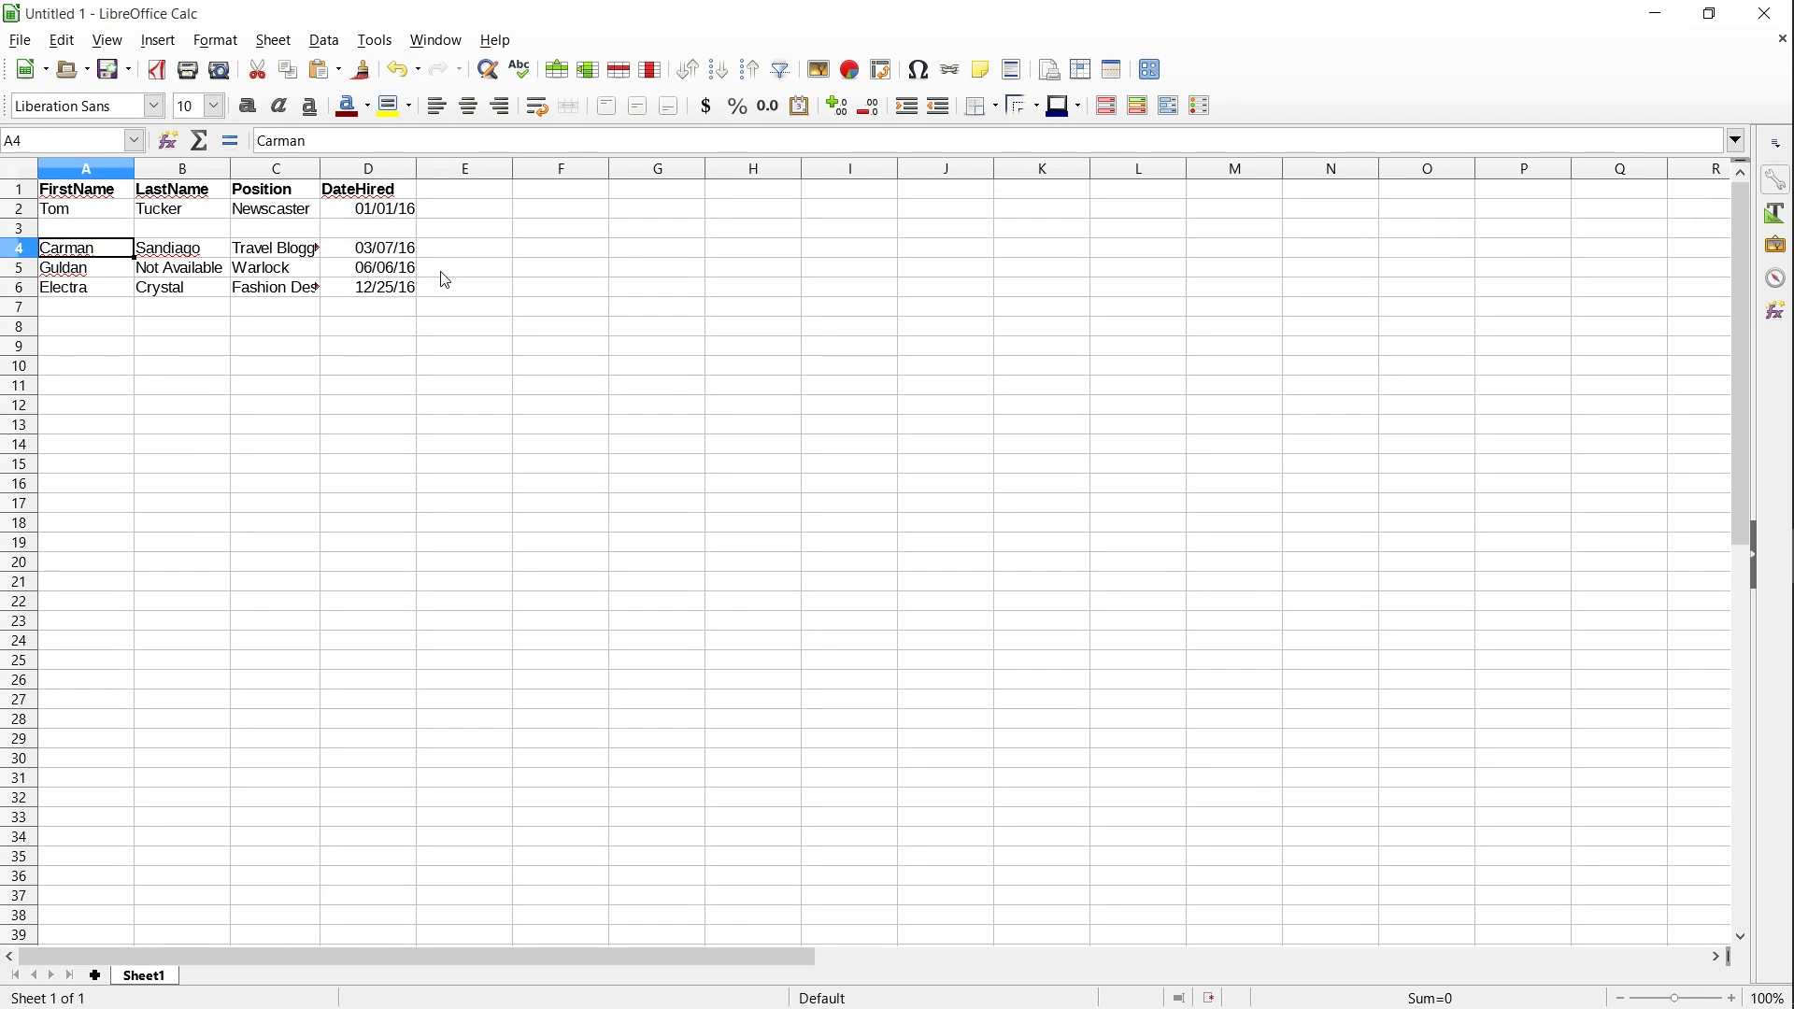
click(45, 233)
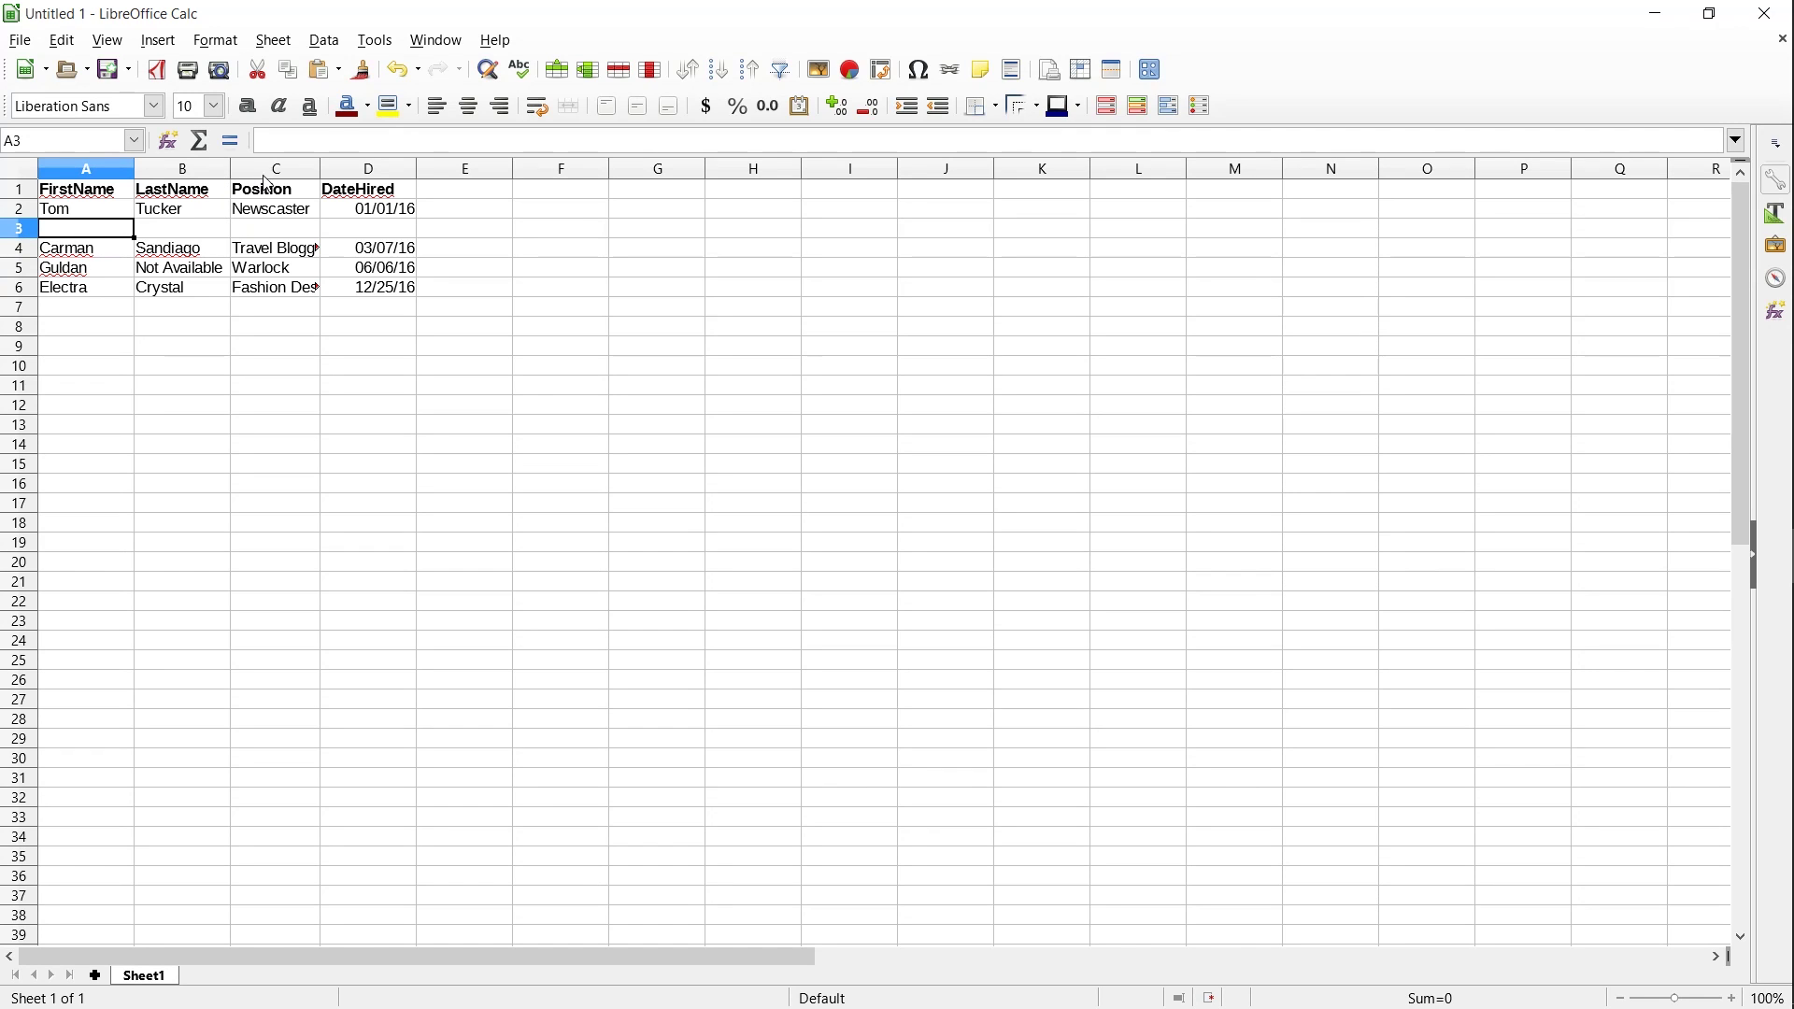
Step: Insert a blank column to the right of the LastName column B, then go to C1
right_click(207, 168)
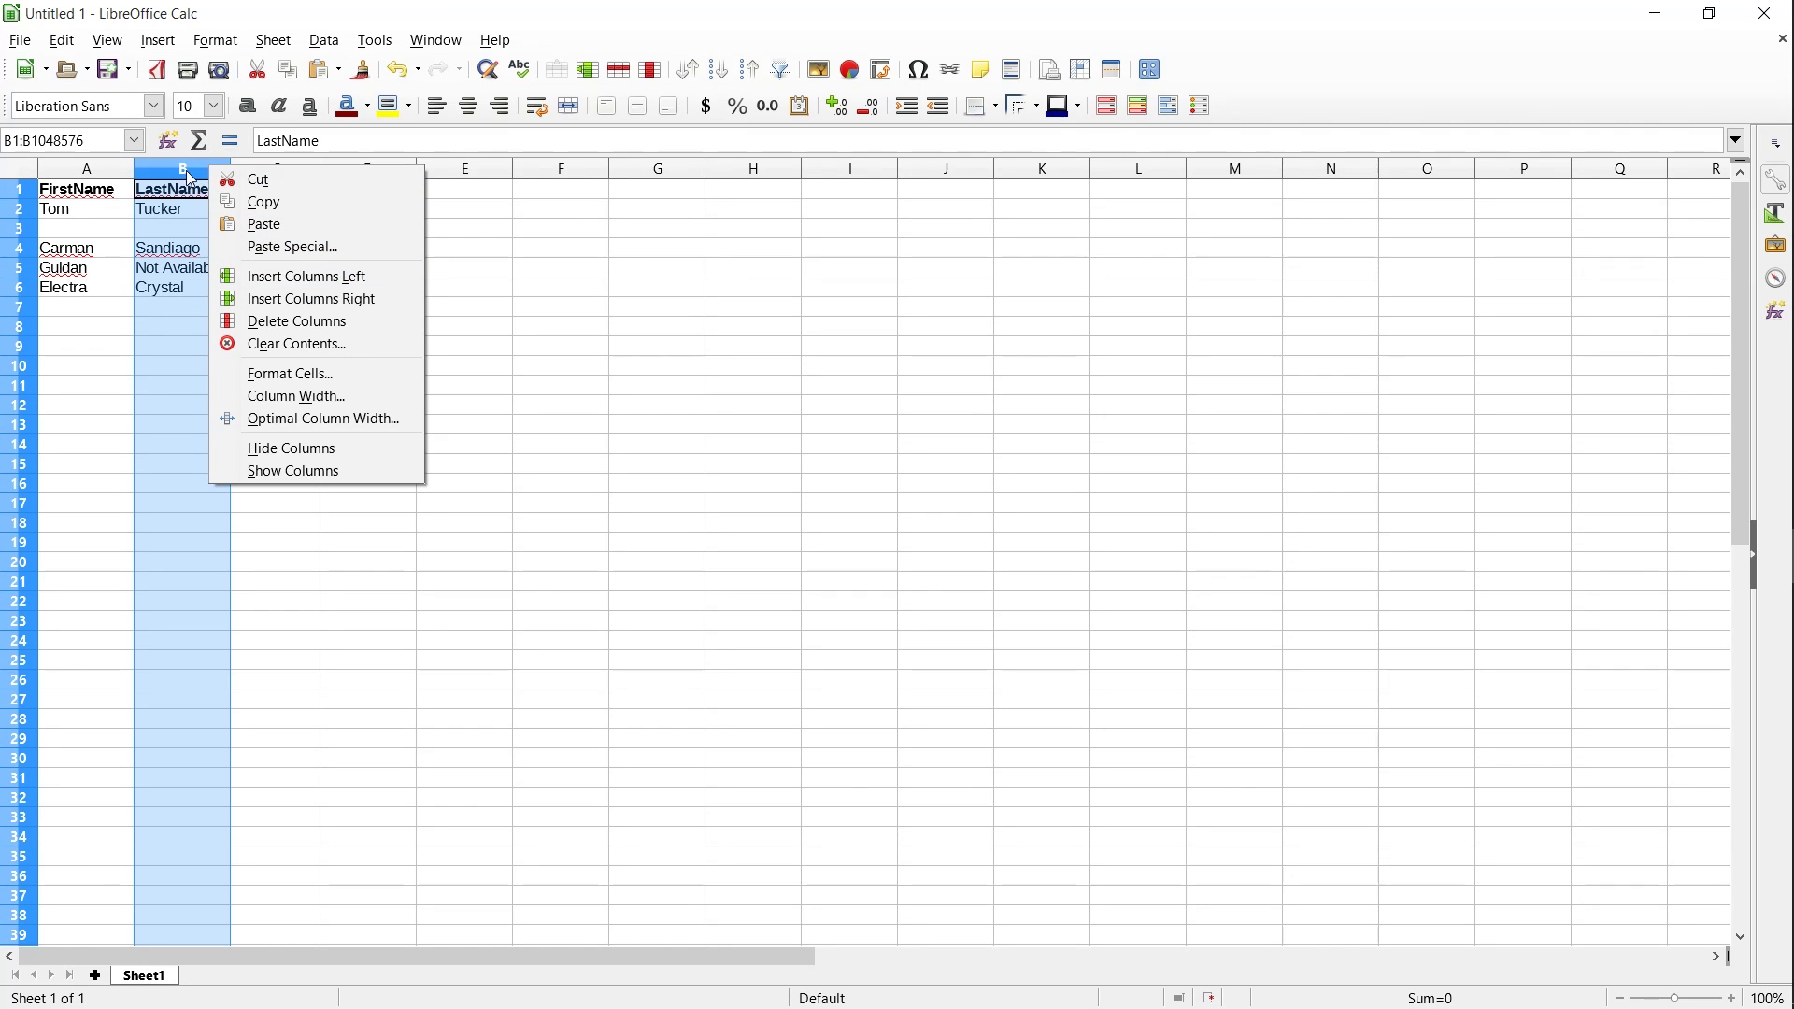
click(215, 166)
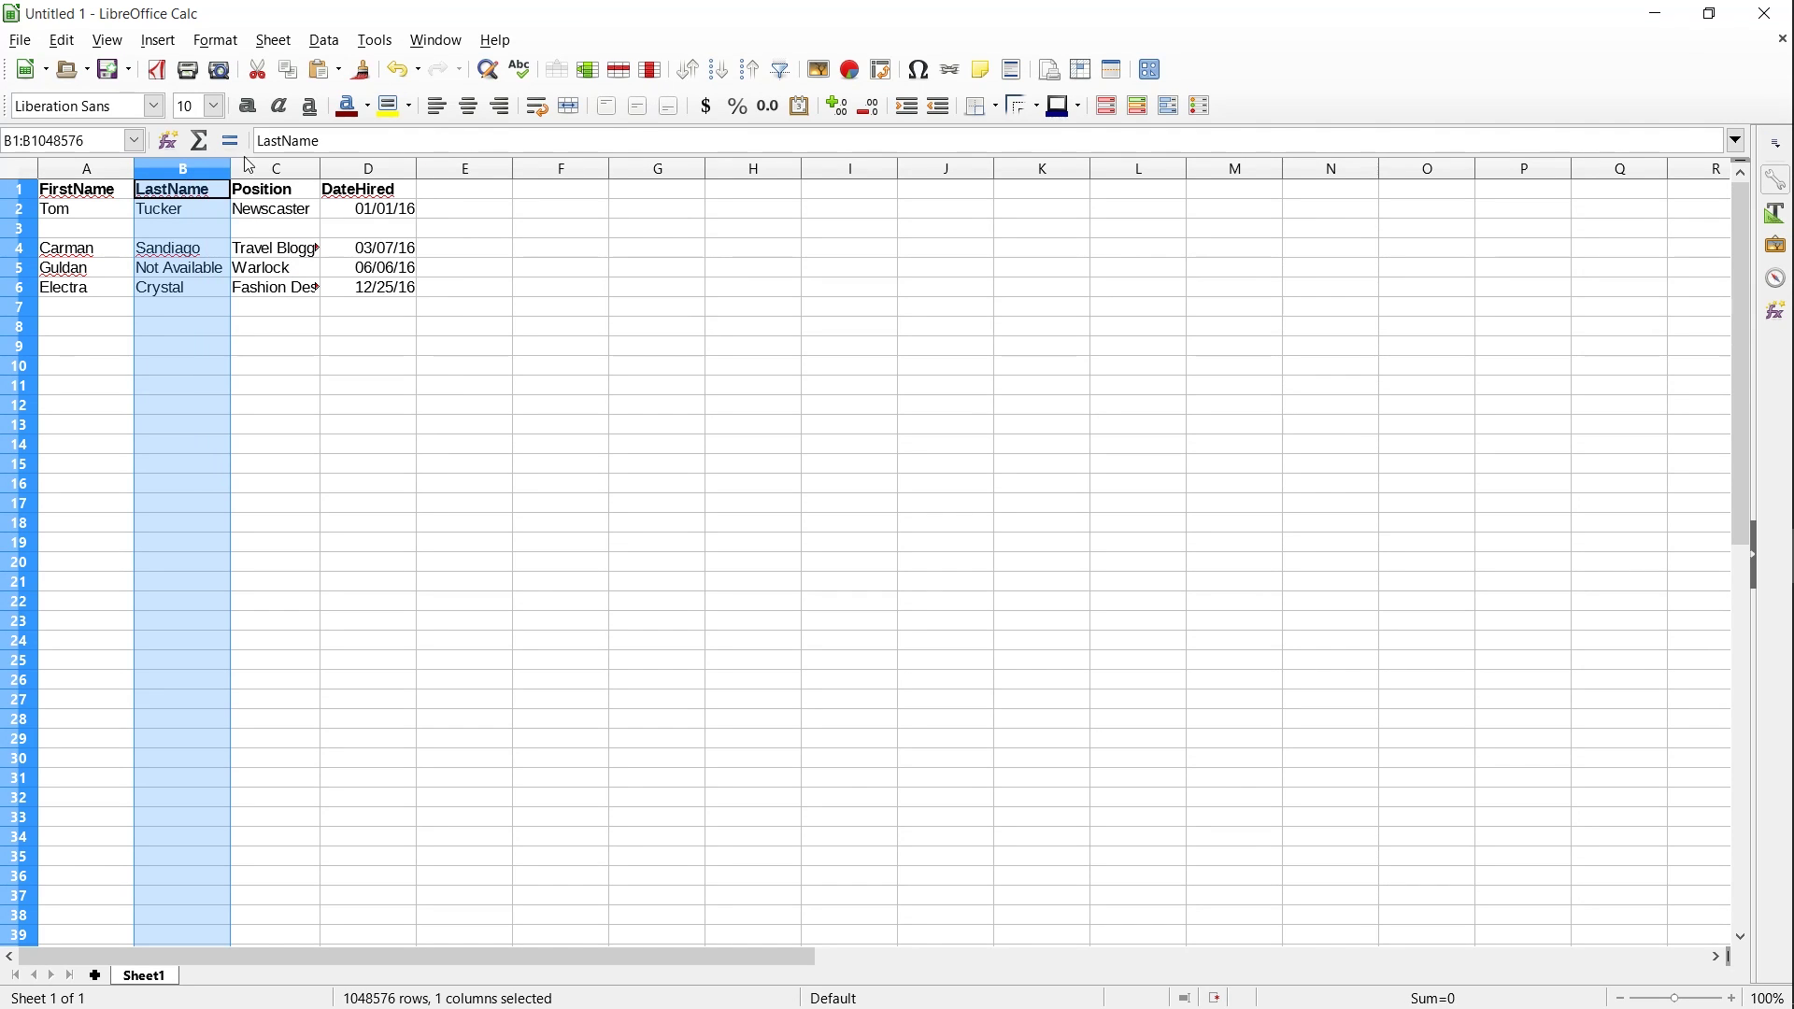
right_click(210, 163)
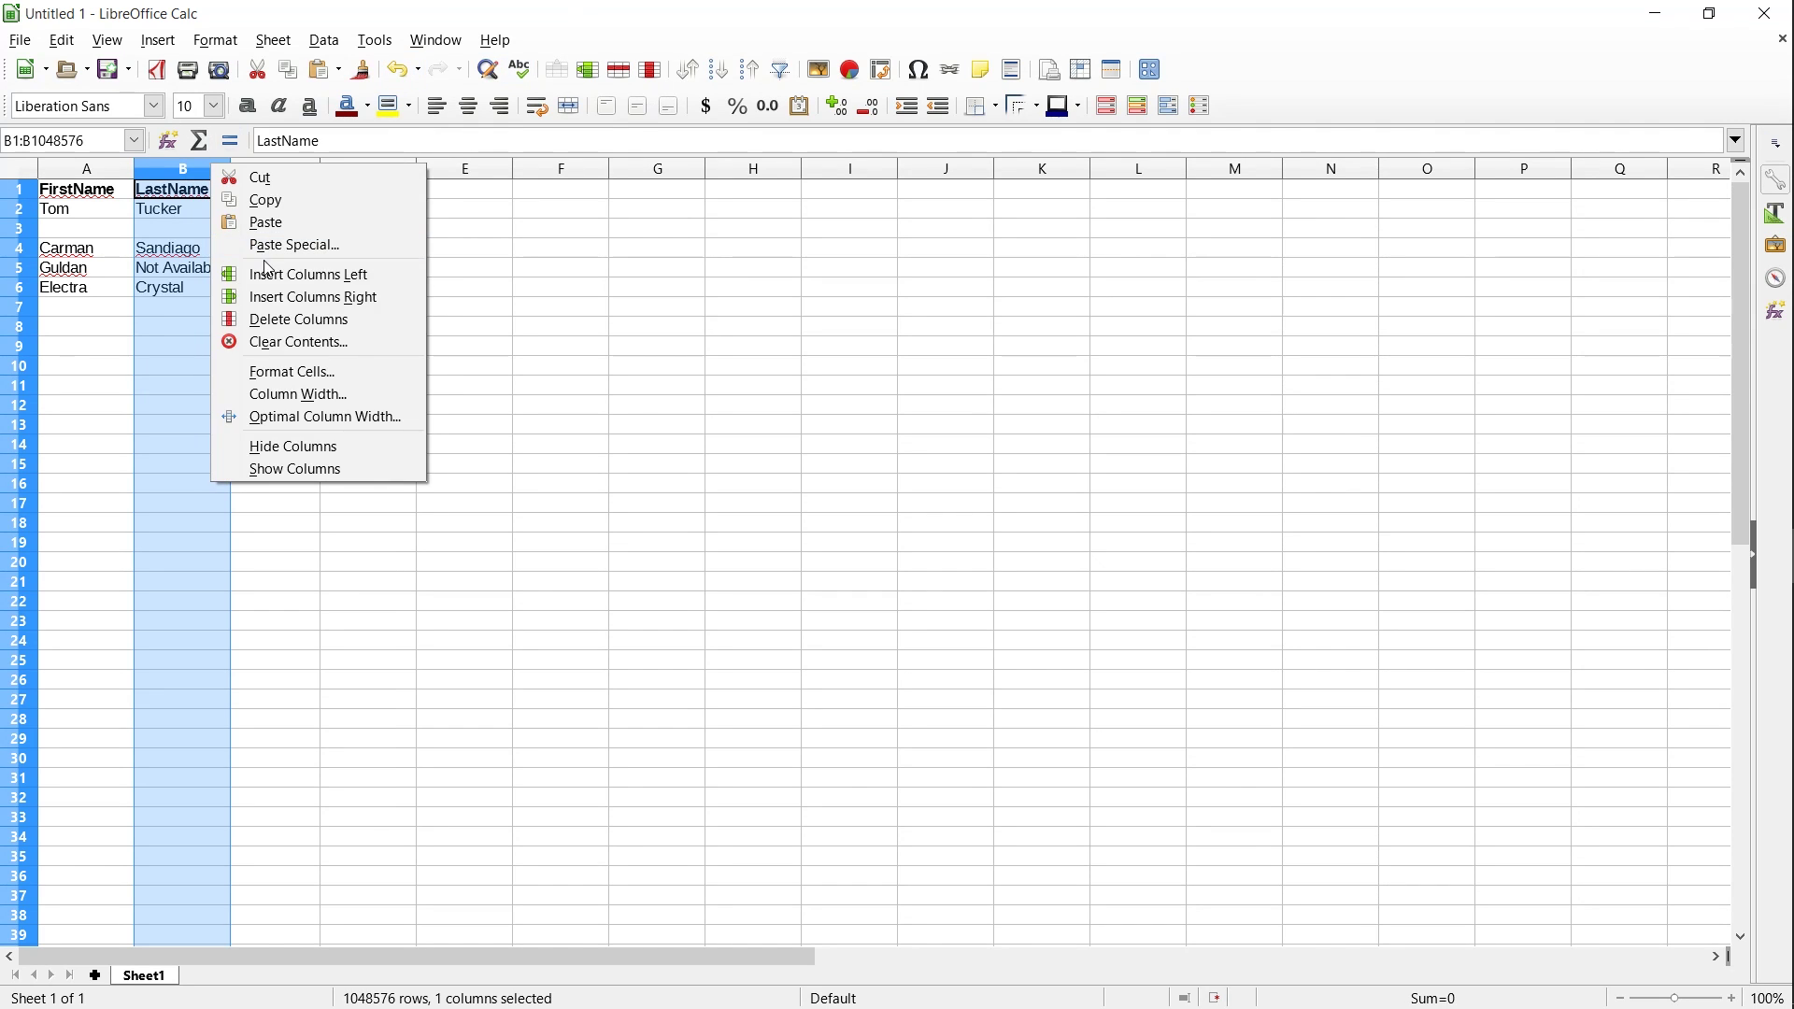
click(318, 297)
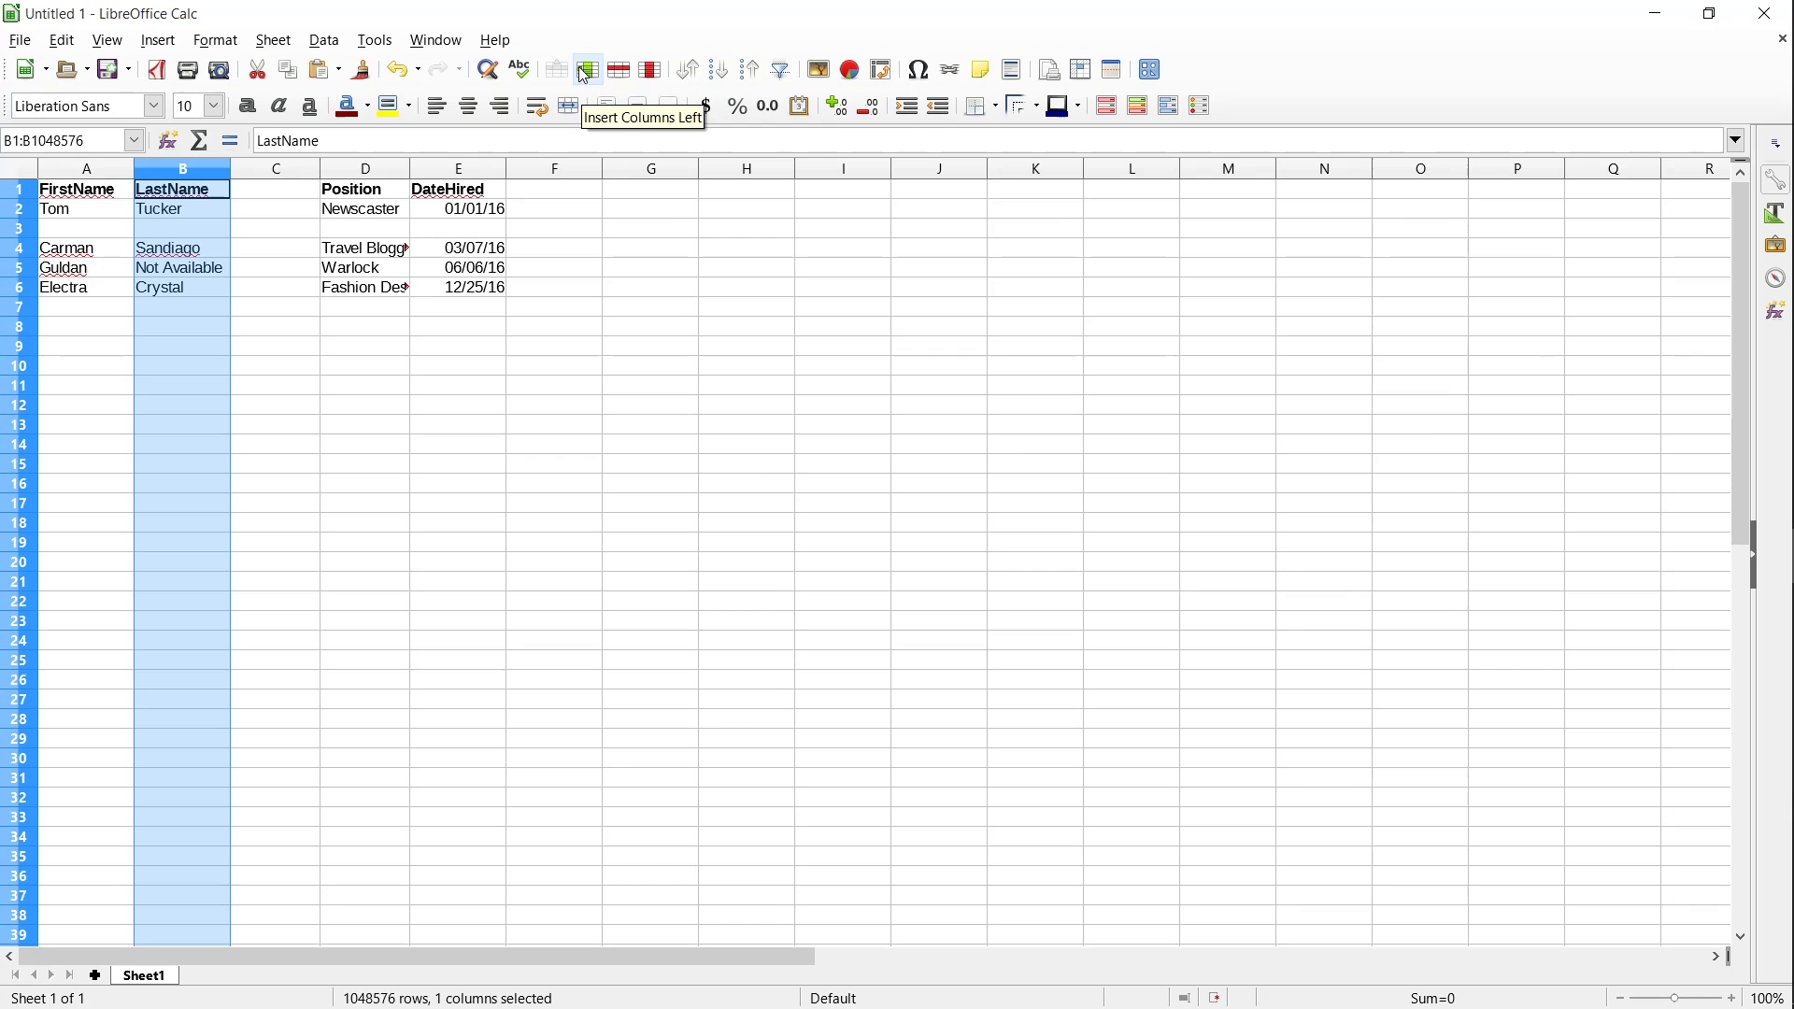
click(288, 192)
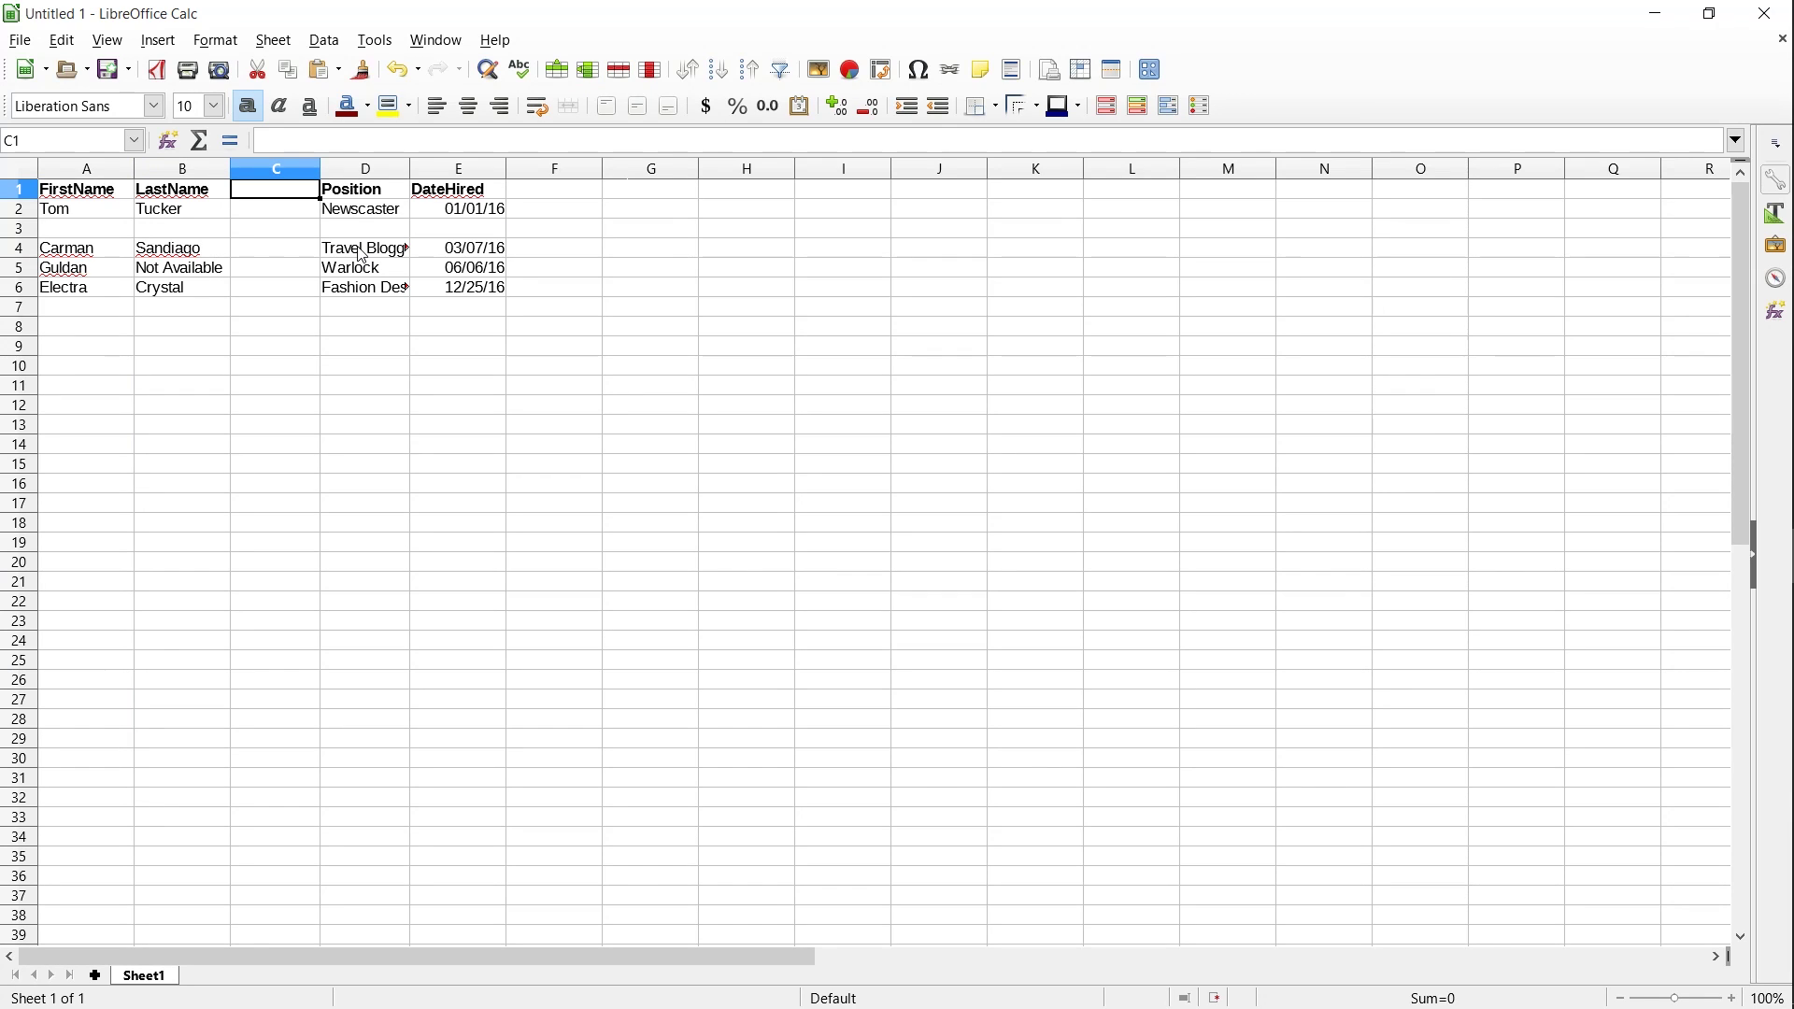
Step: Enter the Salary heading in C1 and 500, 1000, 2000, 3000 in the salary cells
text(Salary)
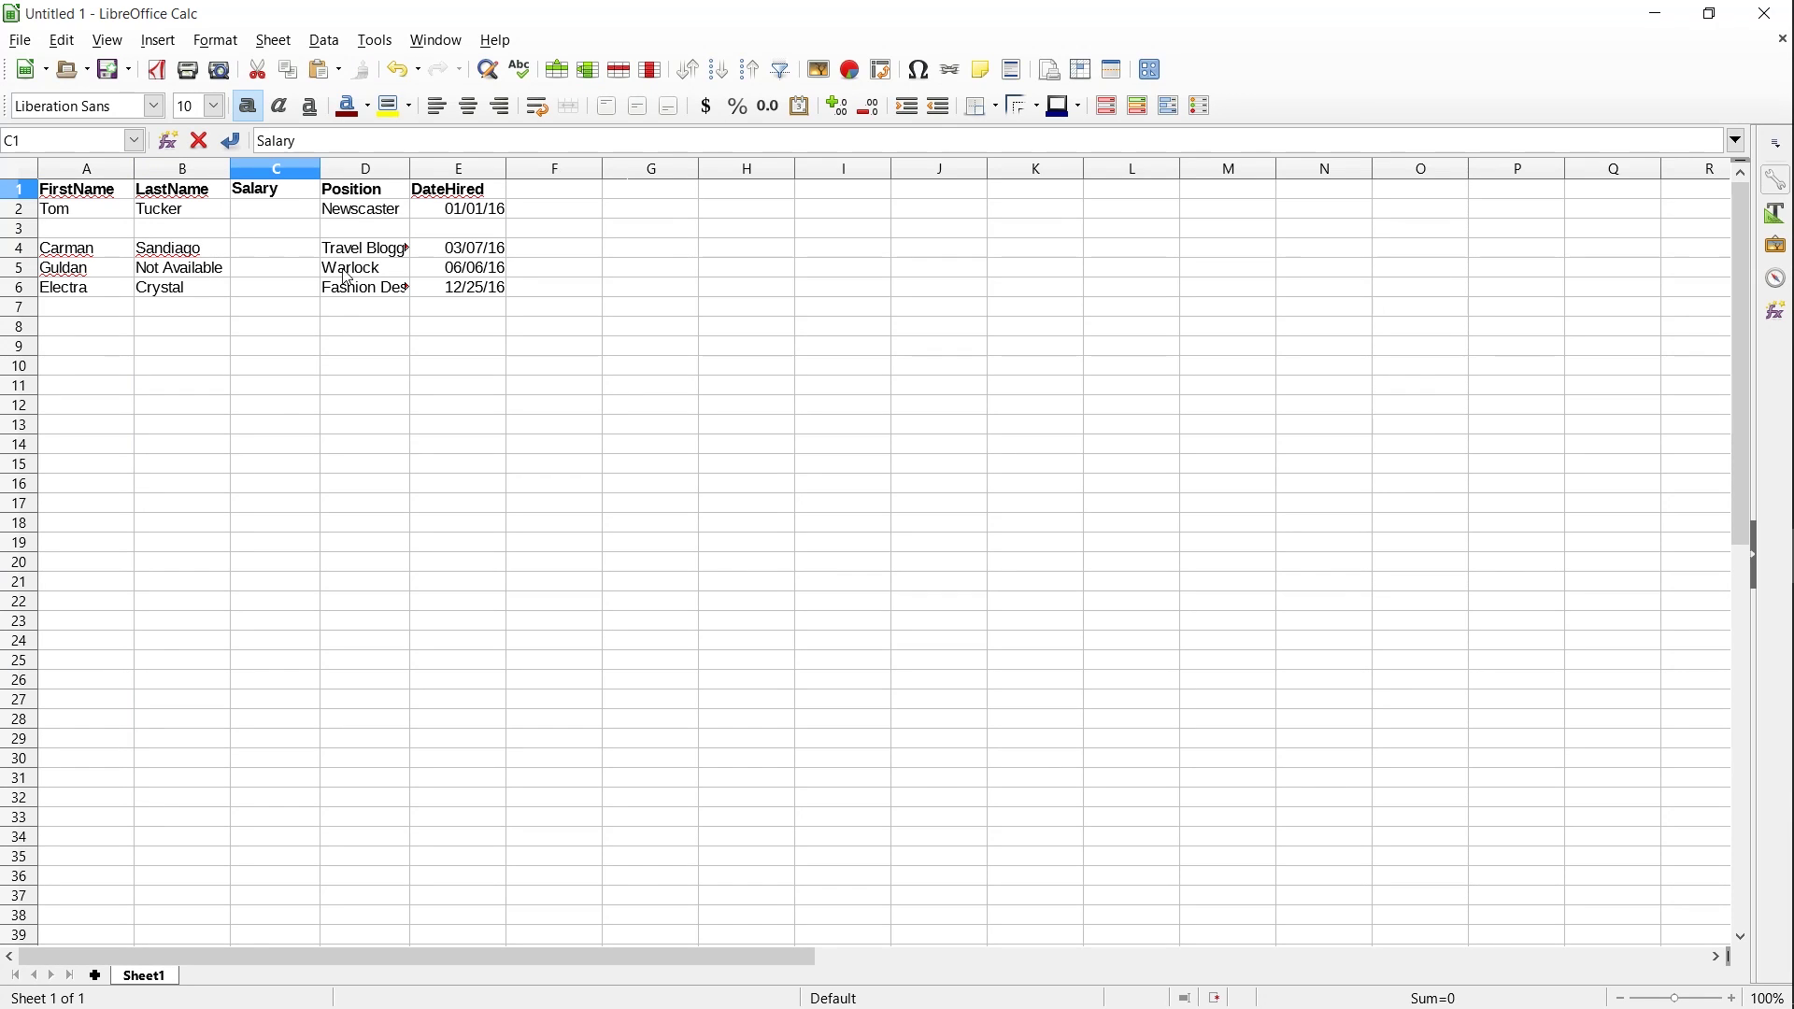
key(Return)
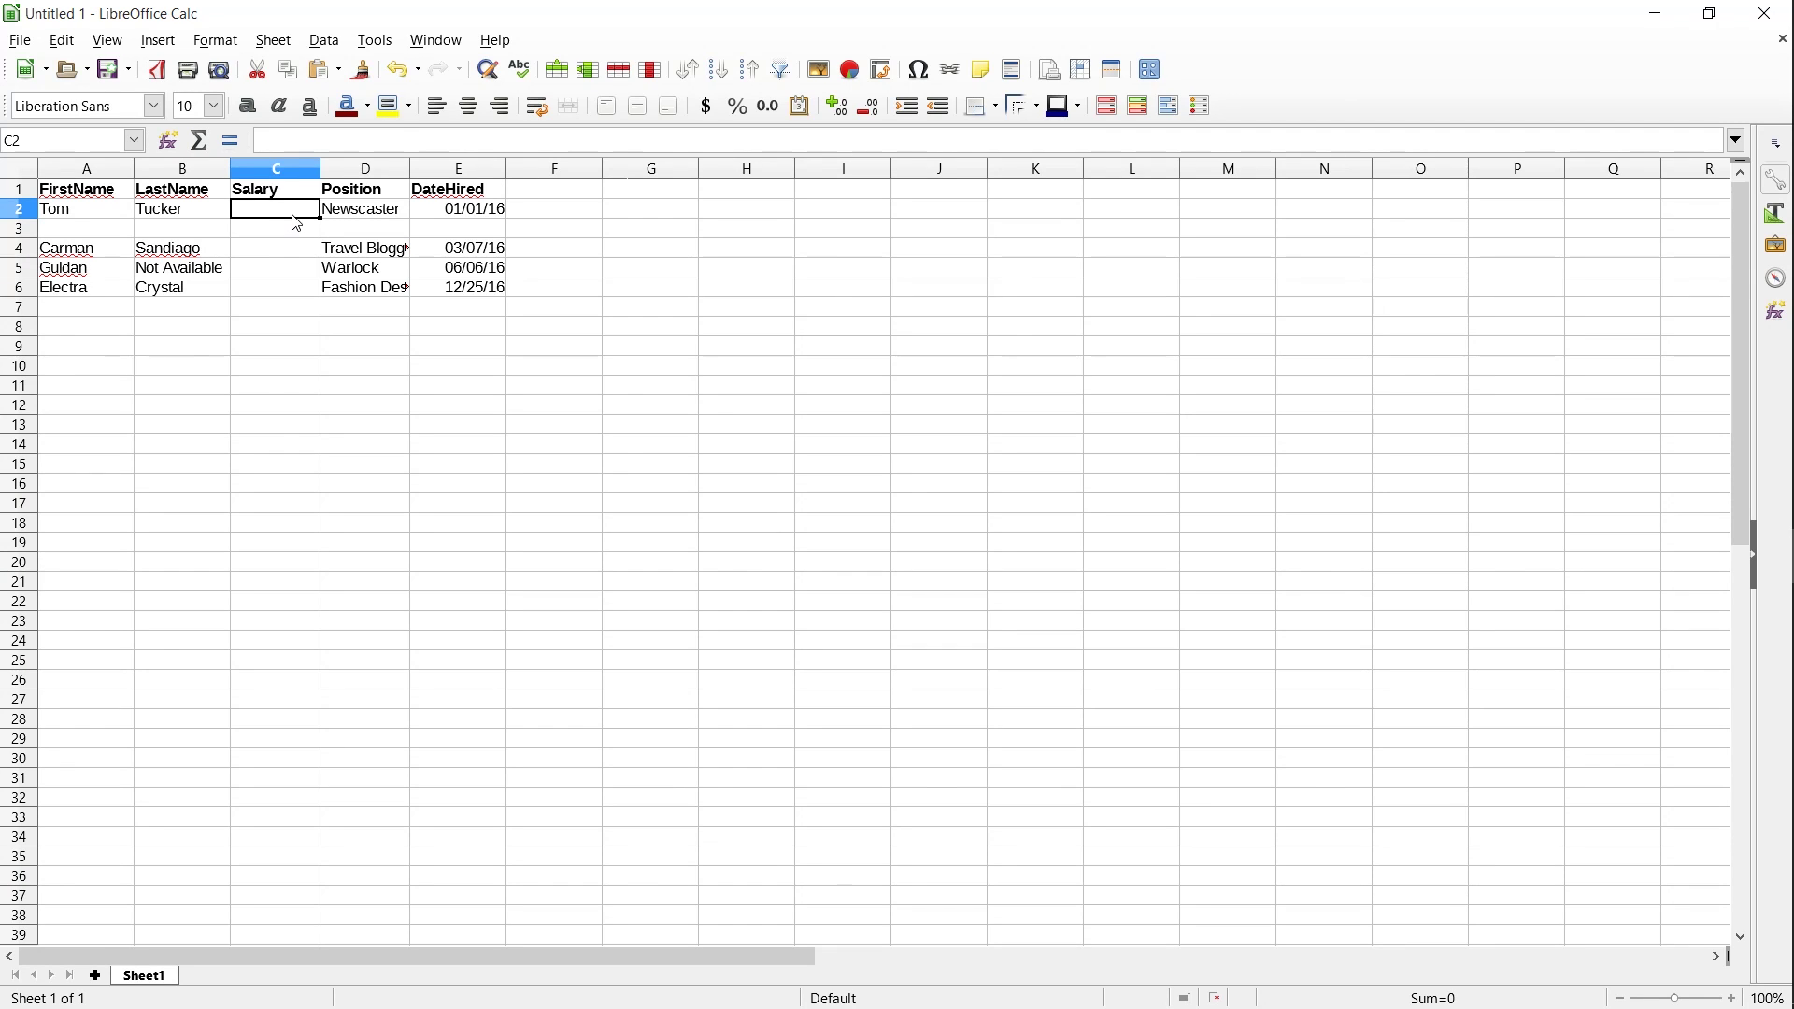
text(500)
key(Return)
key(Return)
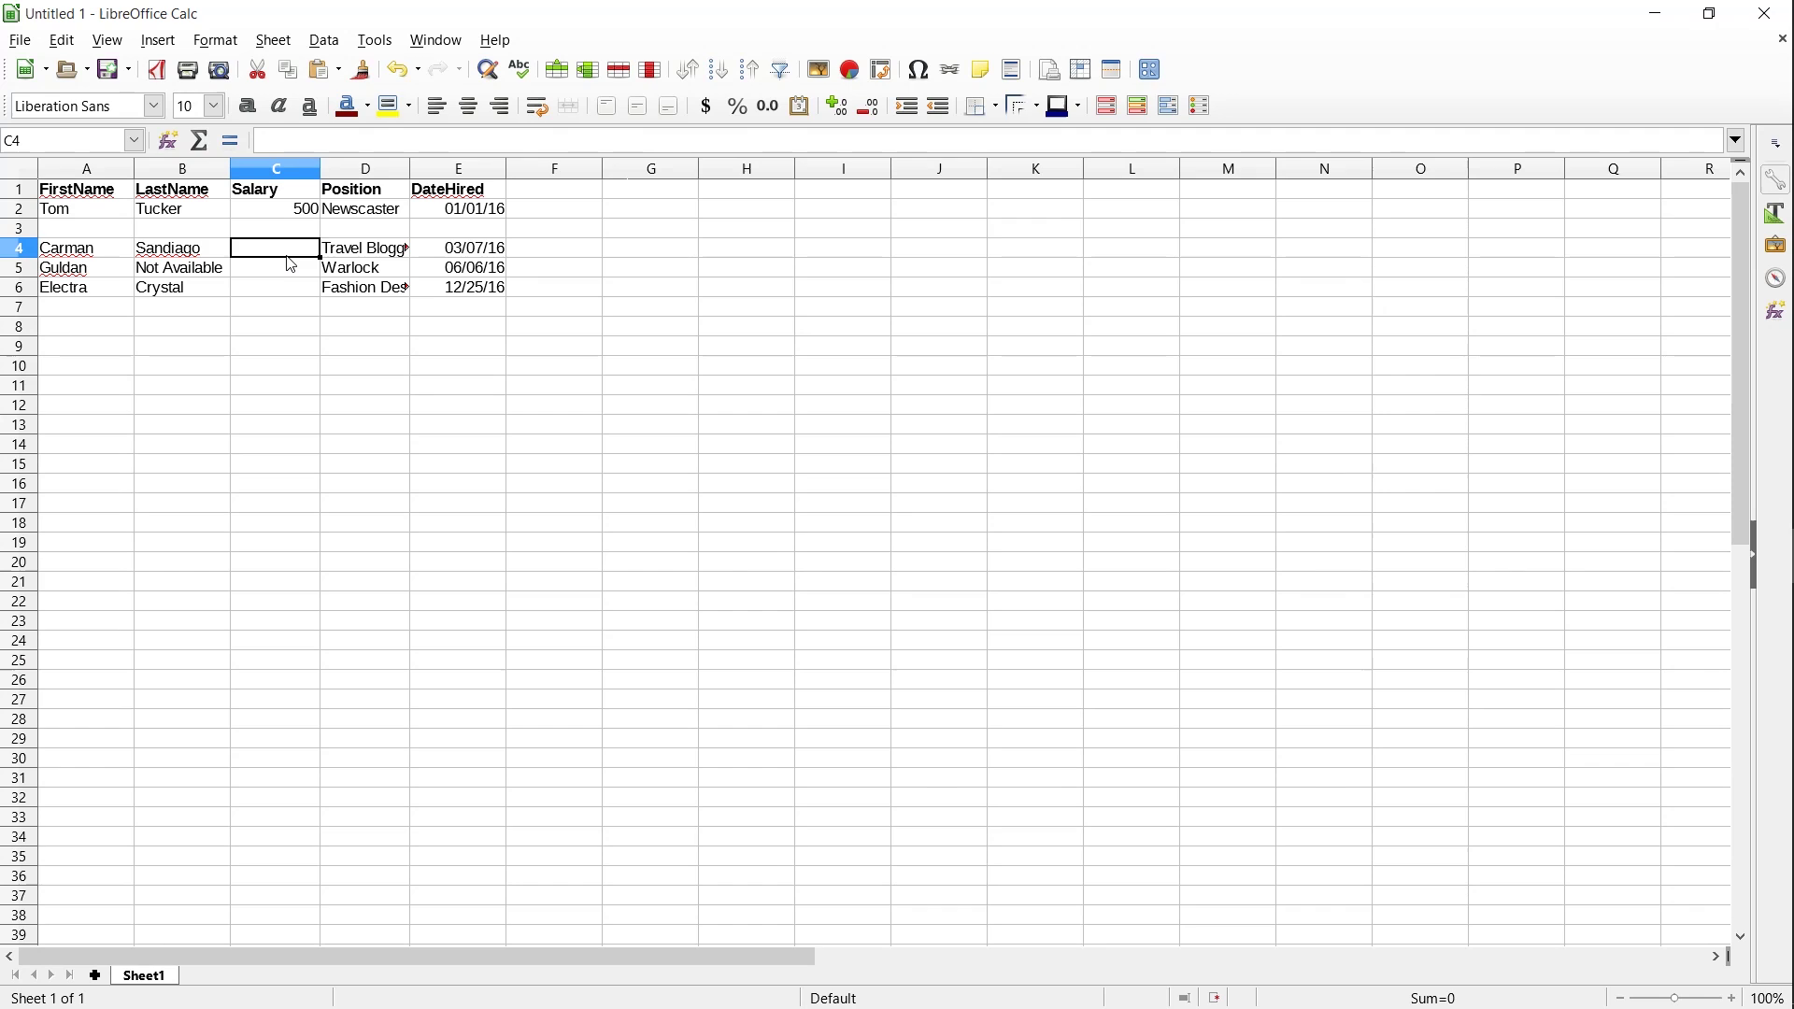
text(1000)
key(Return)
text(2)
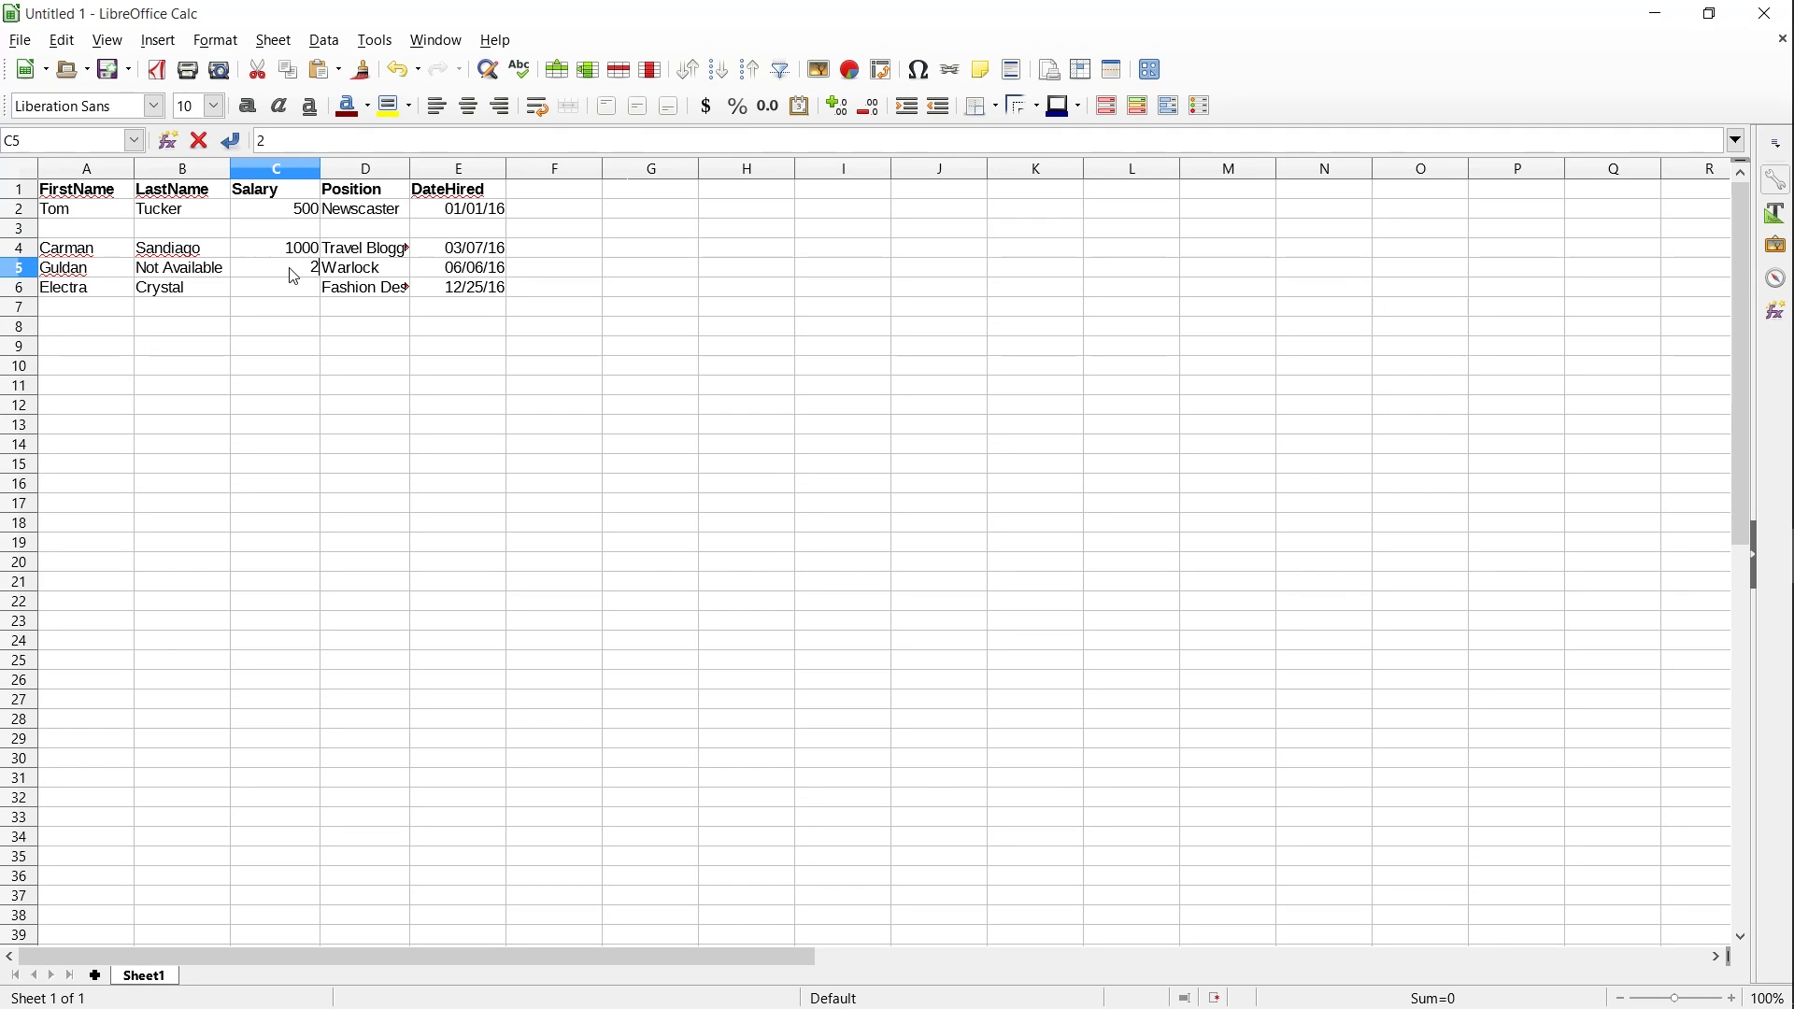
text(000)
key(Return)
text(3000)
click(227, 330)
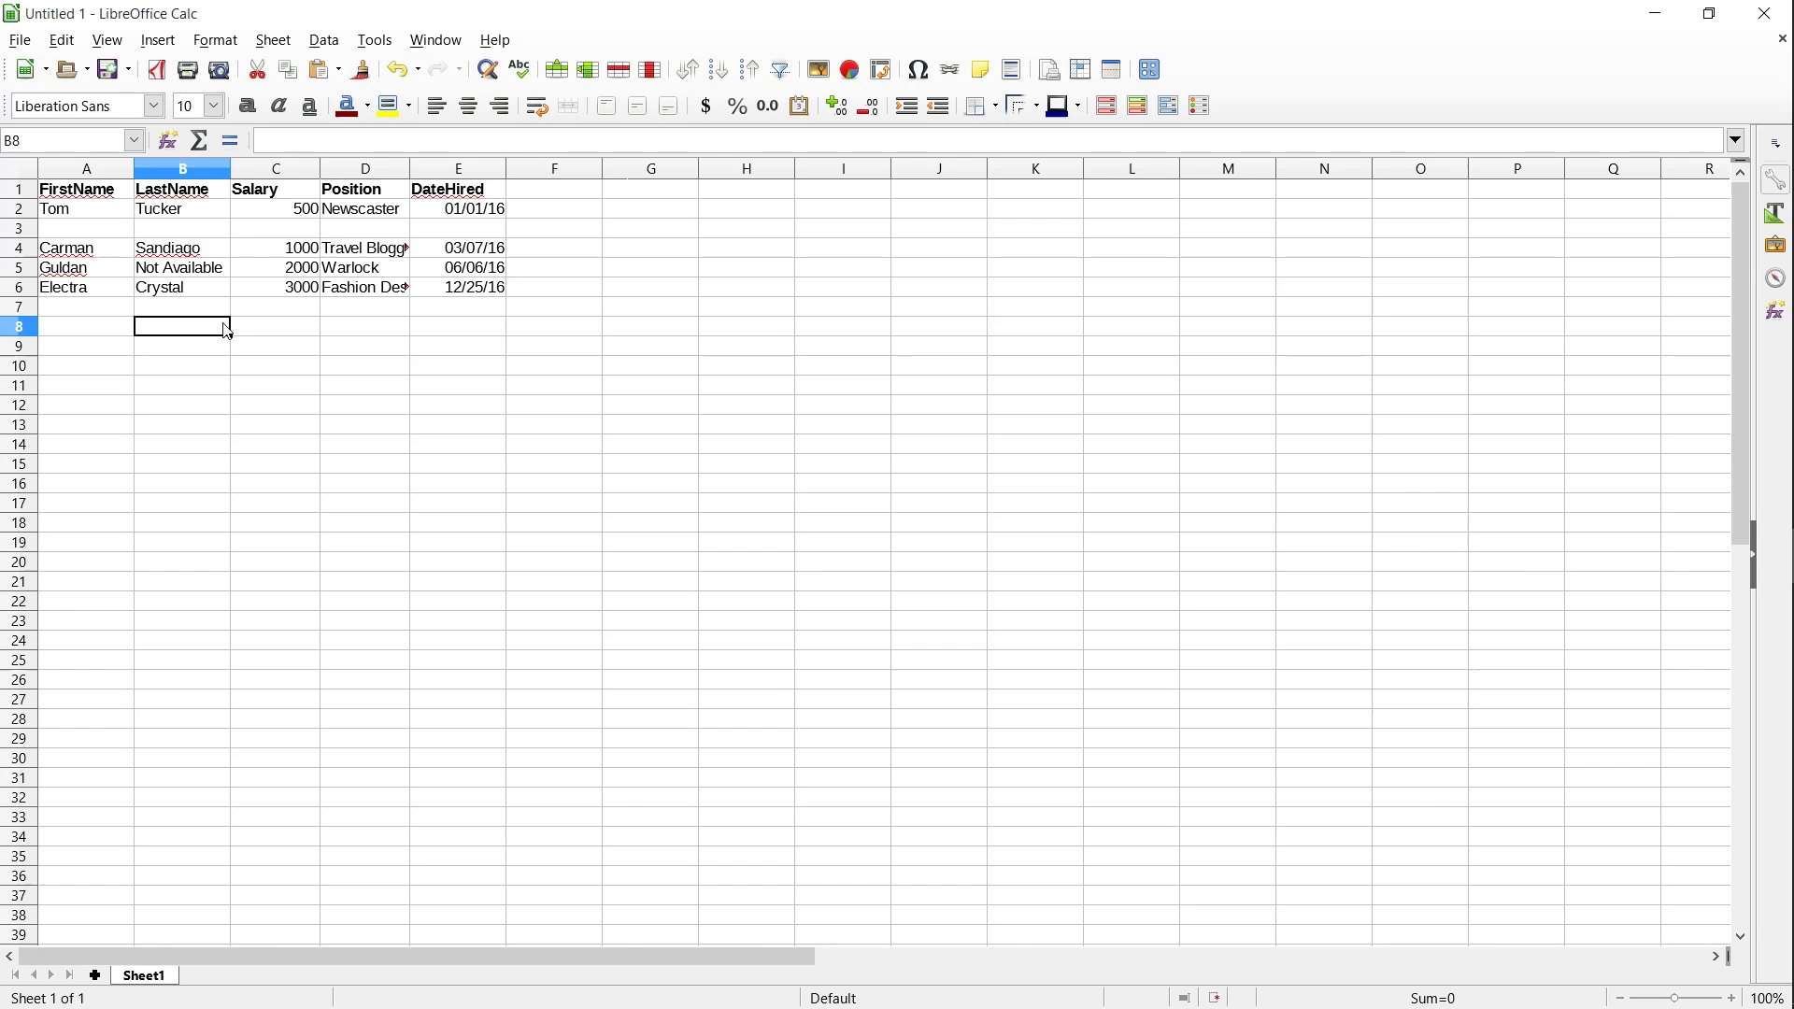
Step: Format the salaries in C2:C6 as currency, then look over the blank row 3 cells
click(255, 215)
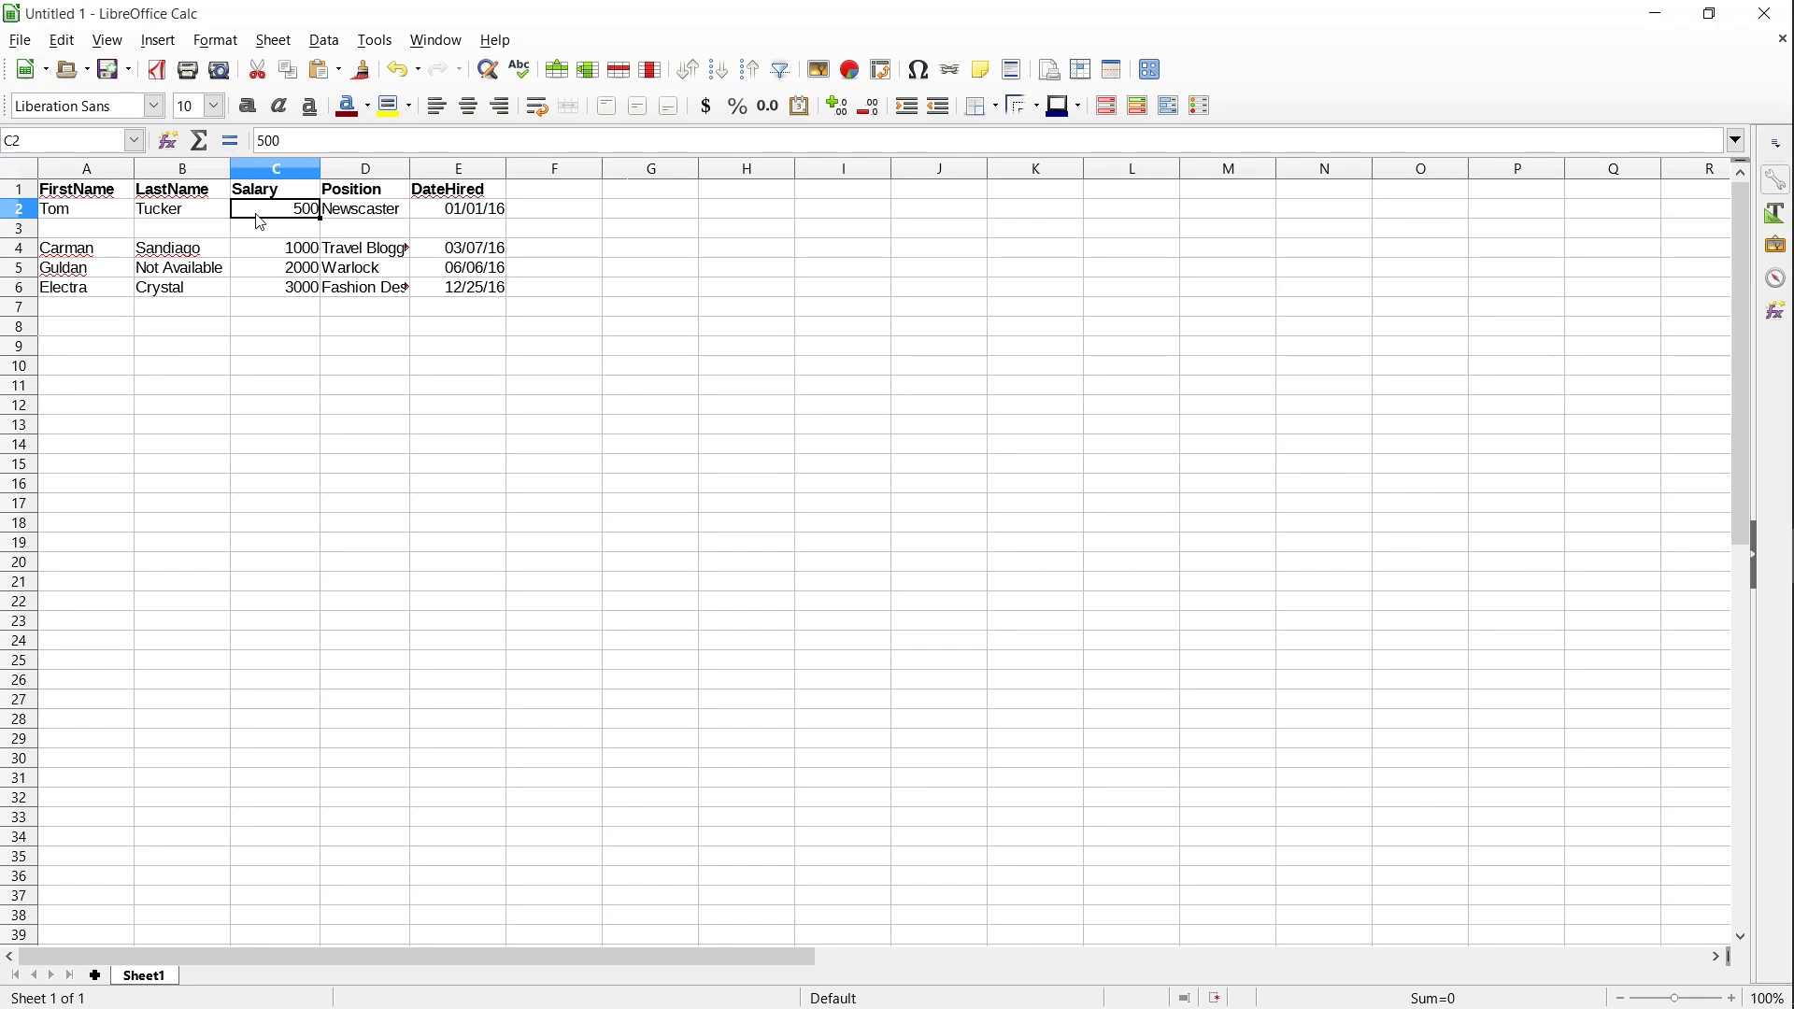
shift+click(292, 296)
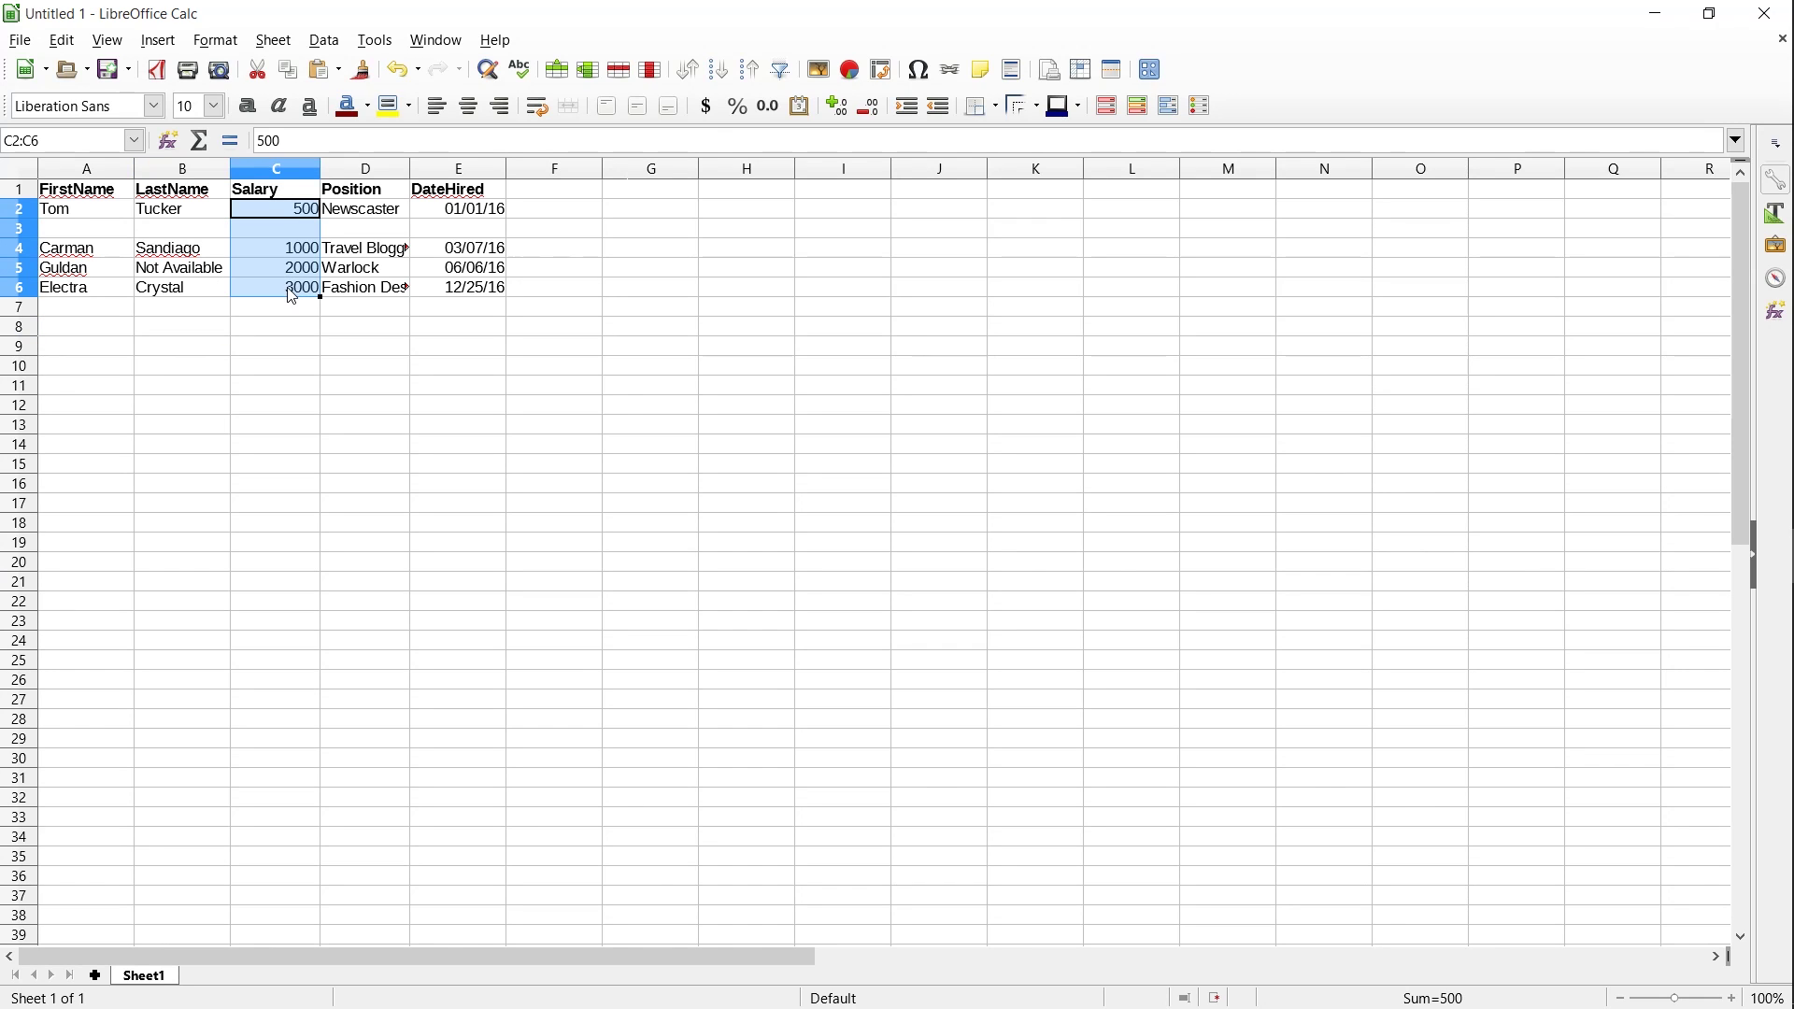
click(710, 110)
click(300, 309)
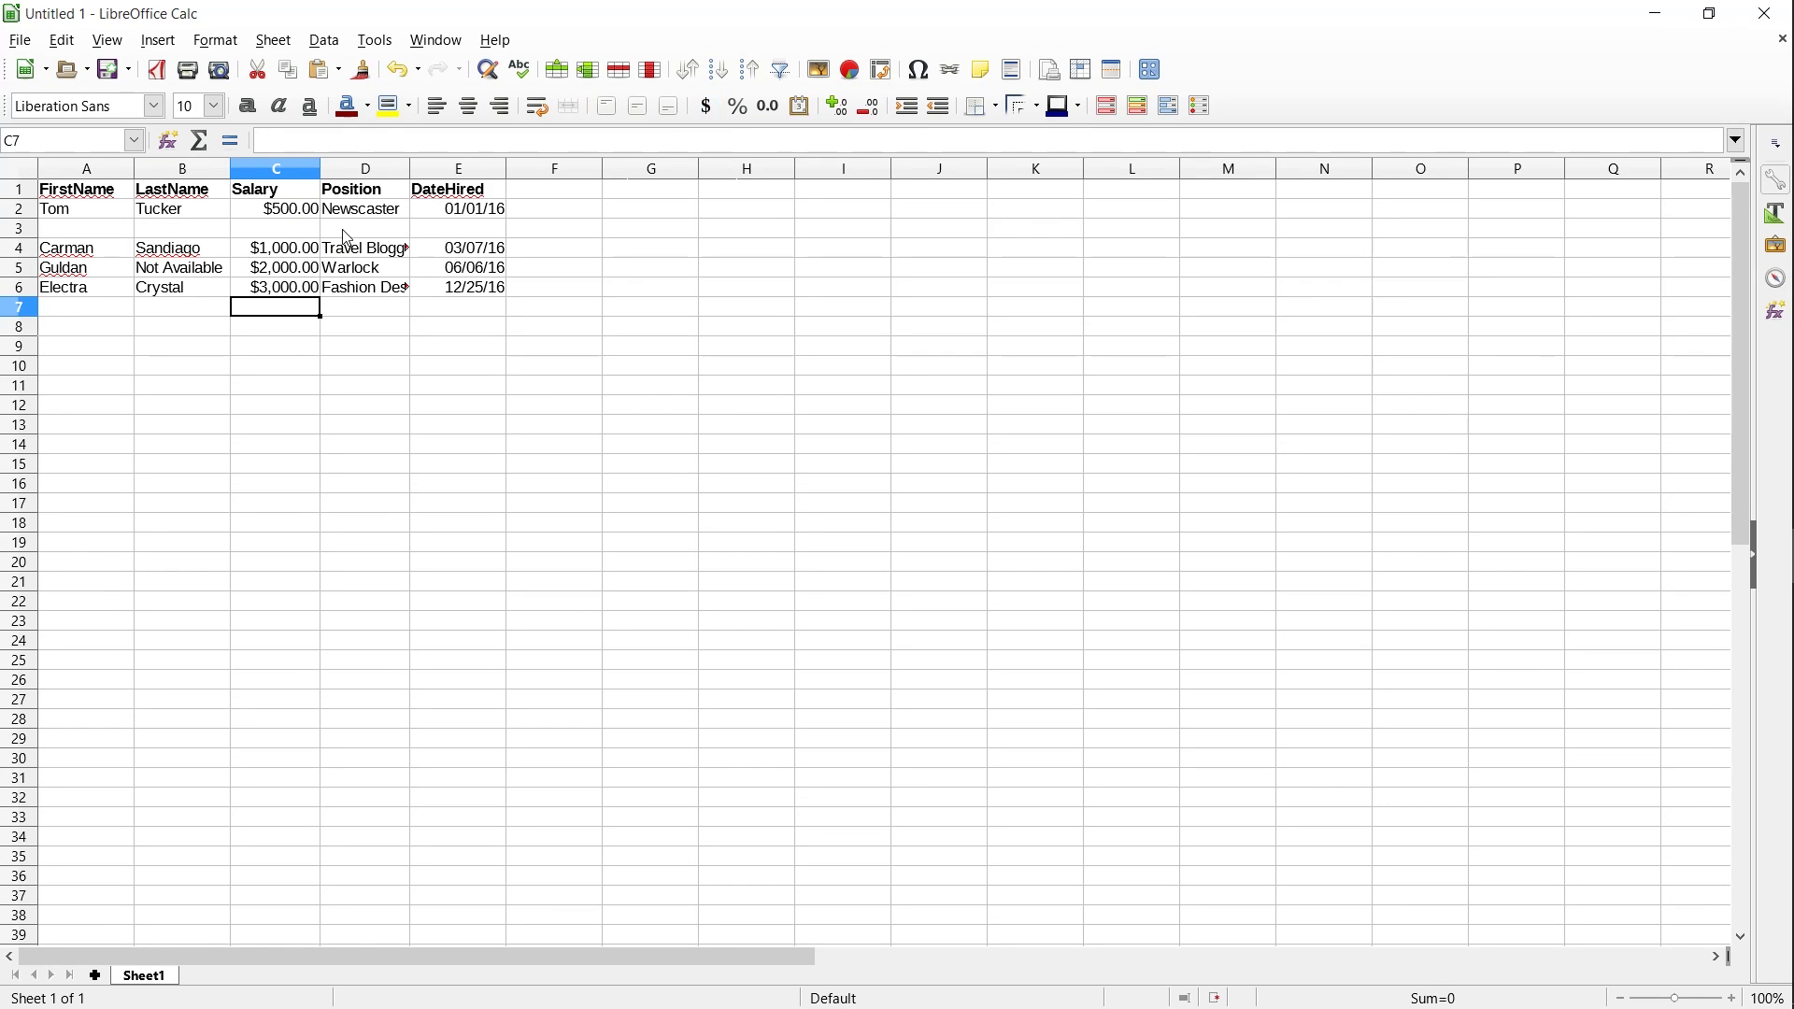
click(70, 229)
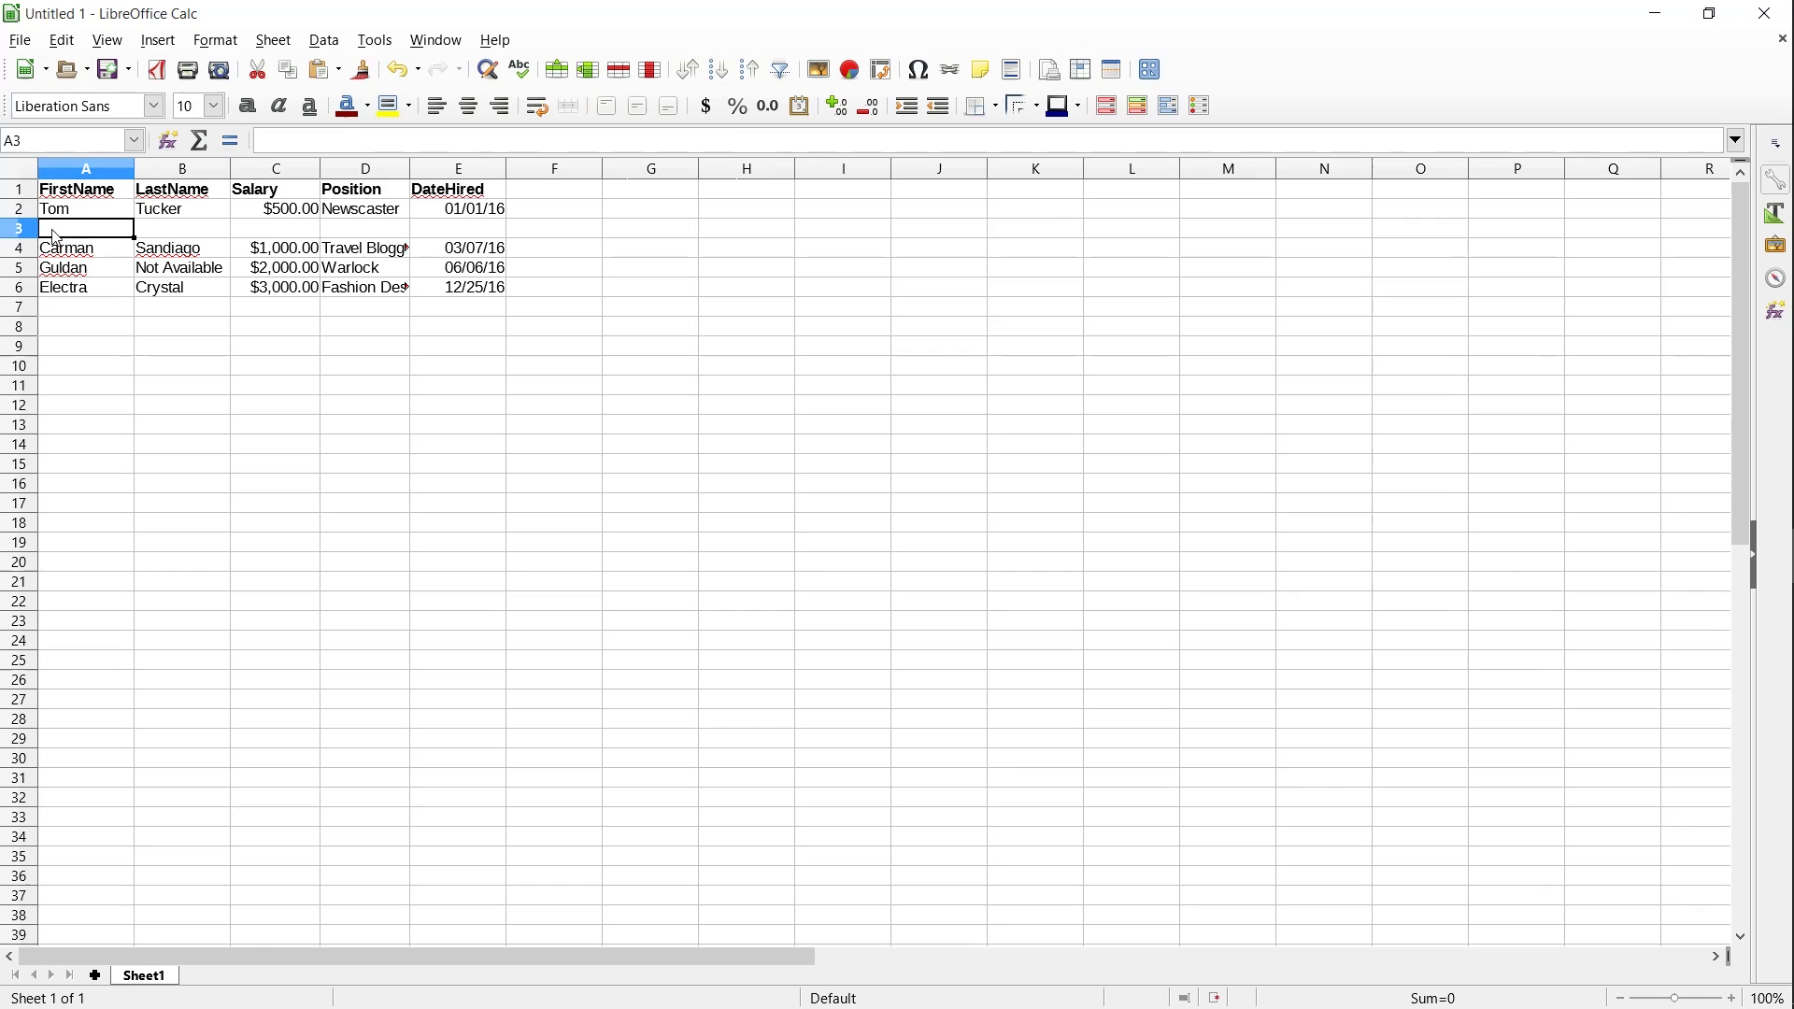
click(159, 236)
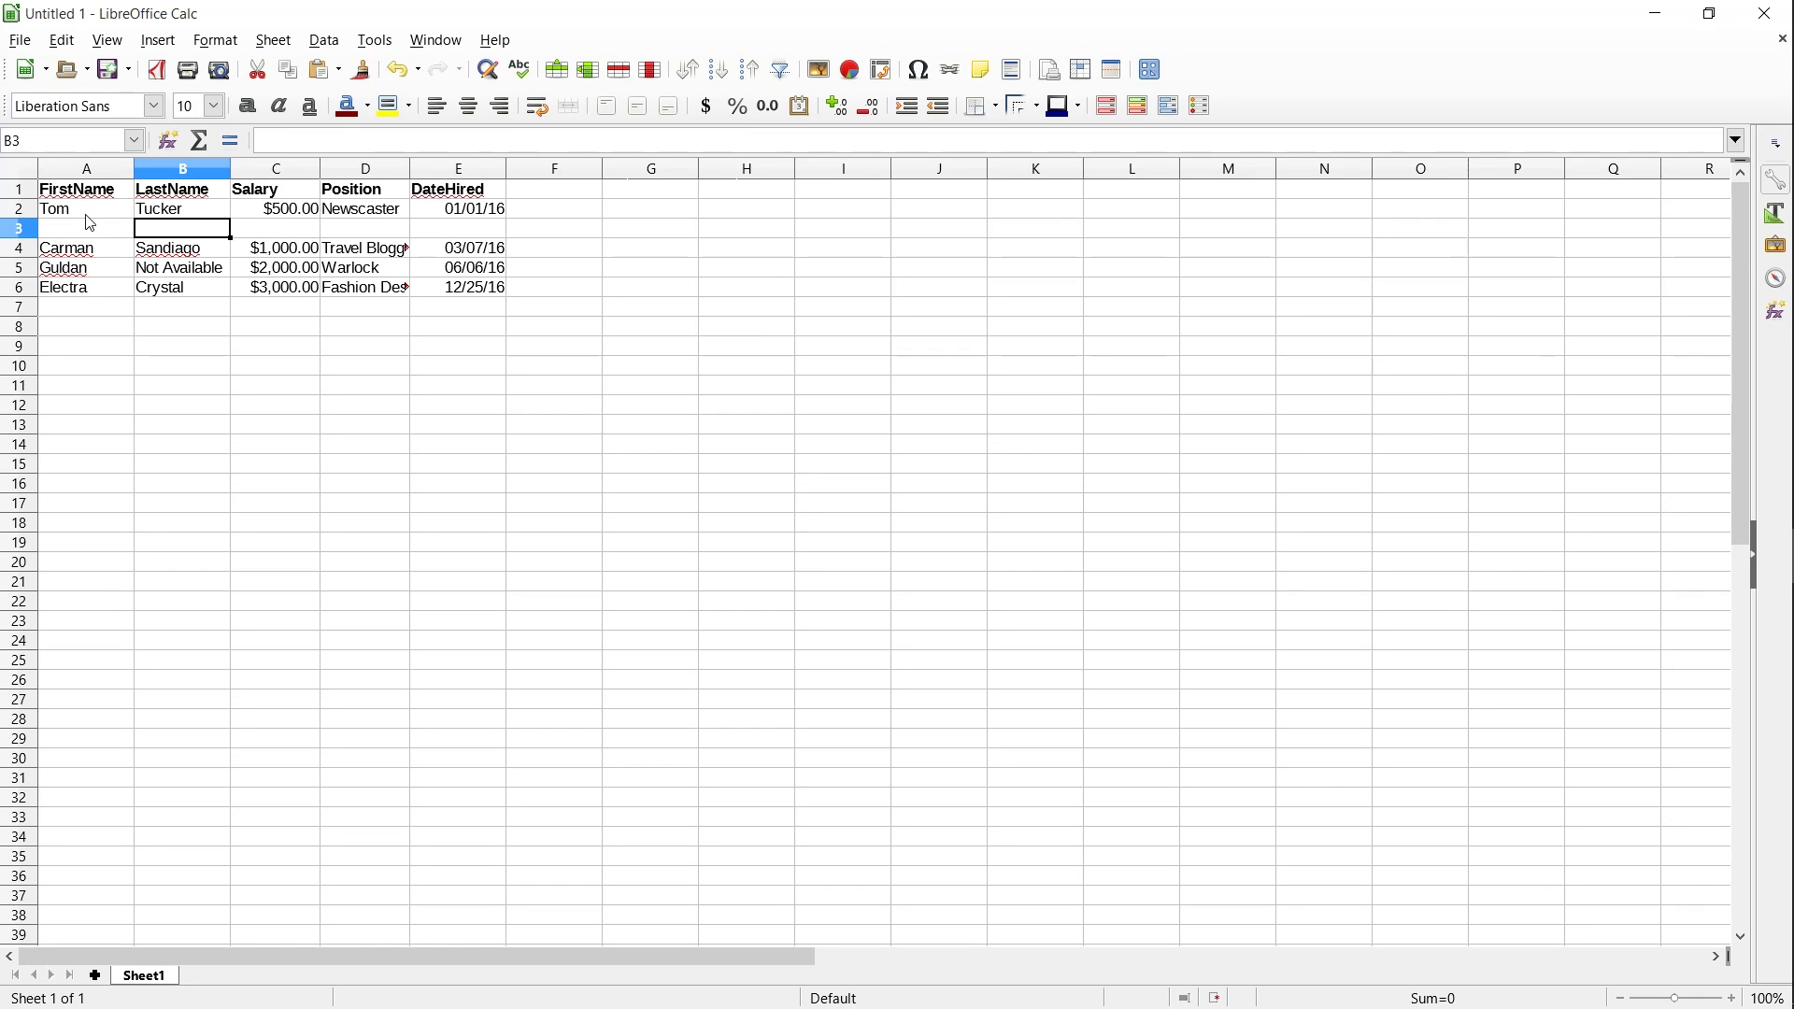
click(91, 229)
click(264, 239)
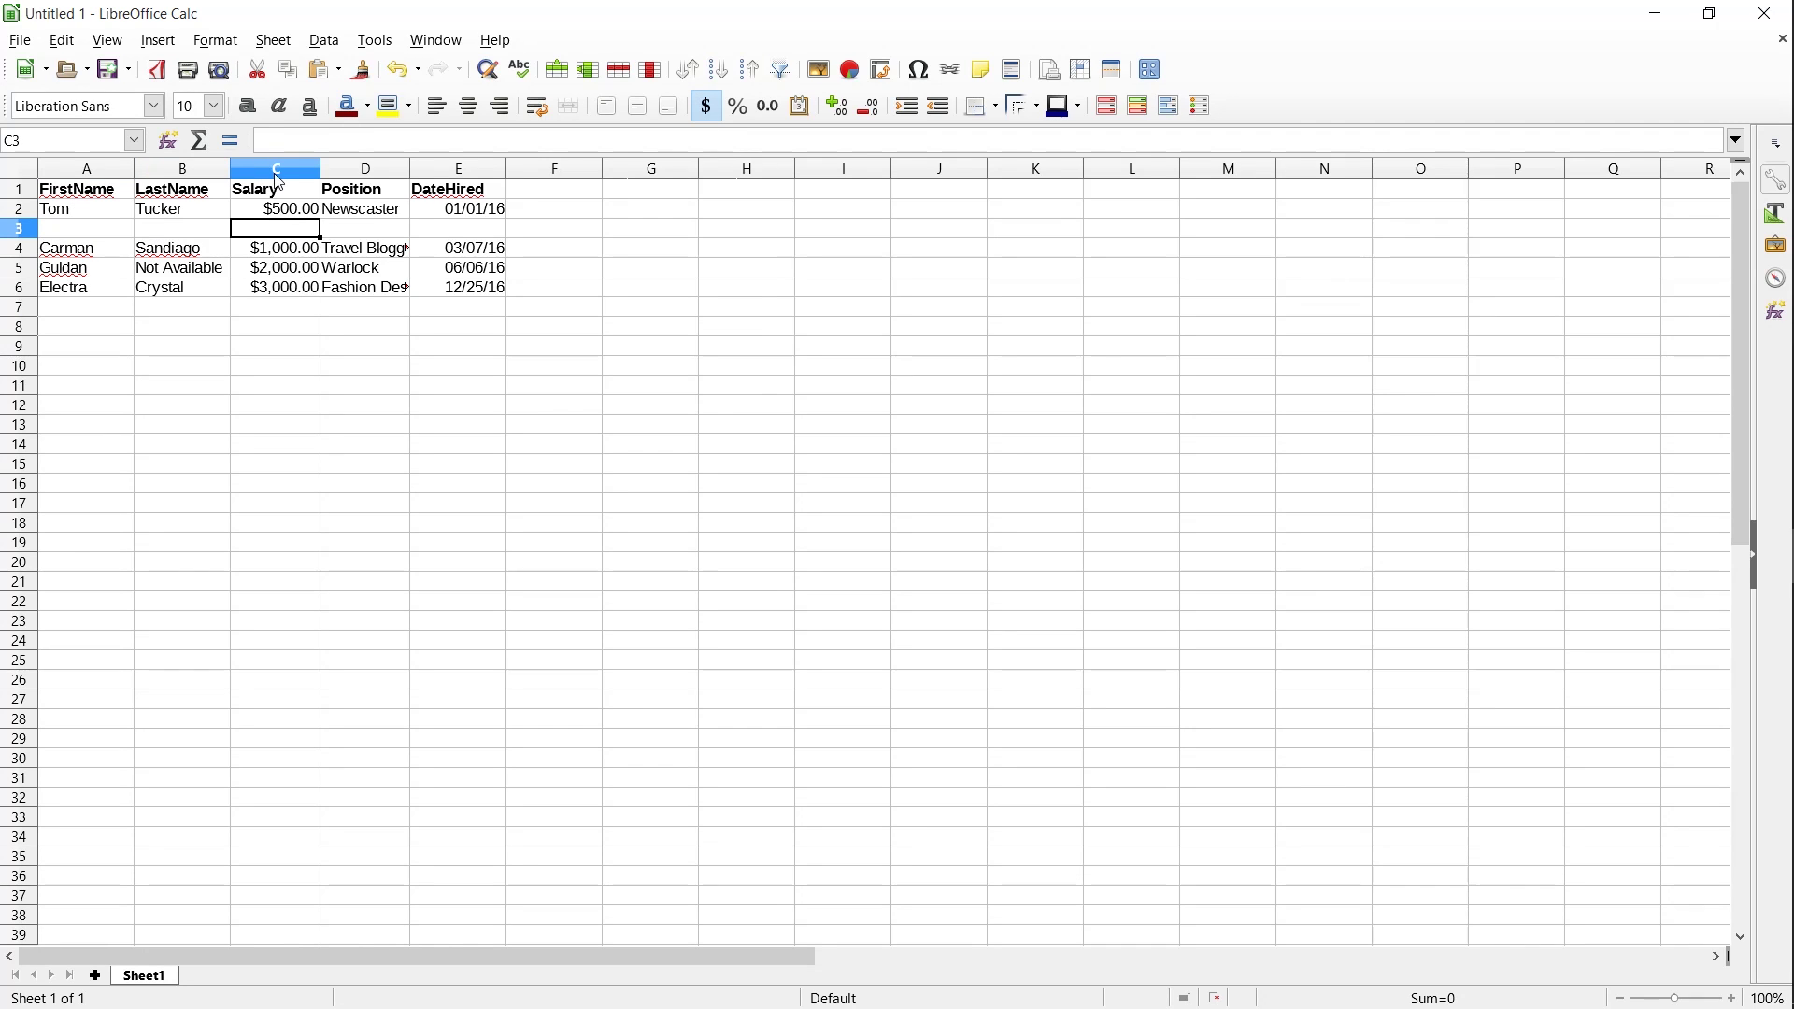
Step: Delete row 5 holding Guldan's $2,000.00 record, leaving three employee records
click(471, 215)
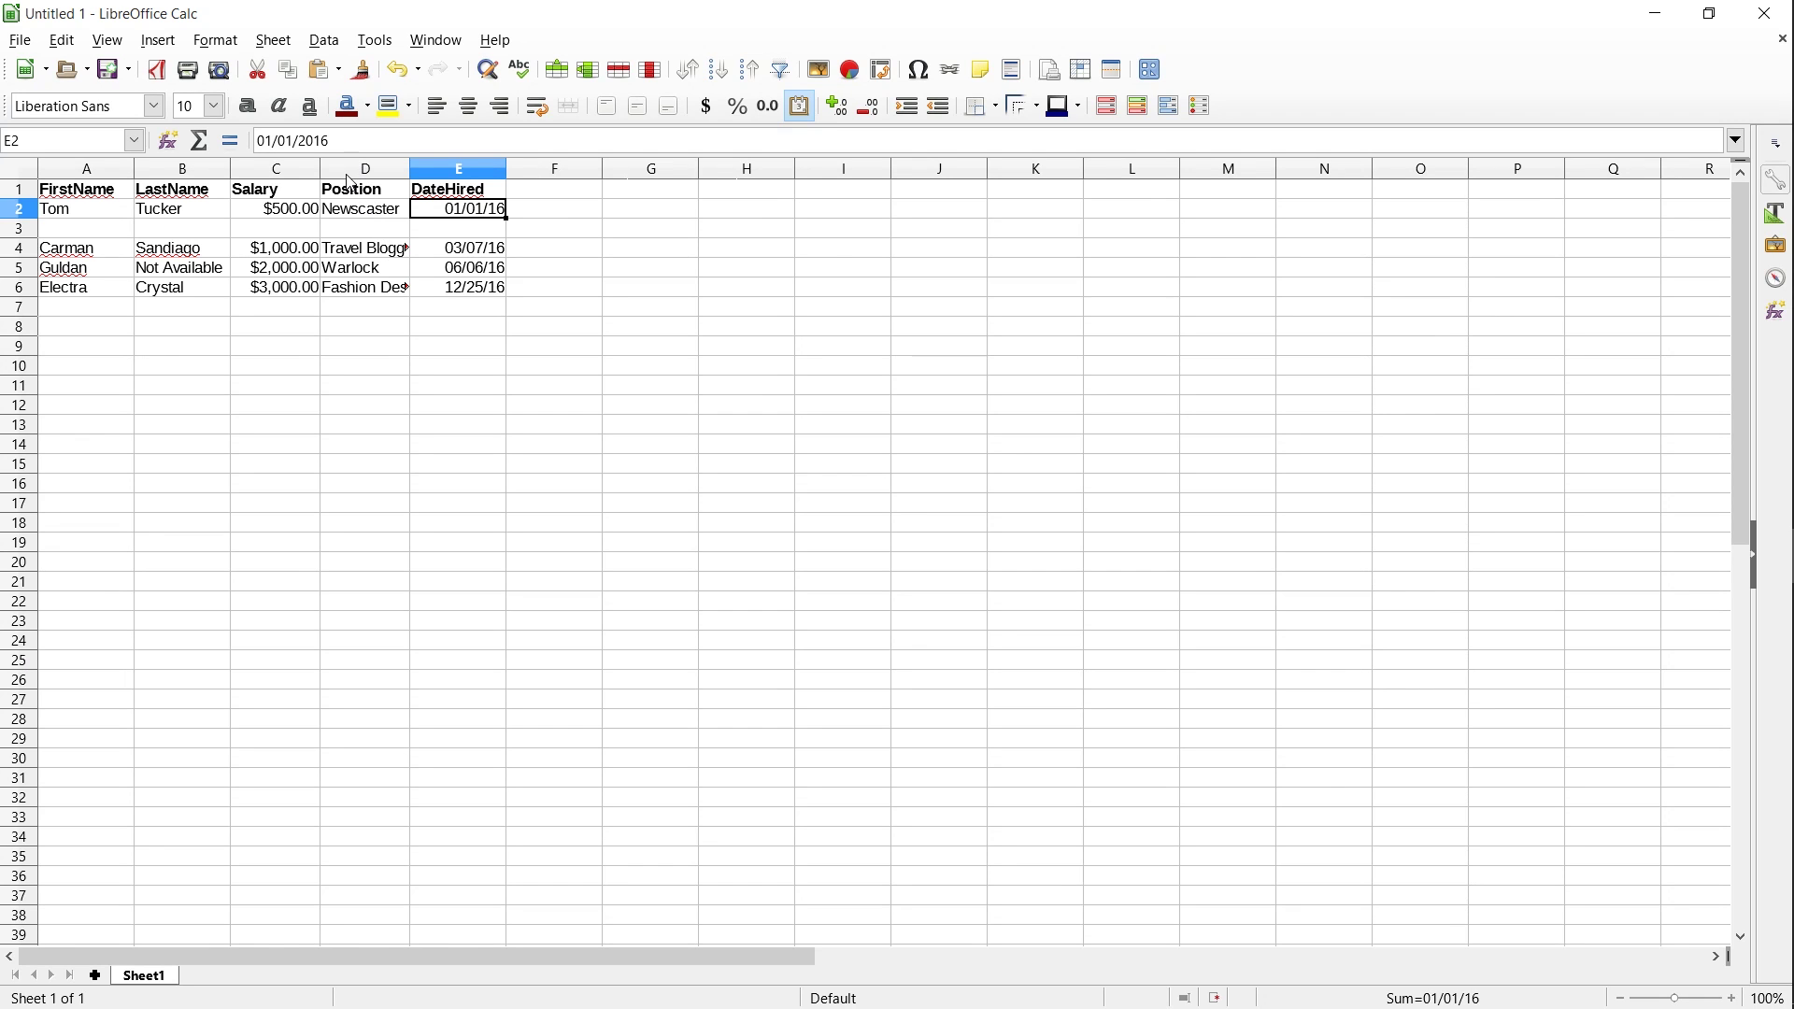
right_click(350, 177)
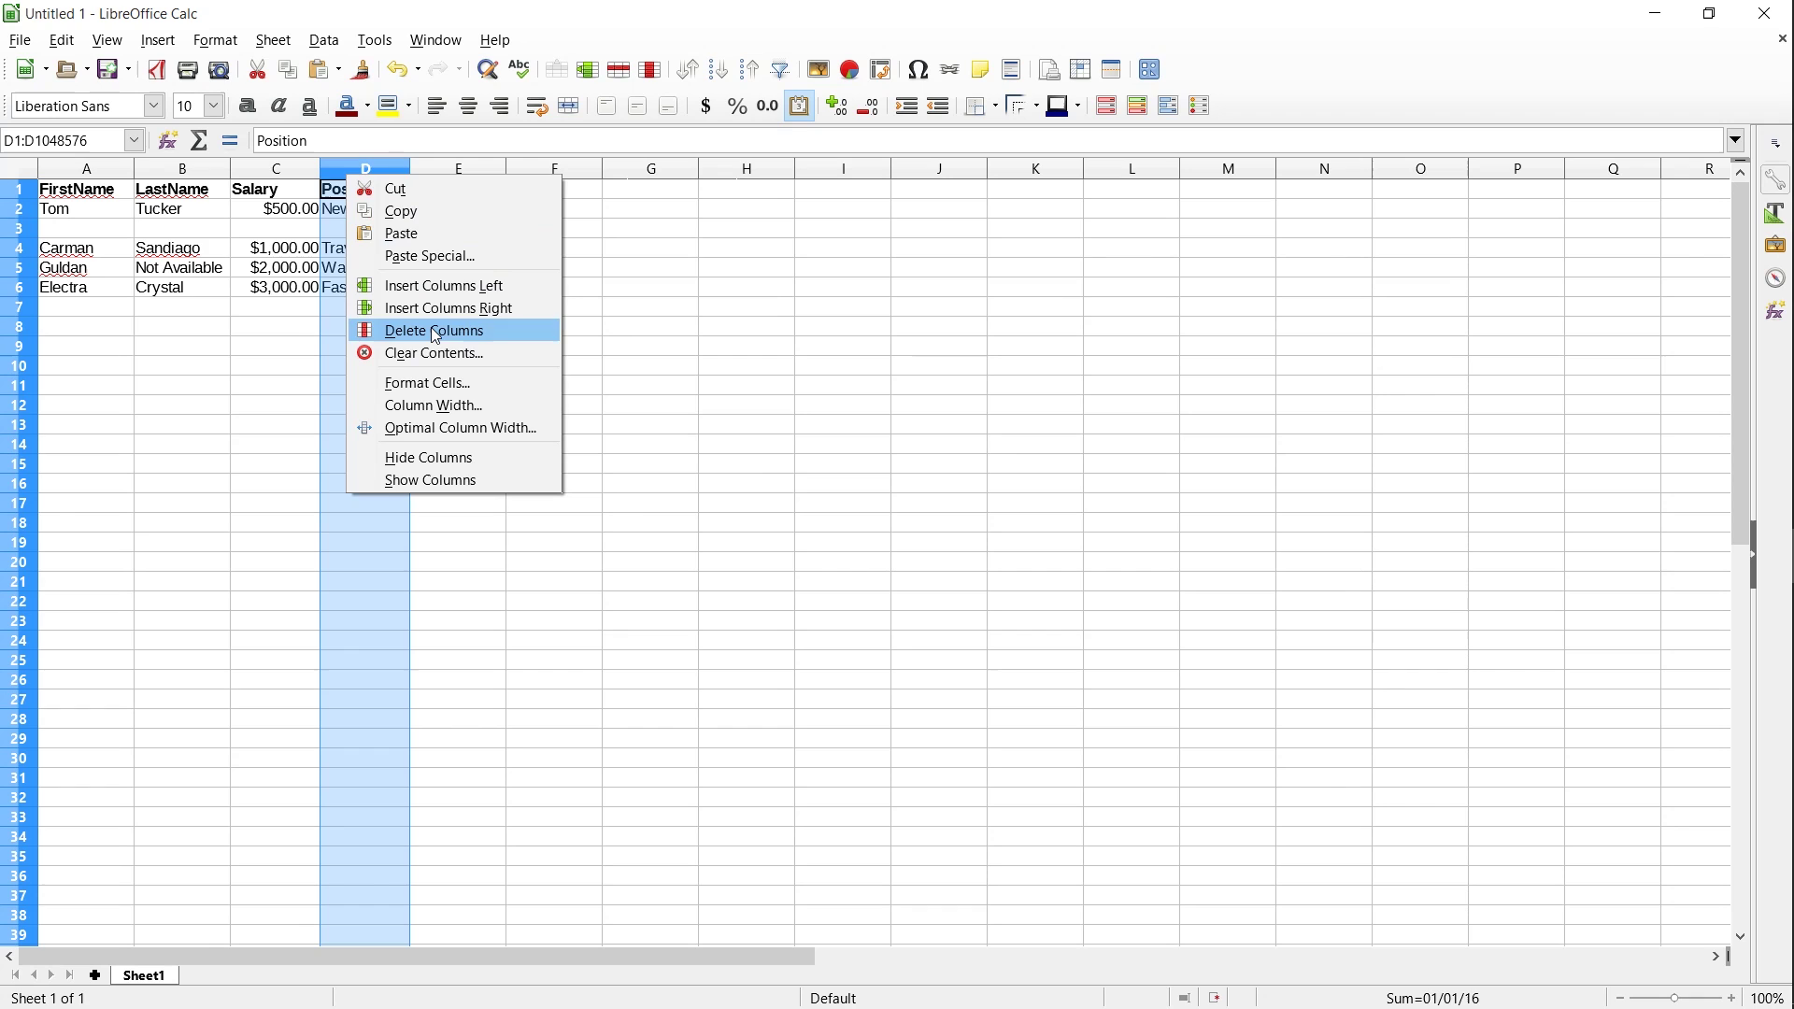
click(19, 275)
right_click(11, 269)
click(70, 266)
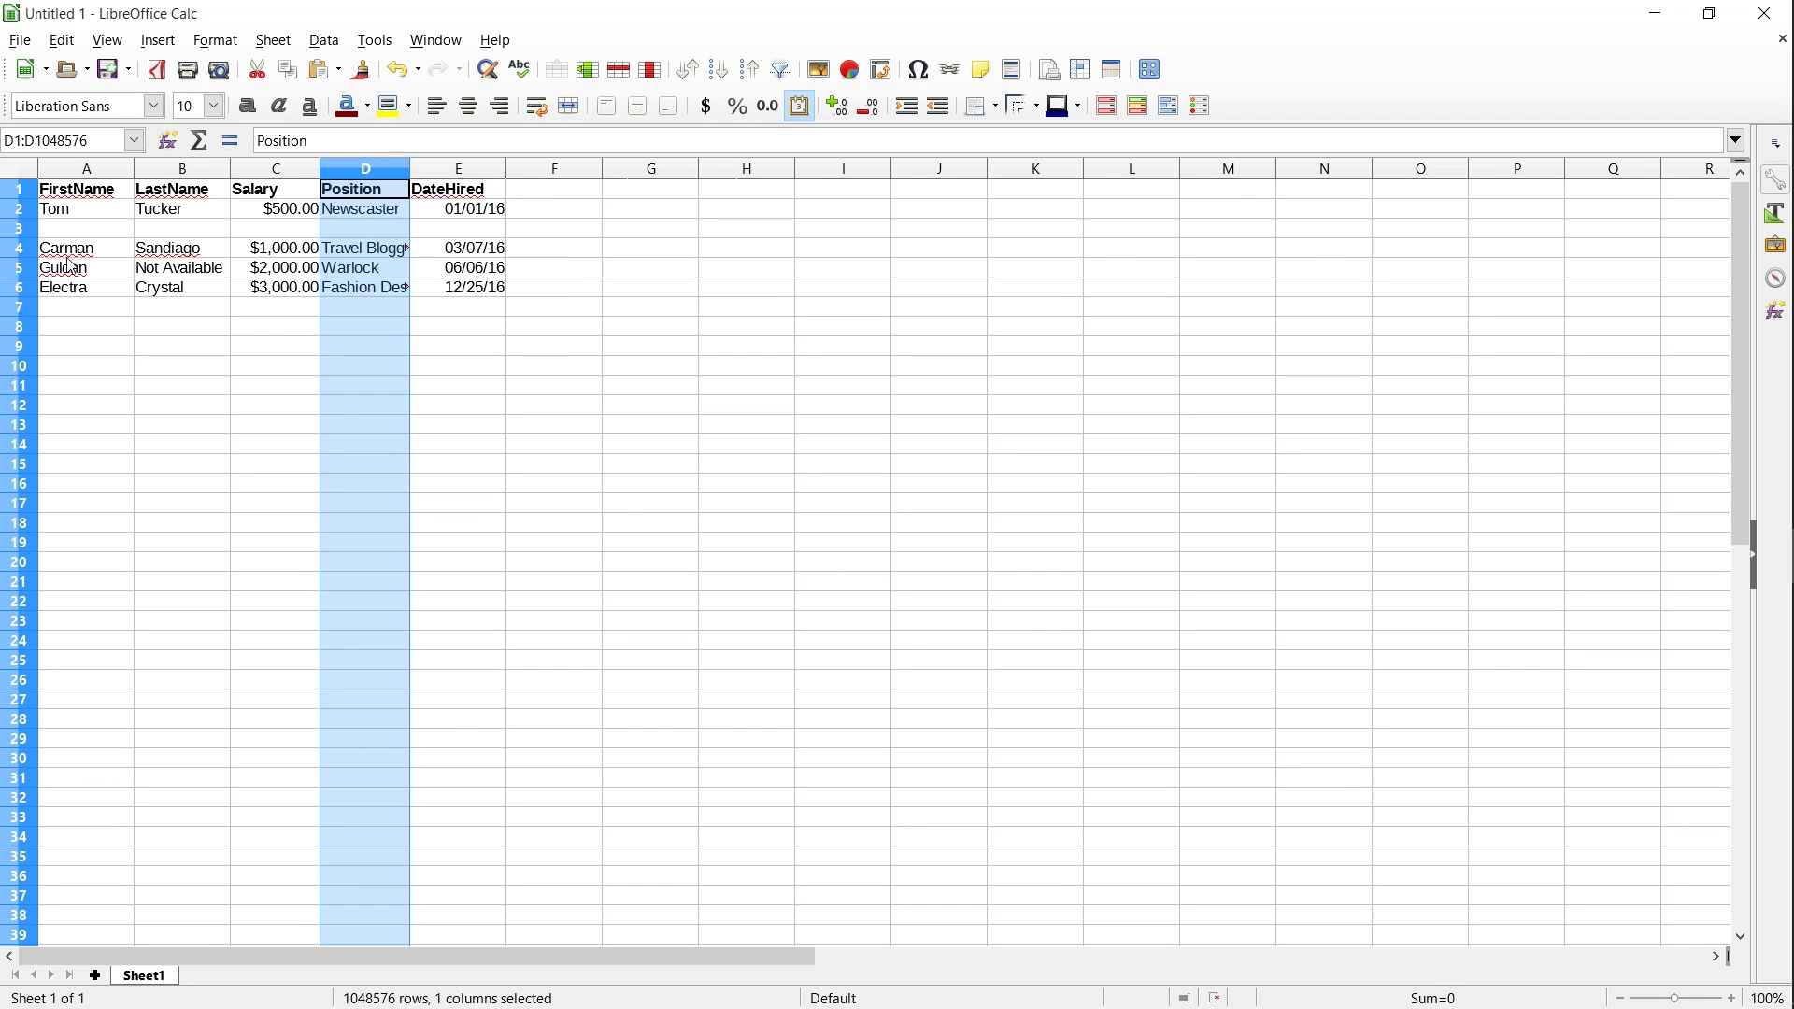
click(41, 248)
right_click(16, 269)
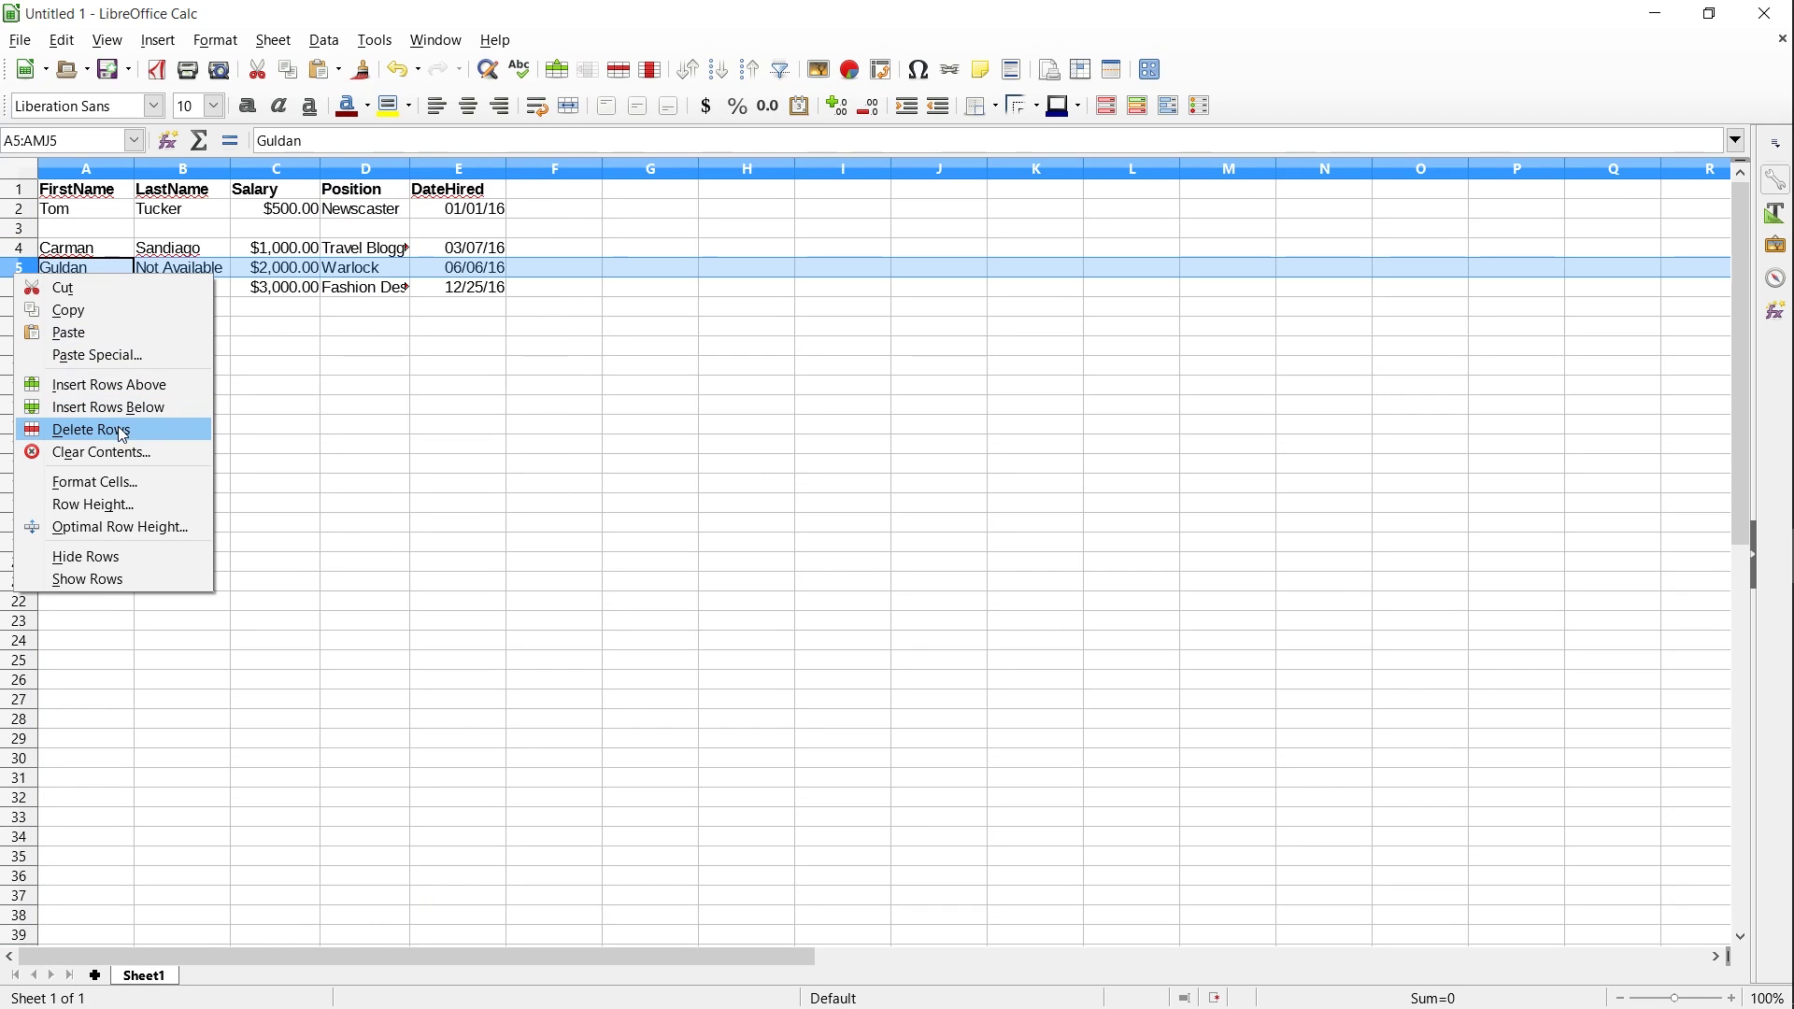
click(401, 337)
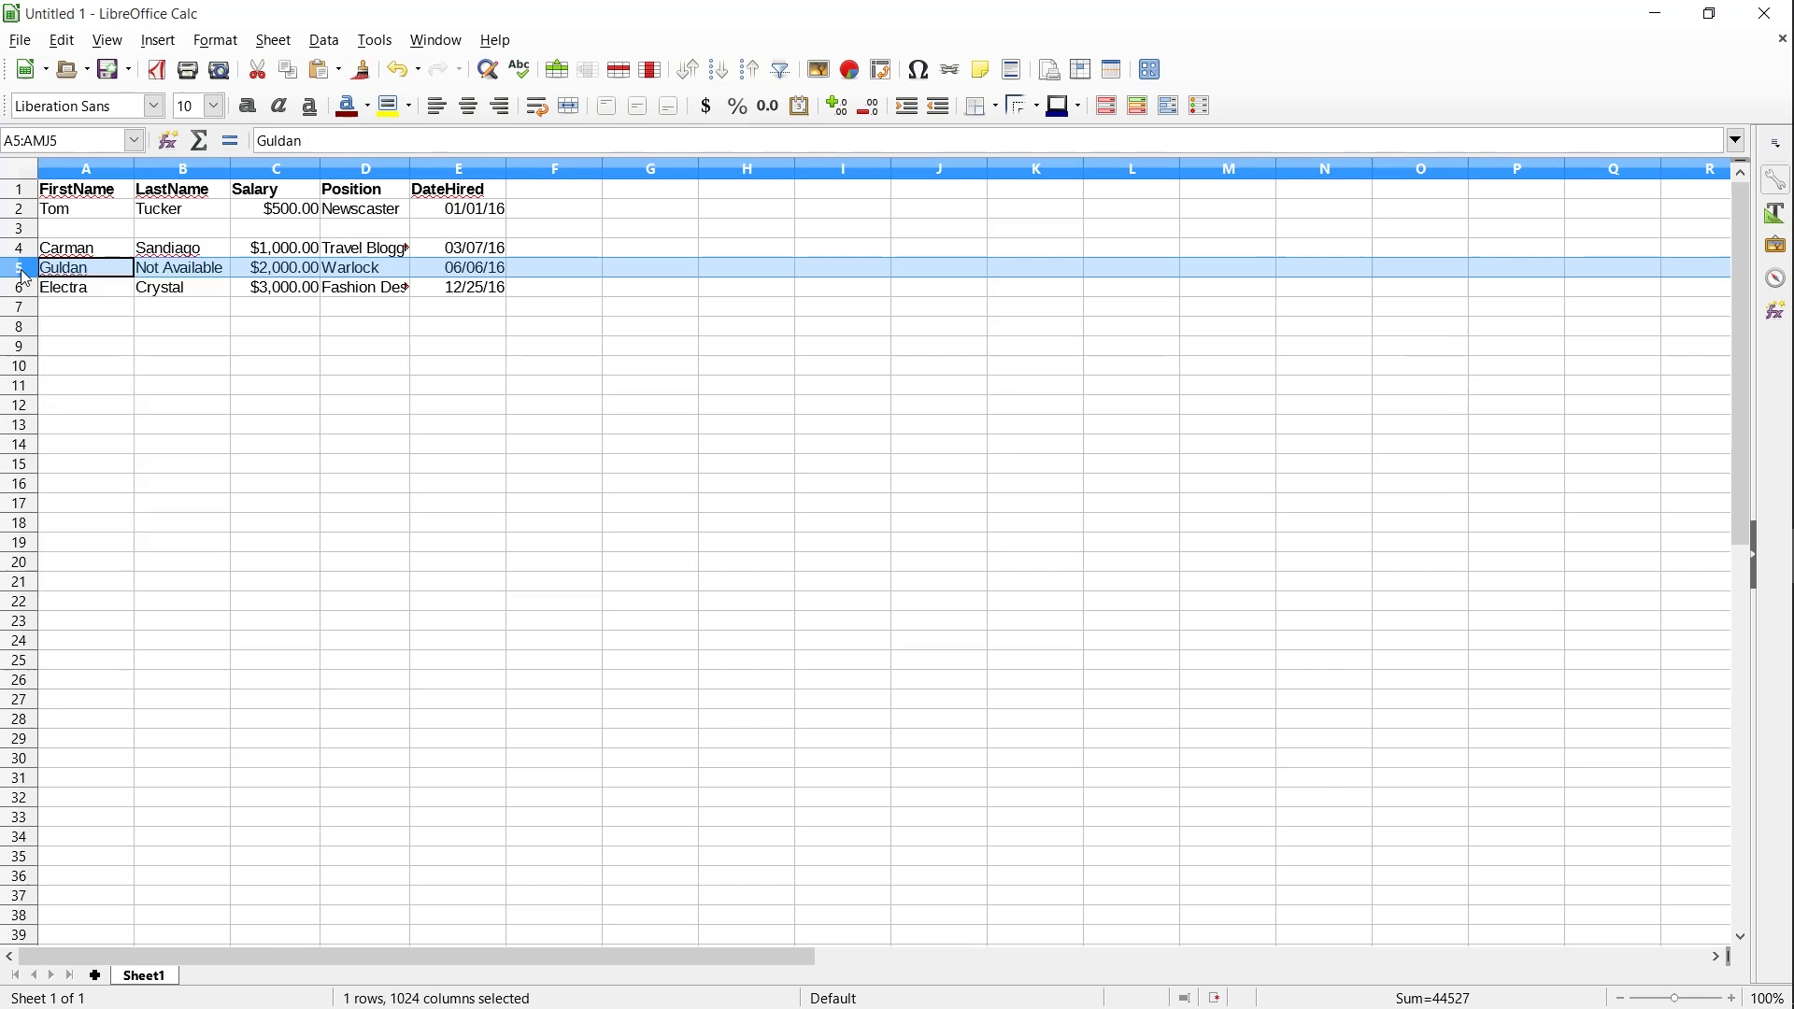
right_click(25, 274)
click(92, 440)
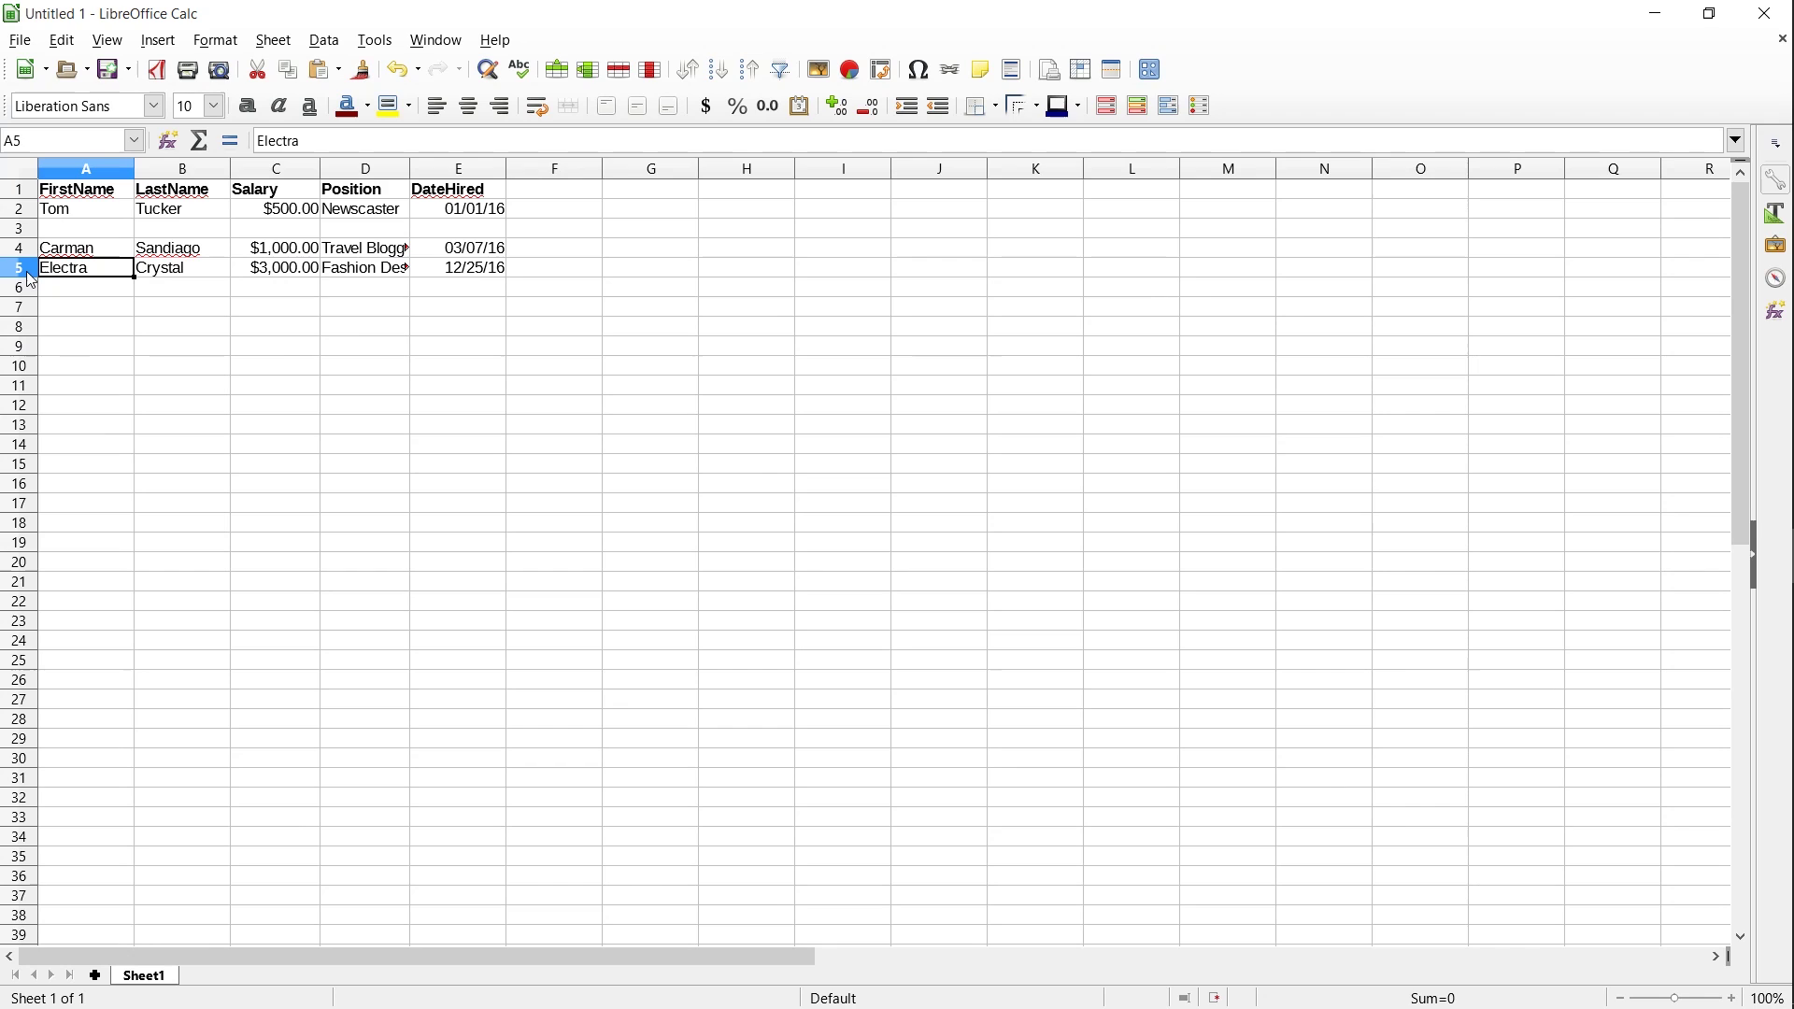
click(273, 232)
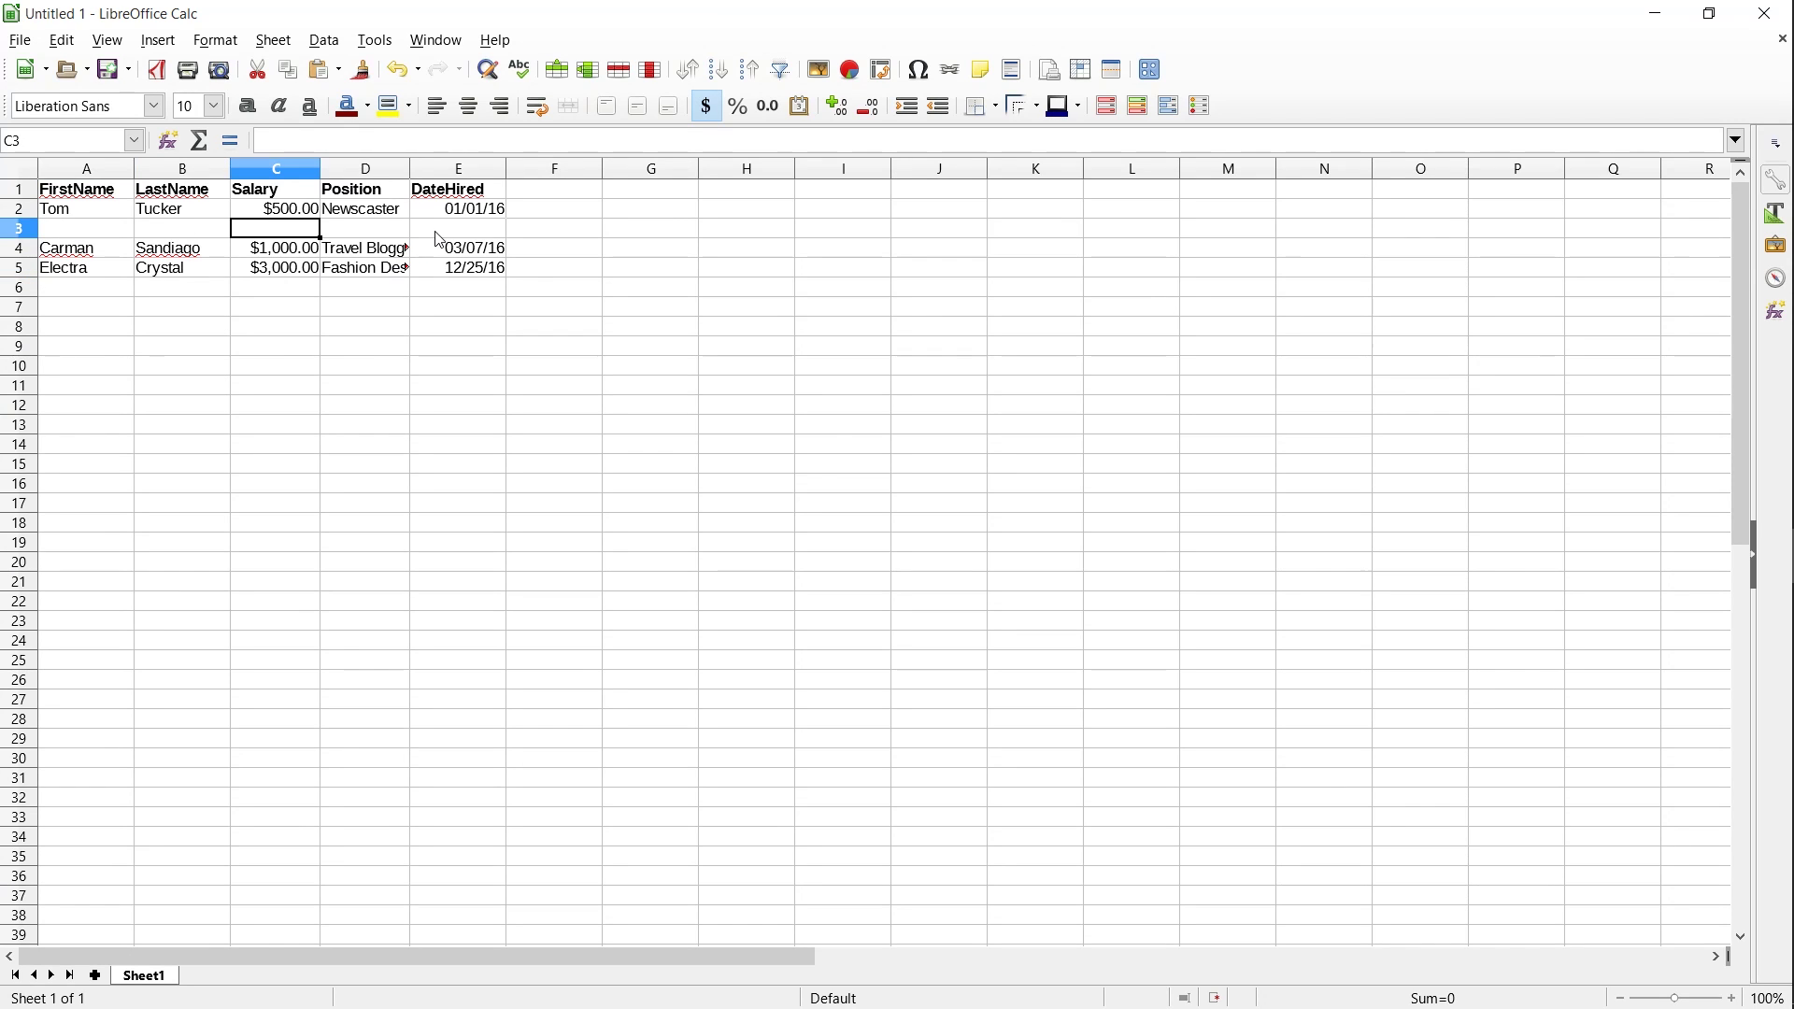
Step: Select all of column B, the LastName column
click(178, 216)
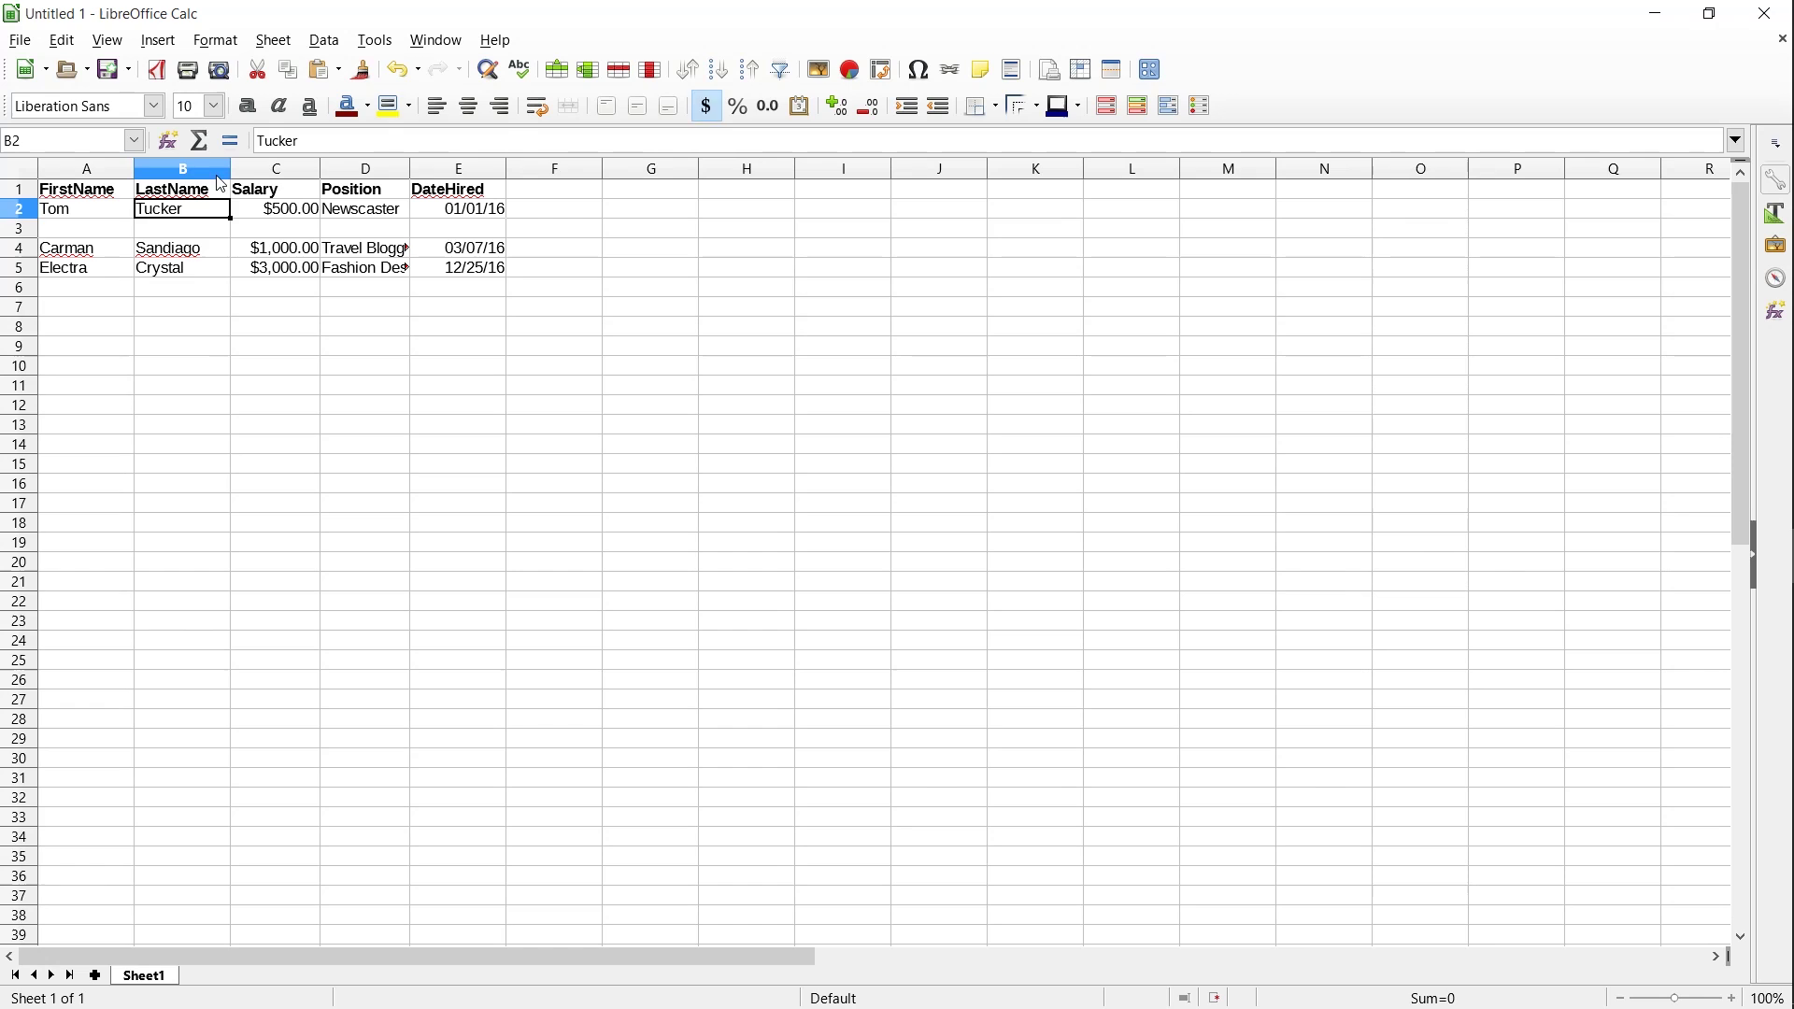
click(221, 174)
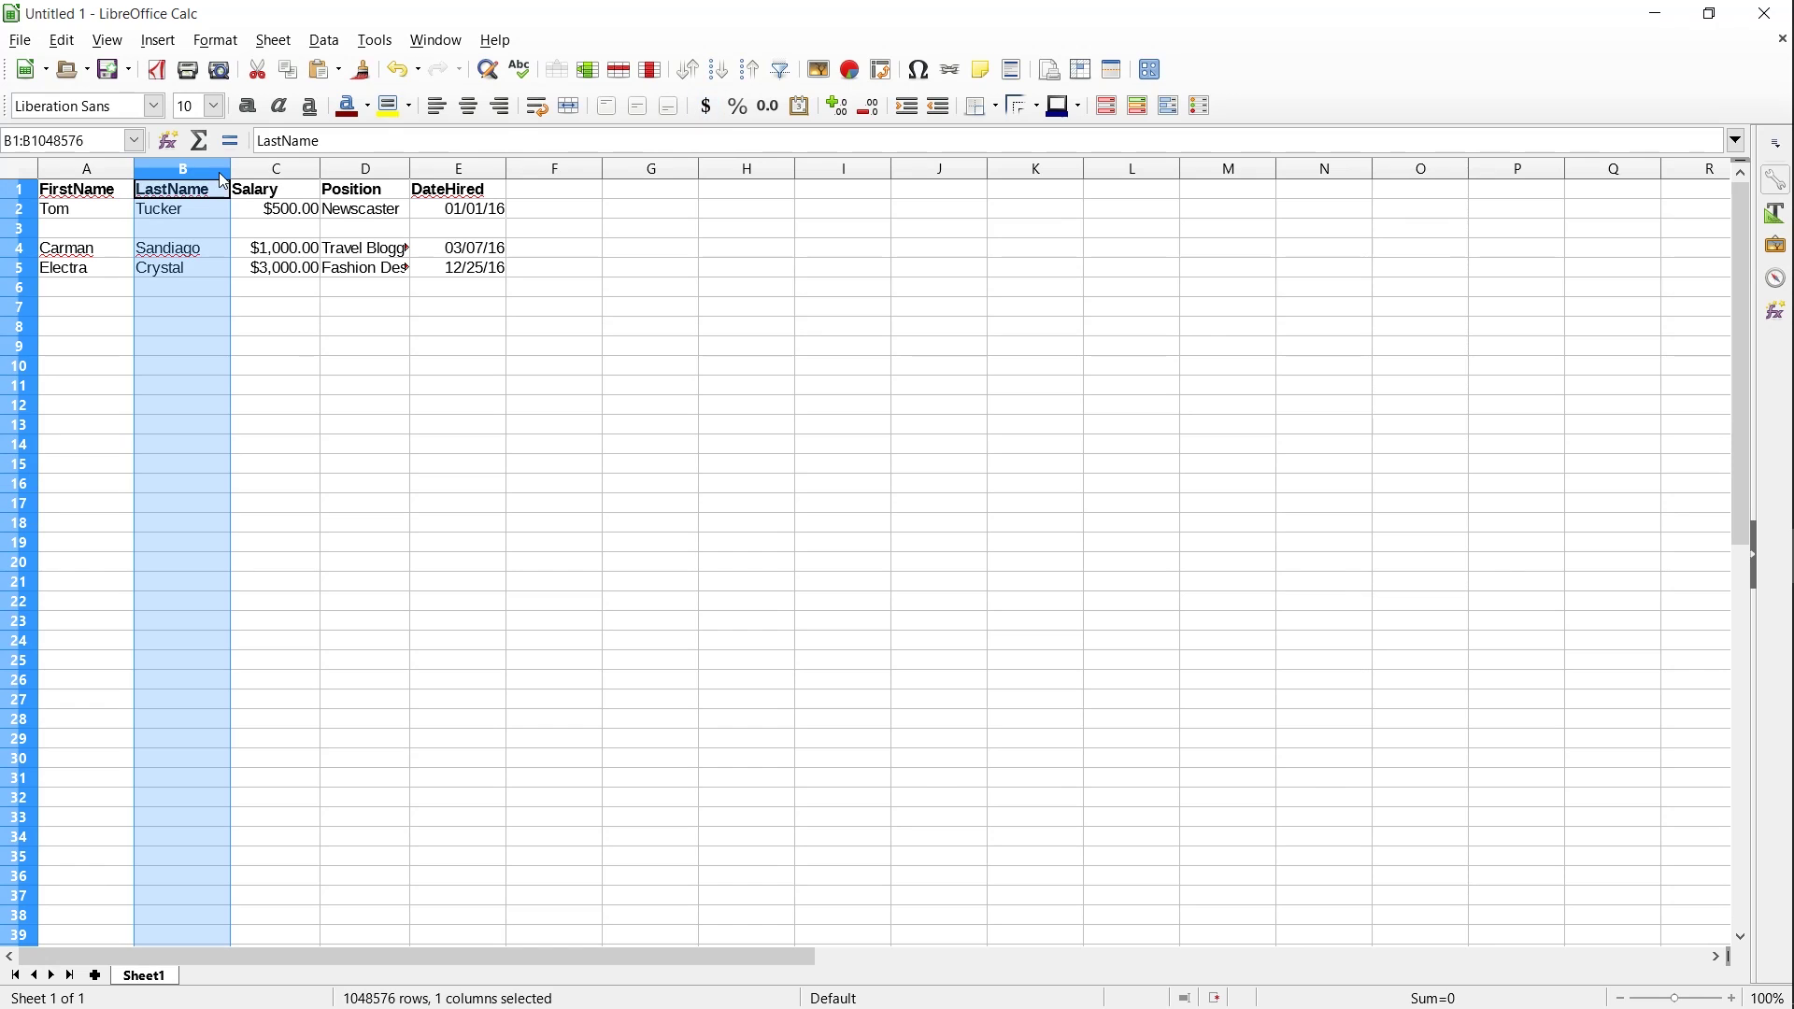
Step: Try a descending sort extended to the whole table, then select the range A2:E5
click(753, 70)
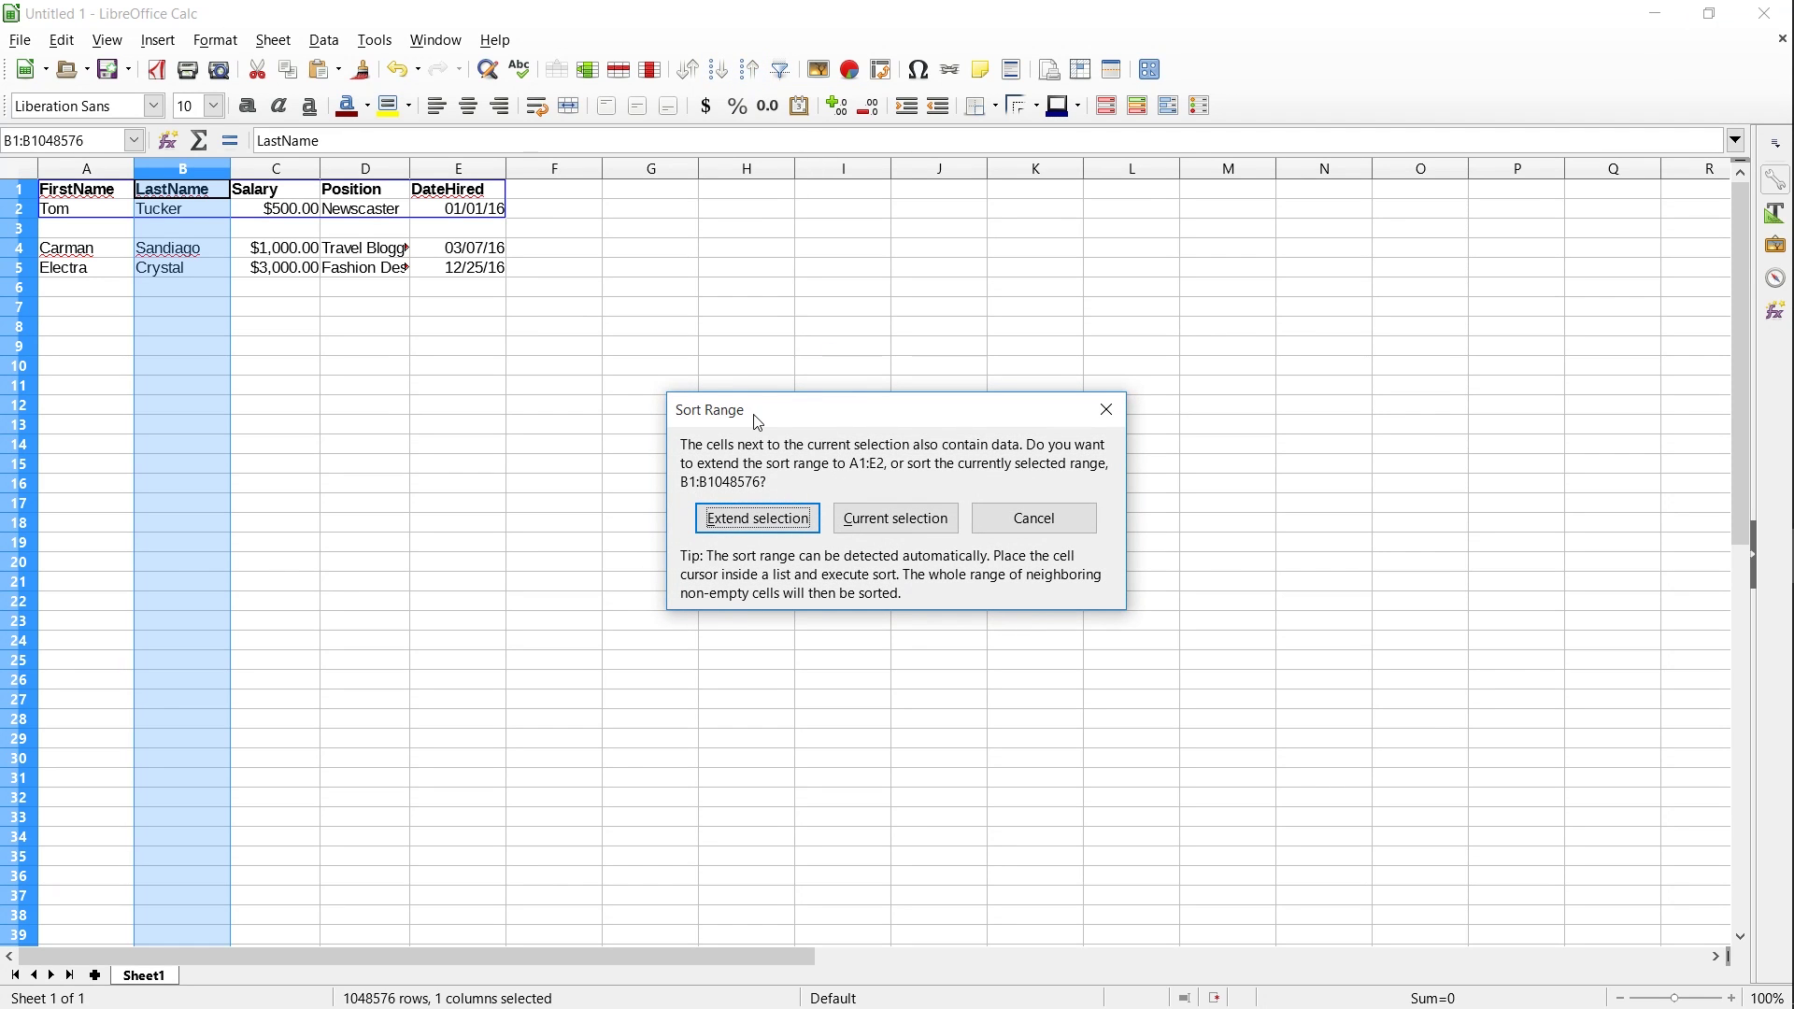
drag(759, 424, 760, 309)
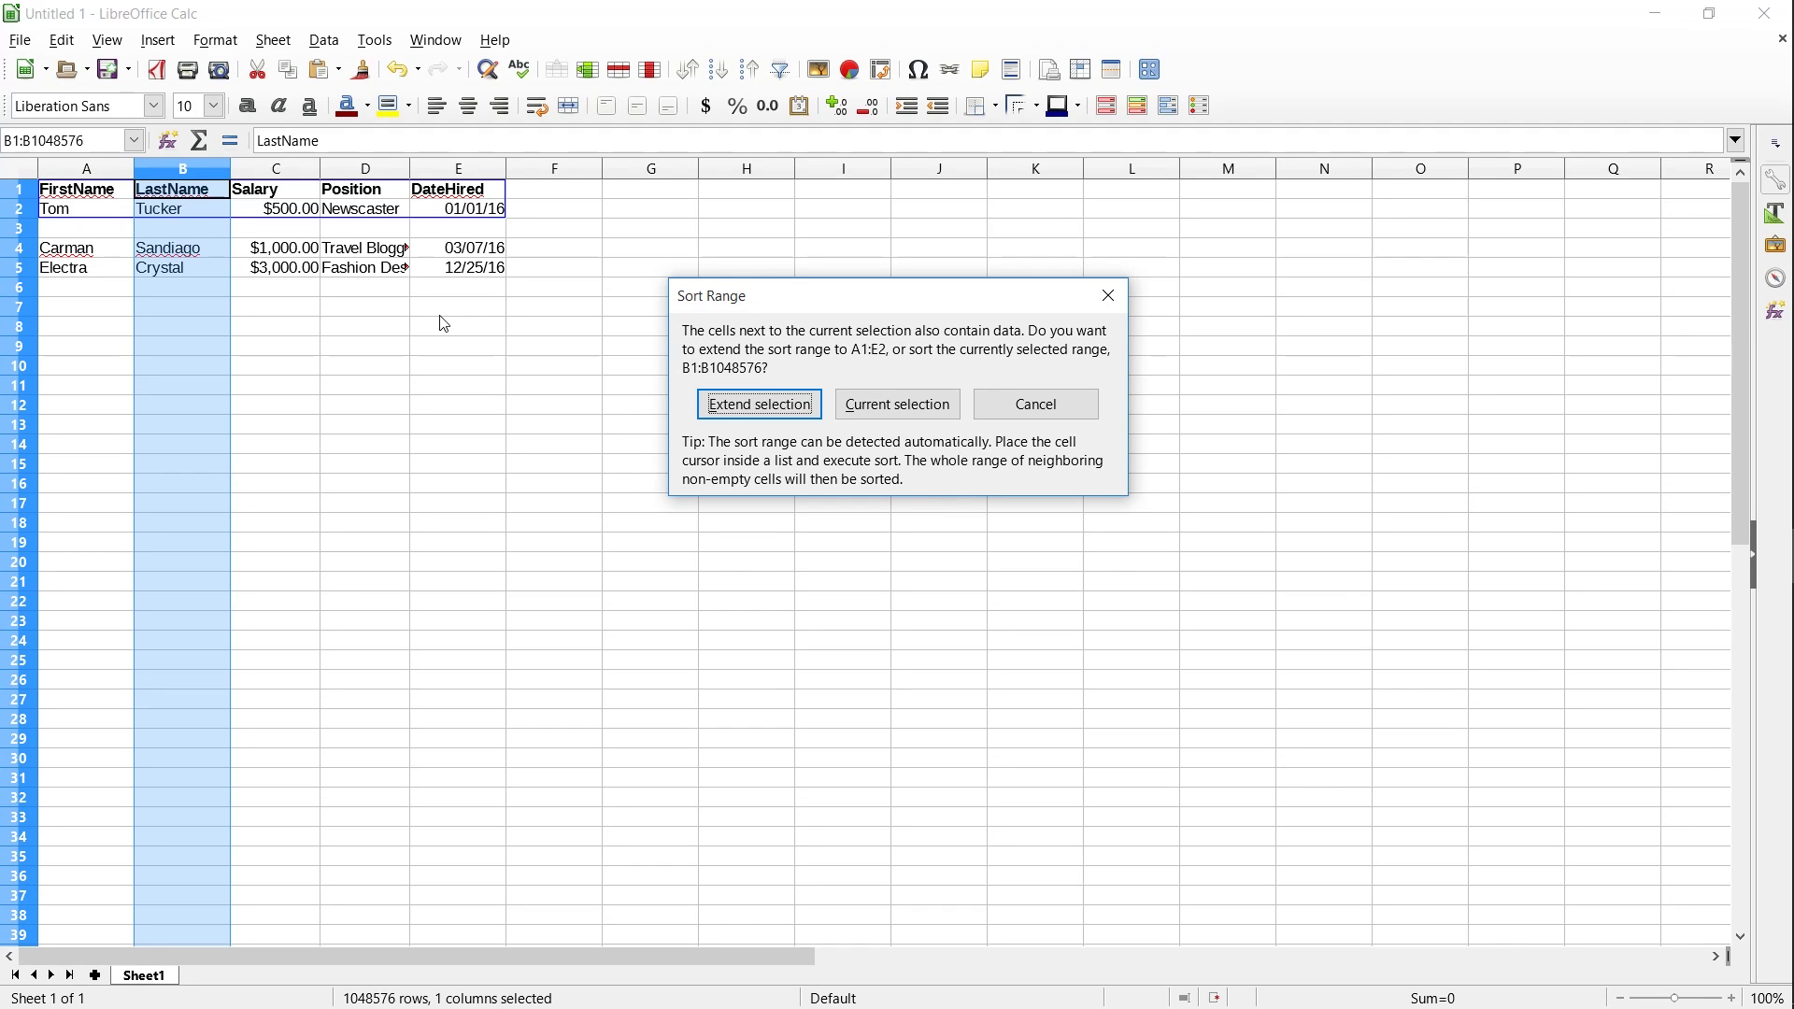
click(785, 409)
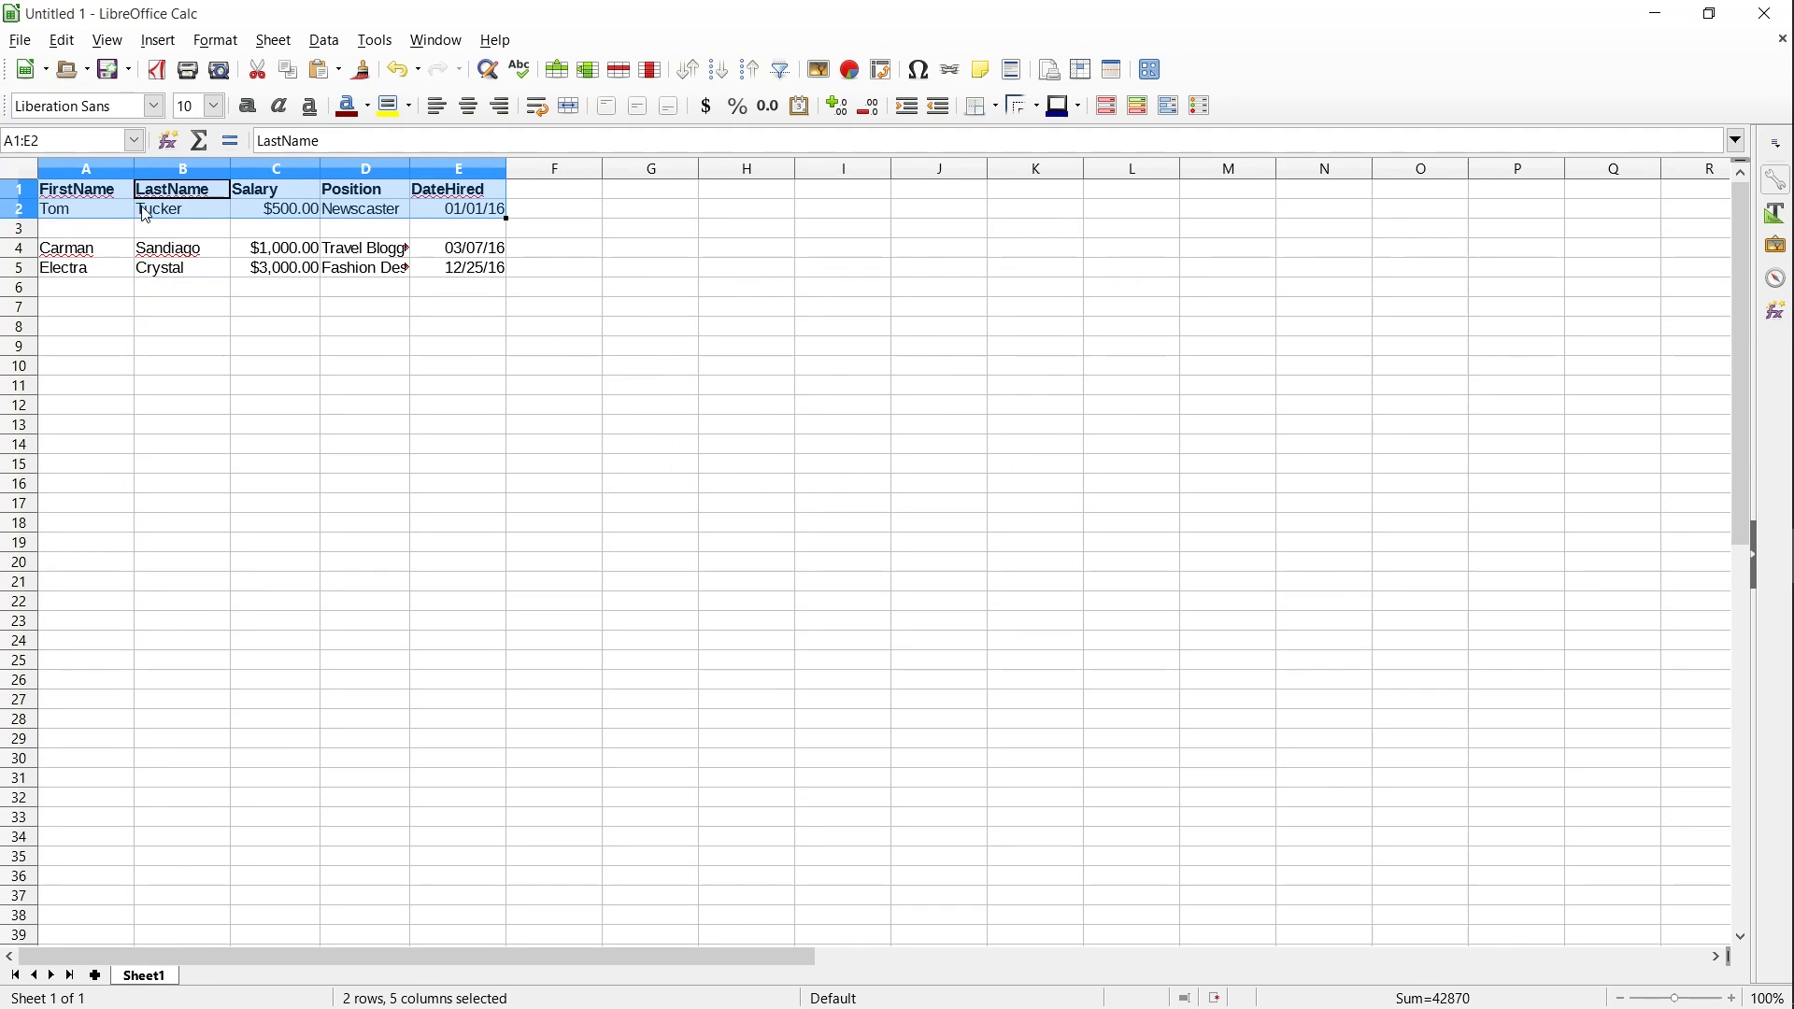
click(55, 218)
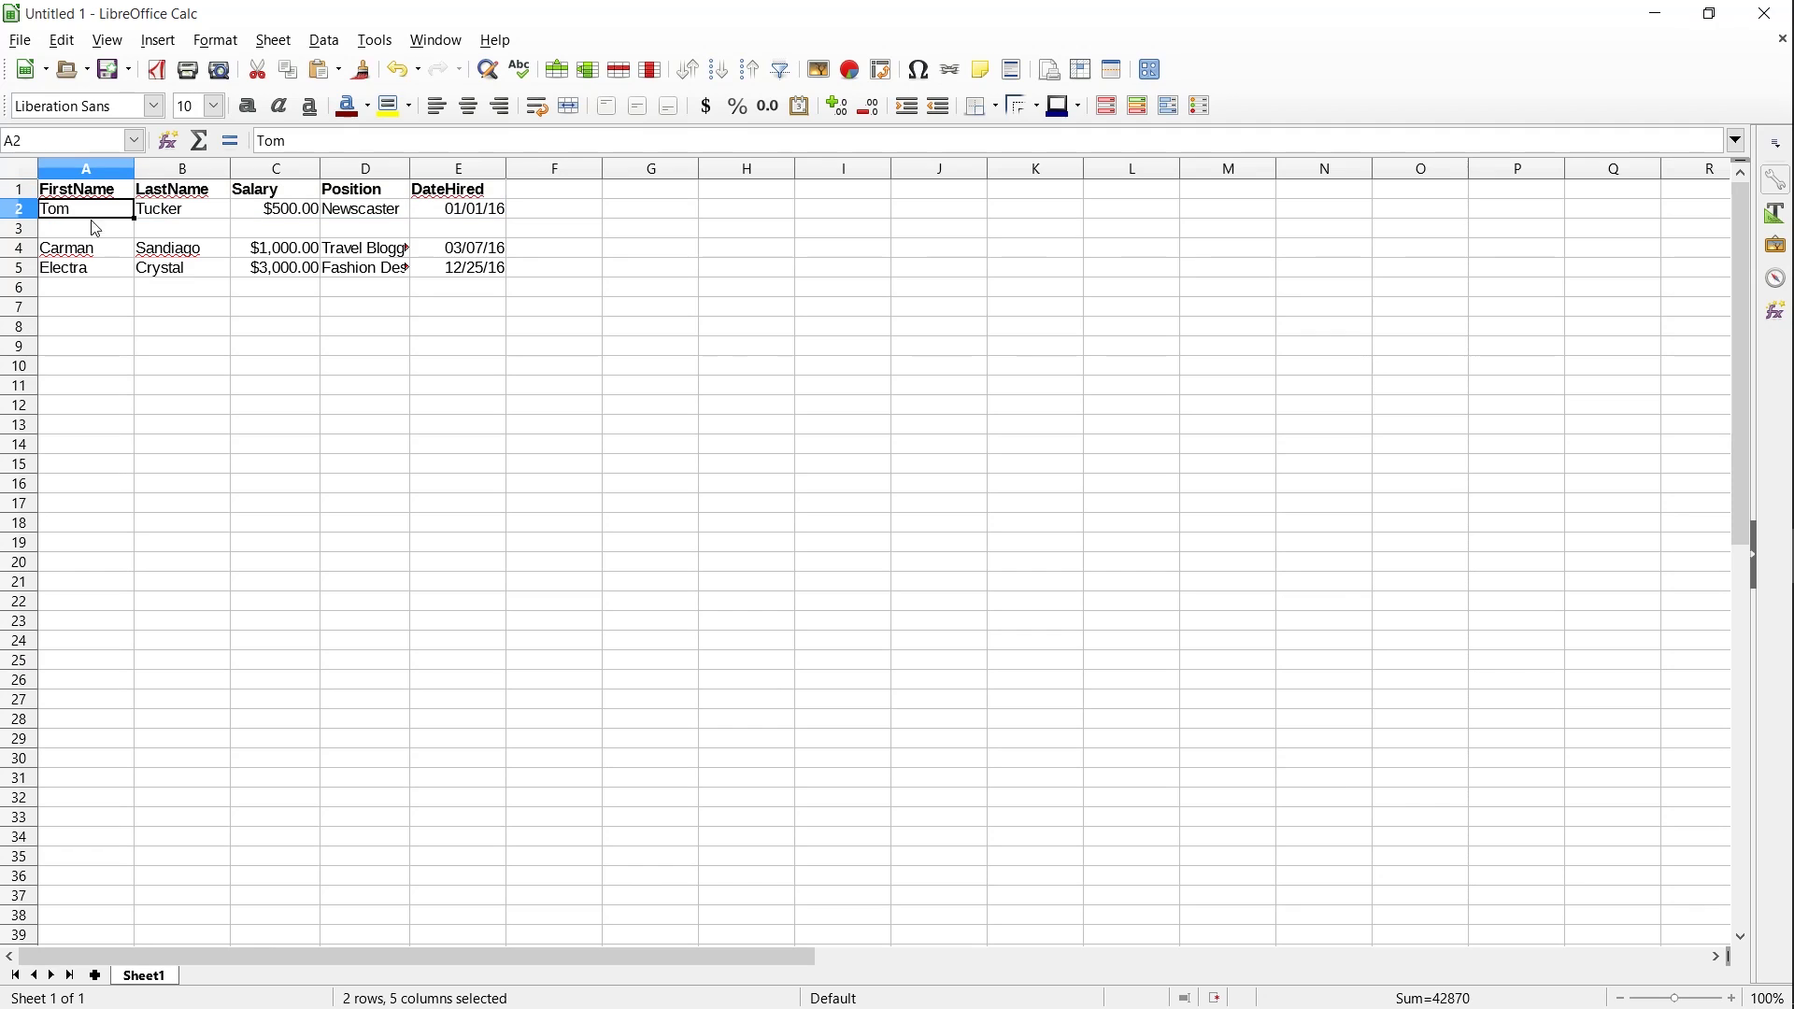
shift+click(493, 274)
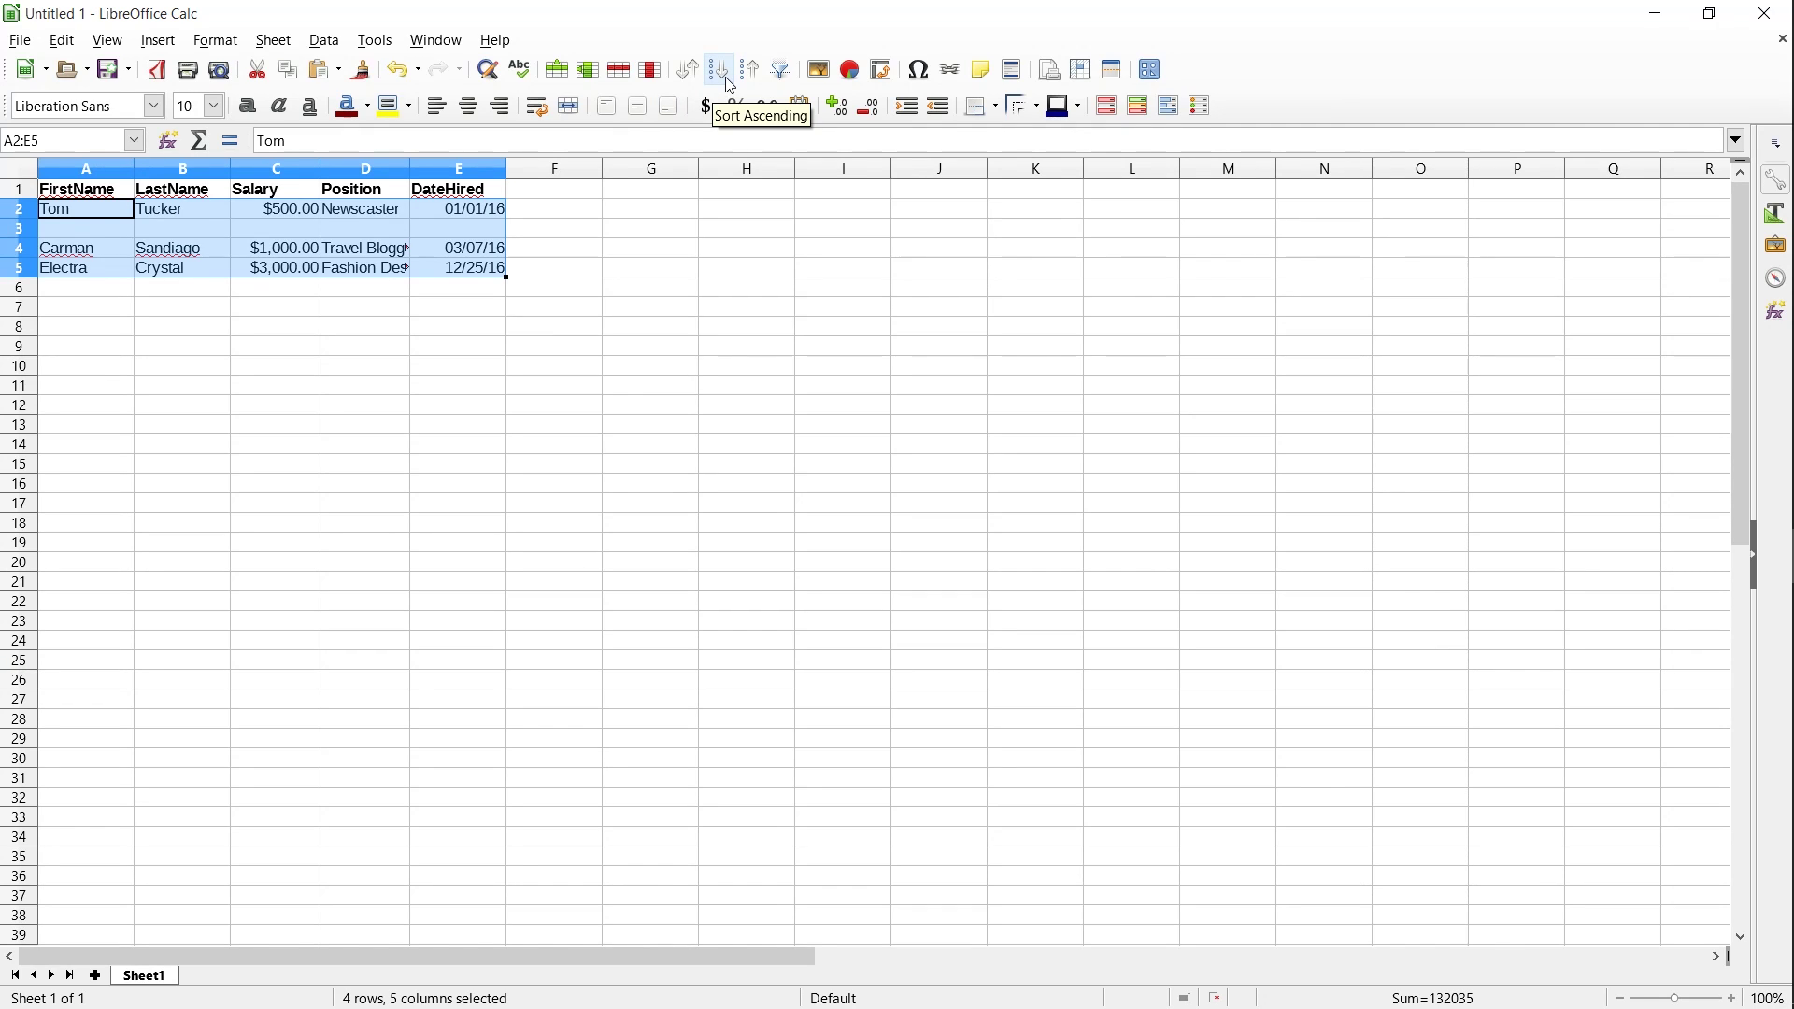
Step: Sort the selected rows by Column B (LastName), ascending, in the Sort dialog
click(730, 85)
shift+click(450, 250)
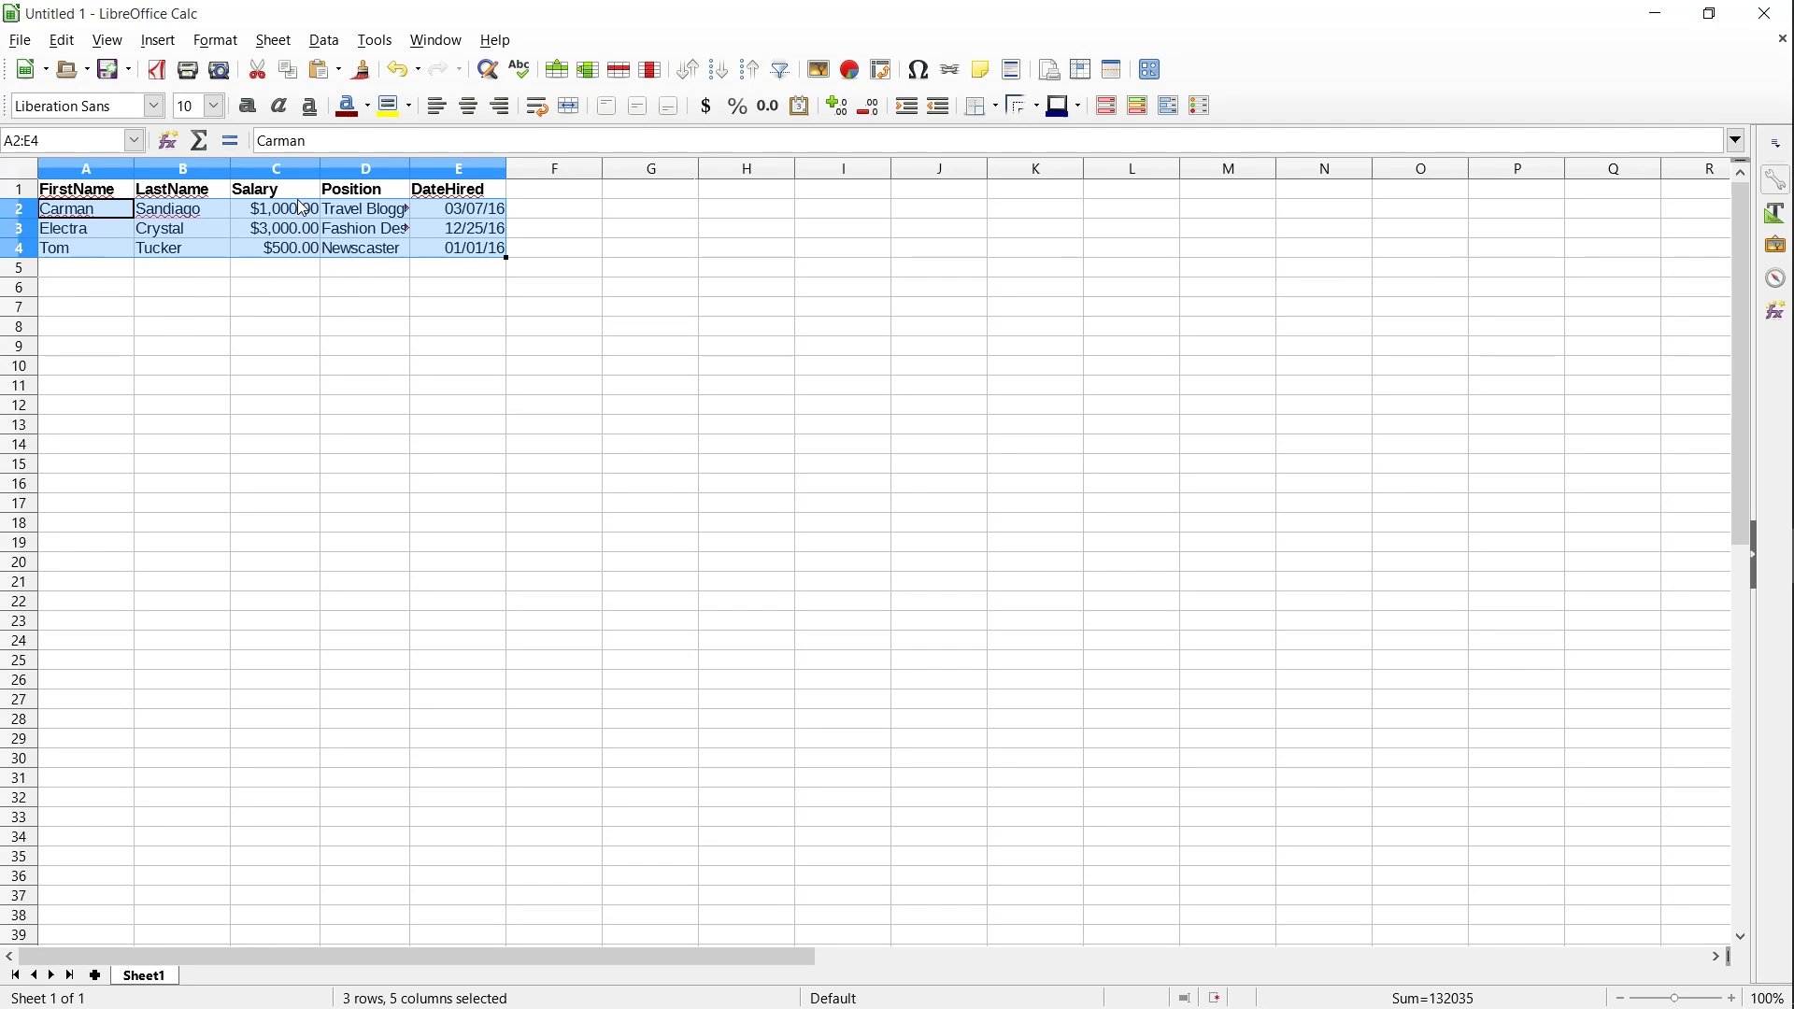
click(692, 71)
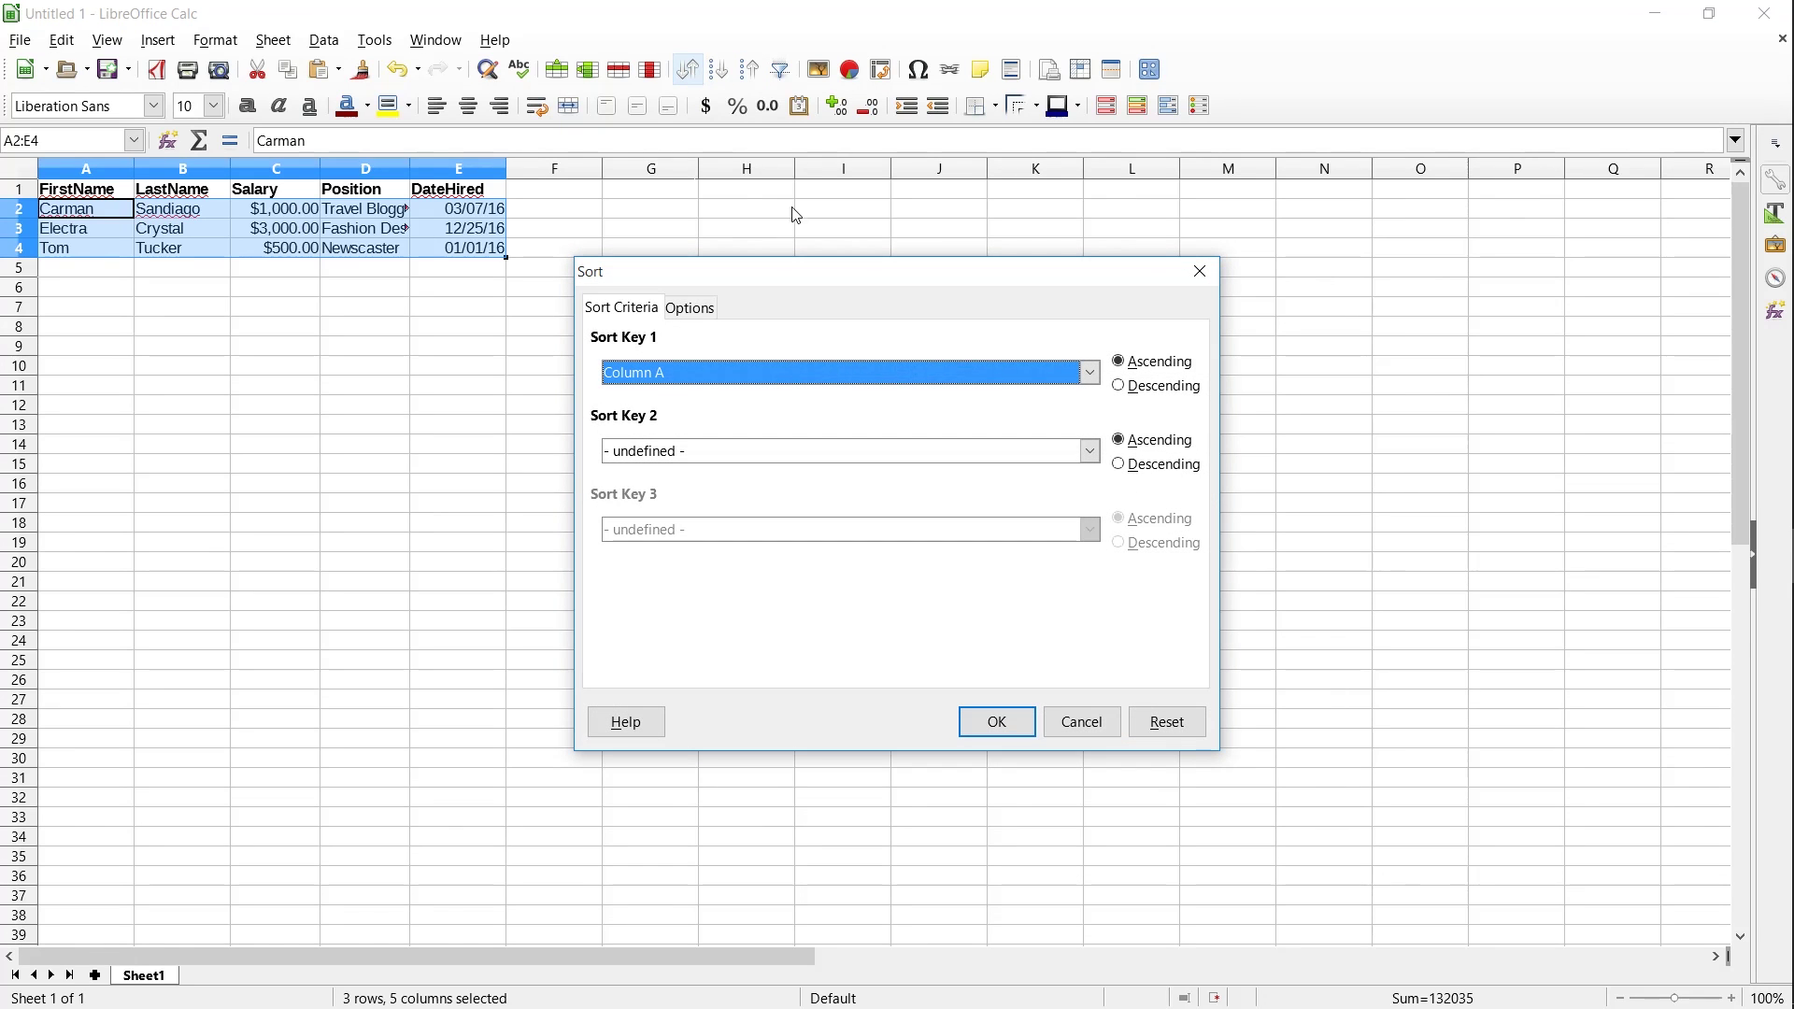
click(803, 372)
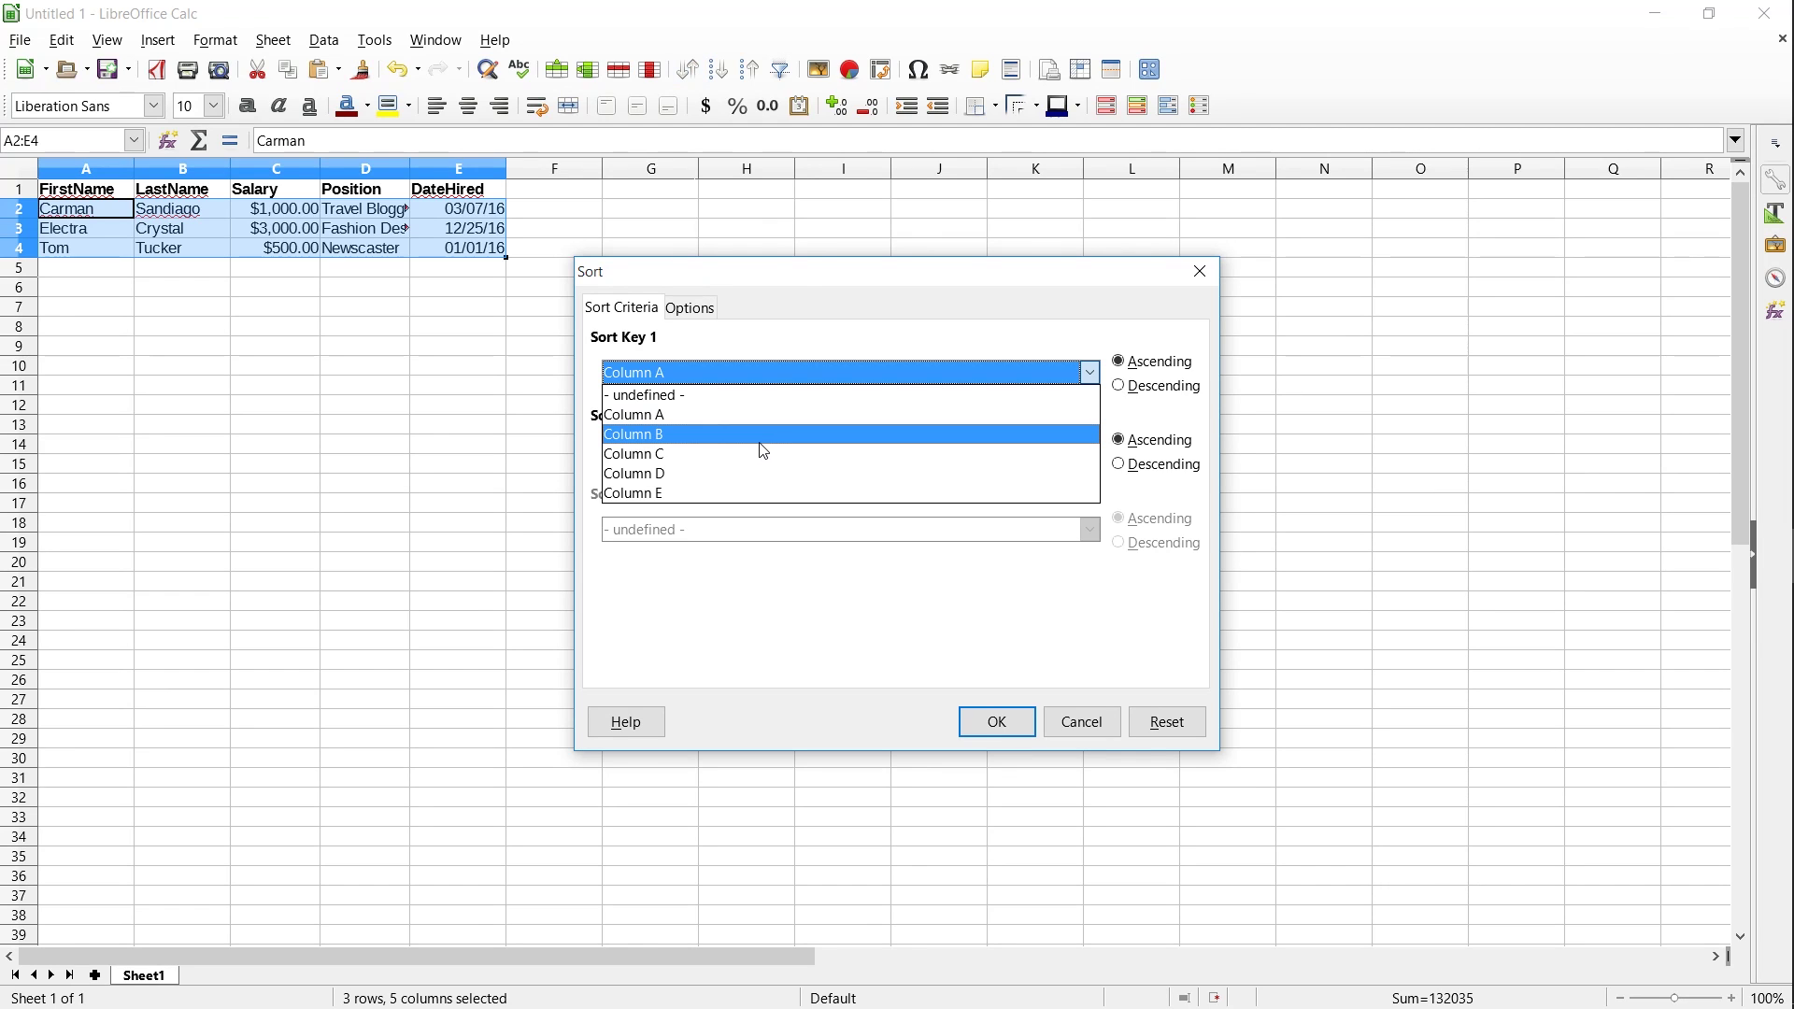
click(773, 437)
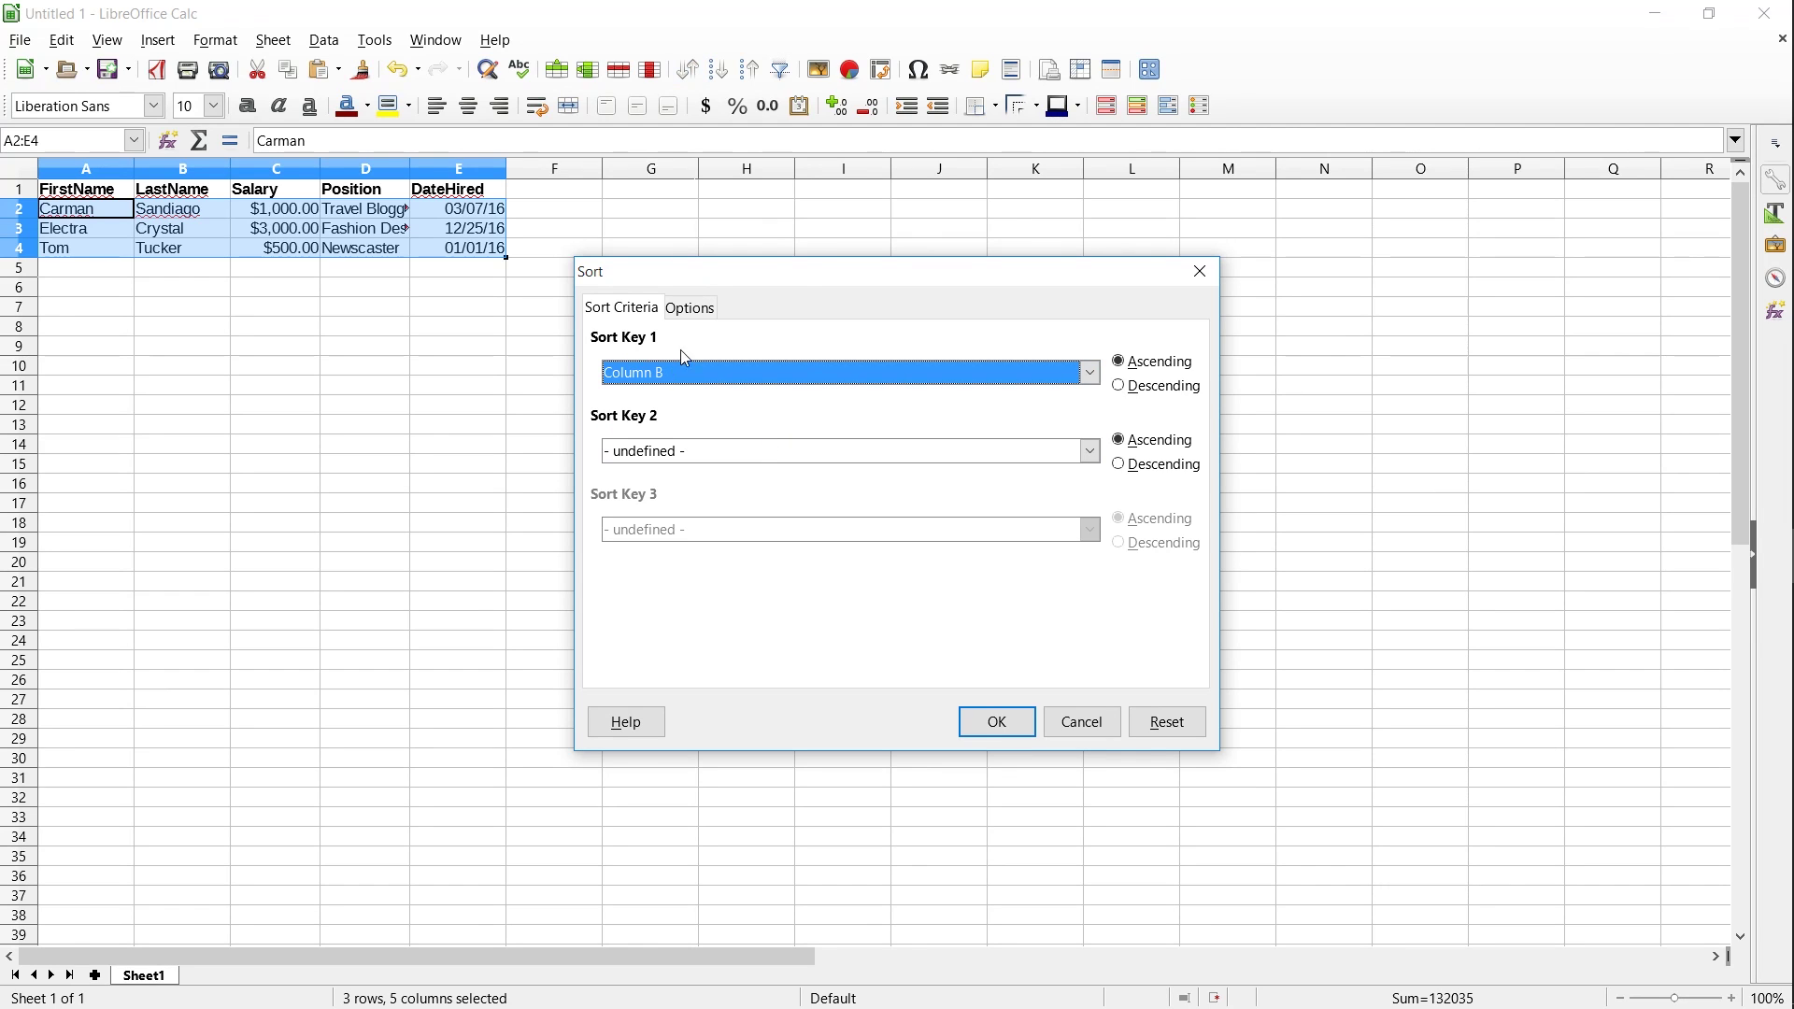
click(998, 724)
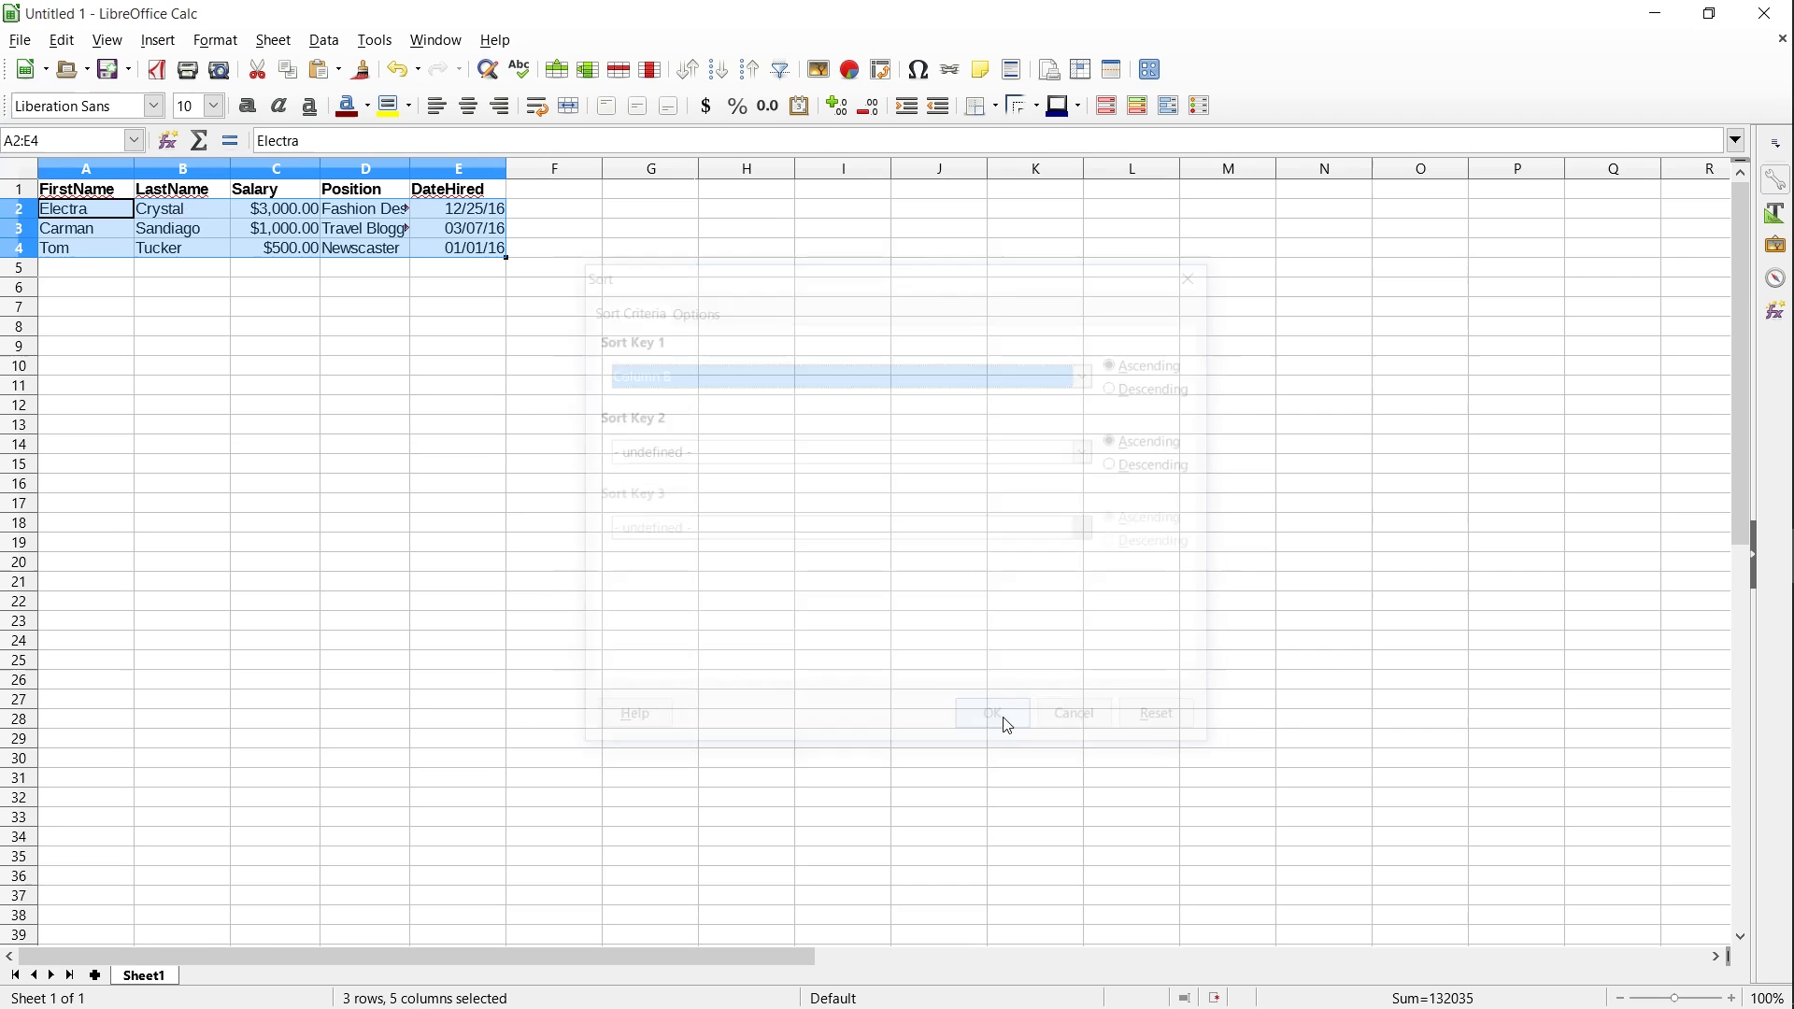
Step: Check that the last names read Crystal, Sandiago and Tucker in B2–B4
click(180, 211)
click(161, 233)
click(171, 215)
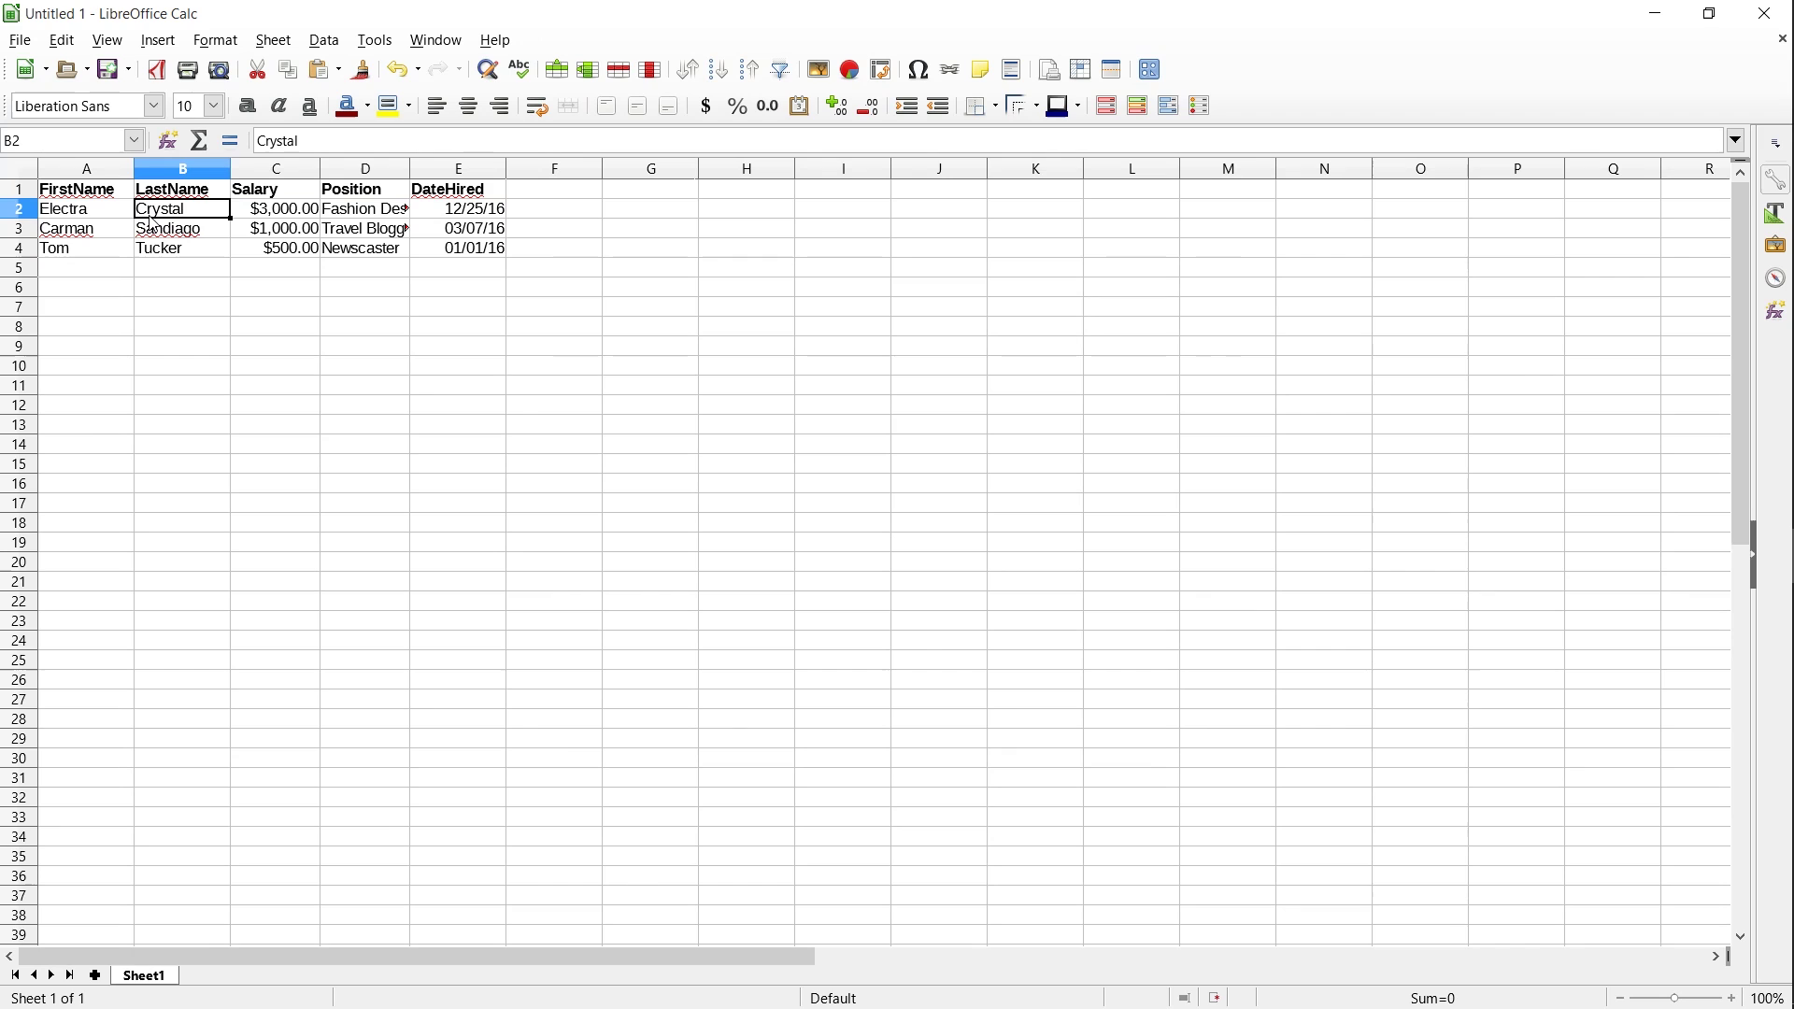
click(166, 233)
click(157, 251)
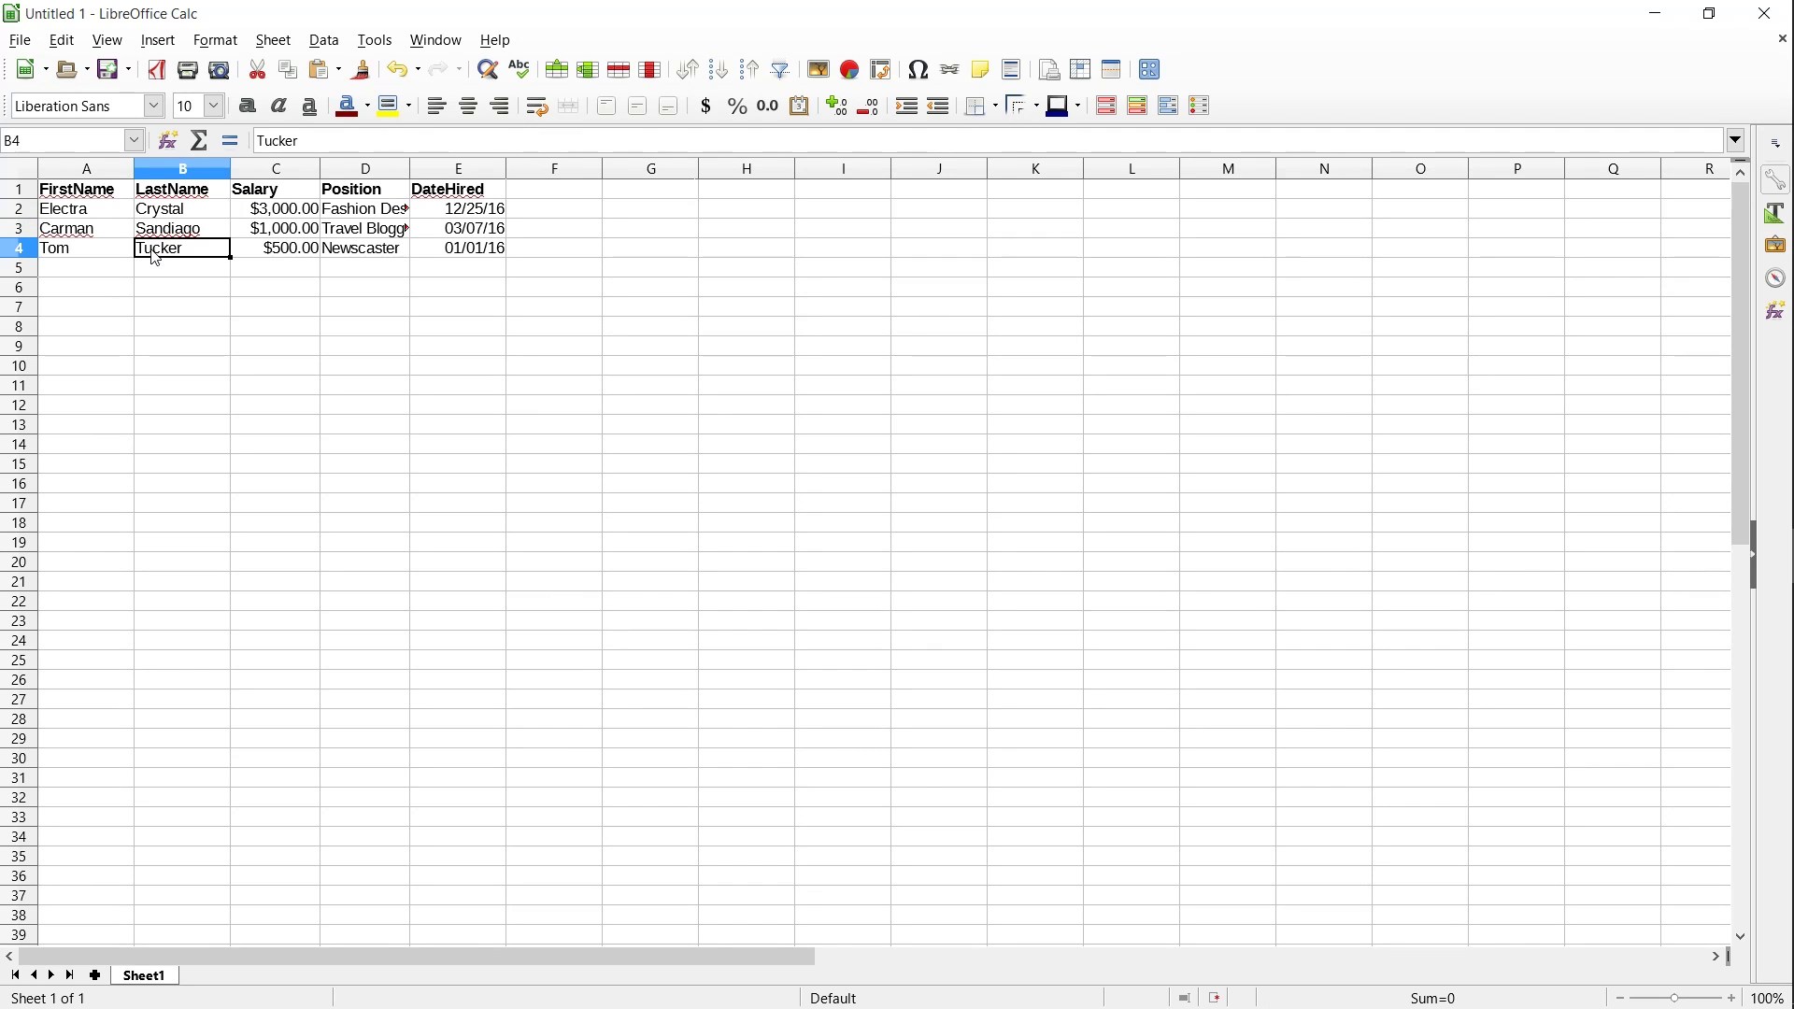
Step: Select A2:E4 and sort it by Column E (DateHired), ascending
click(453, 250)
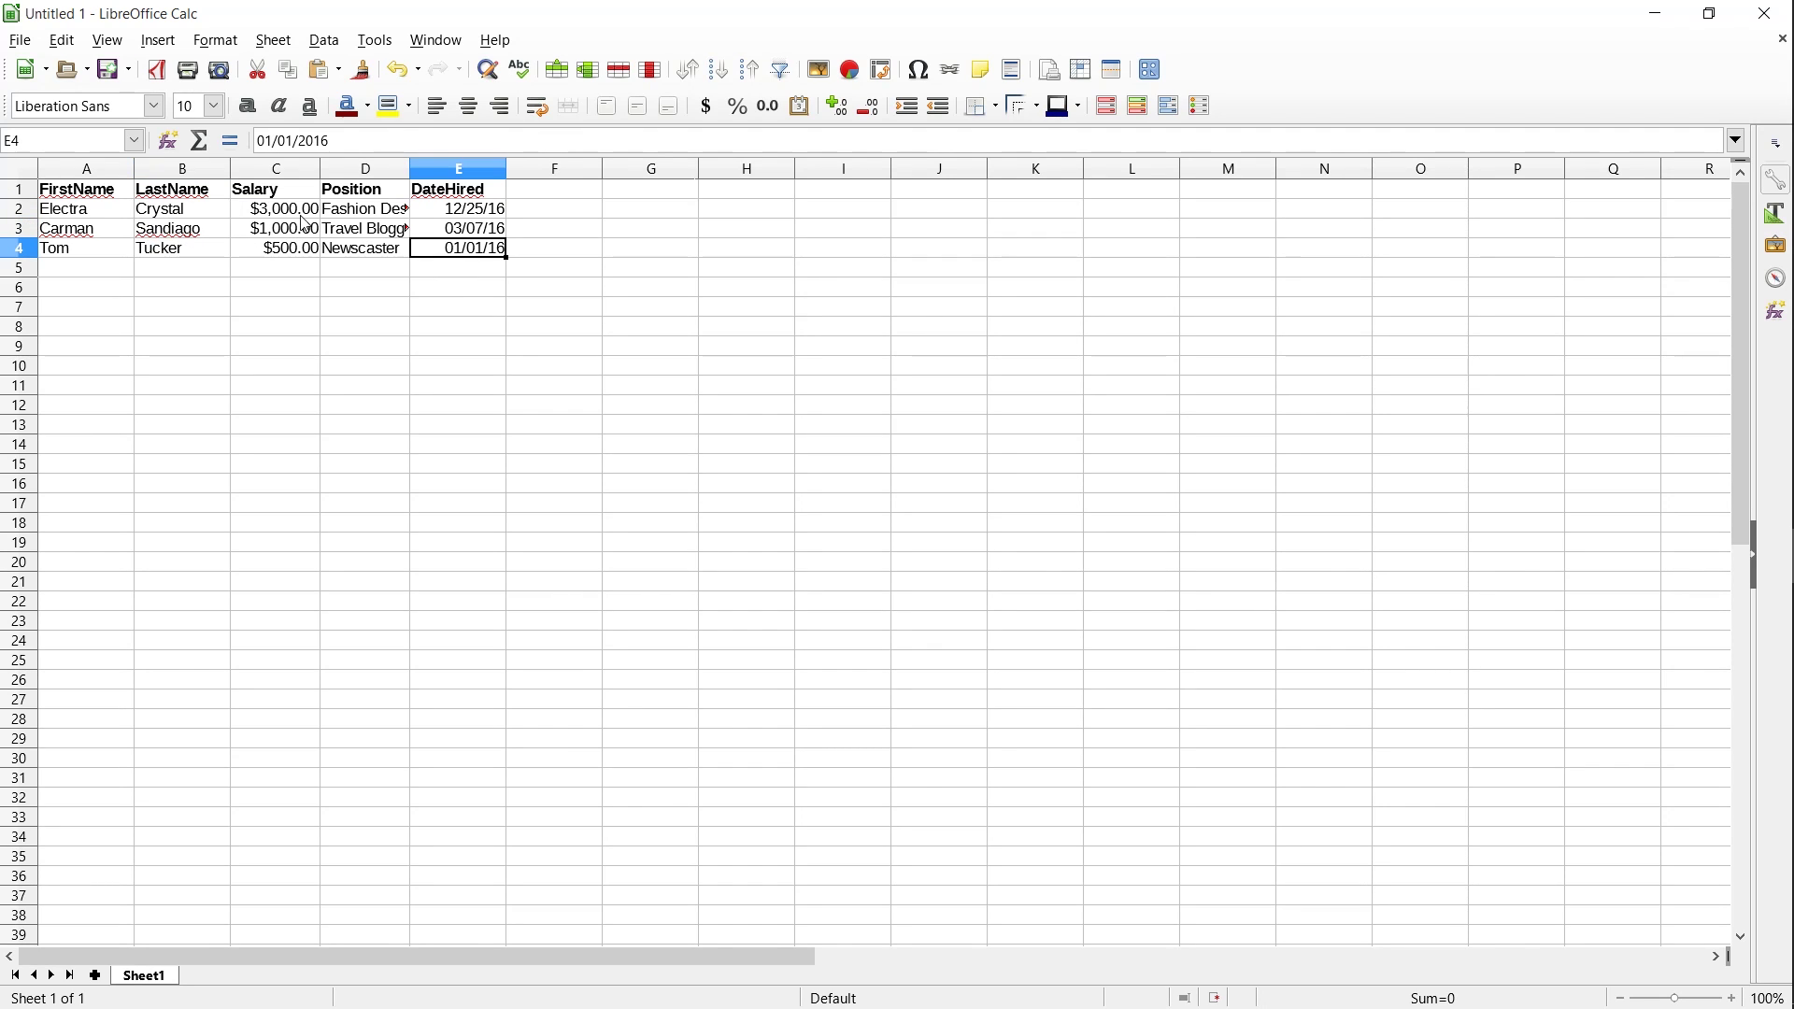
shift+click(96, 211)
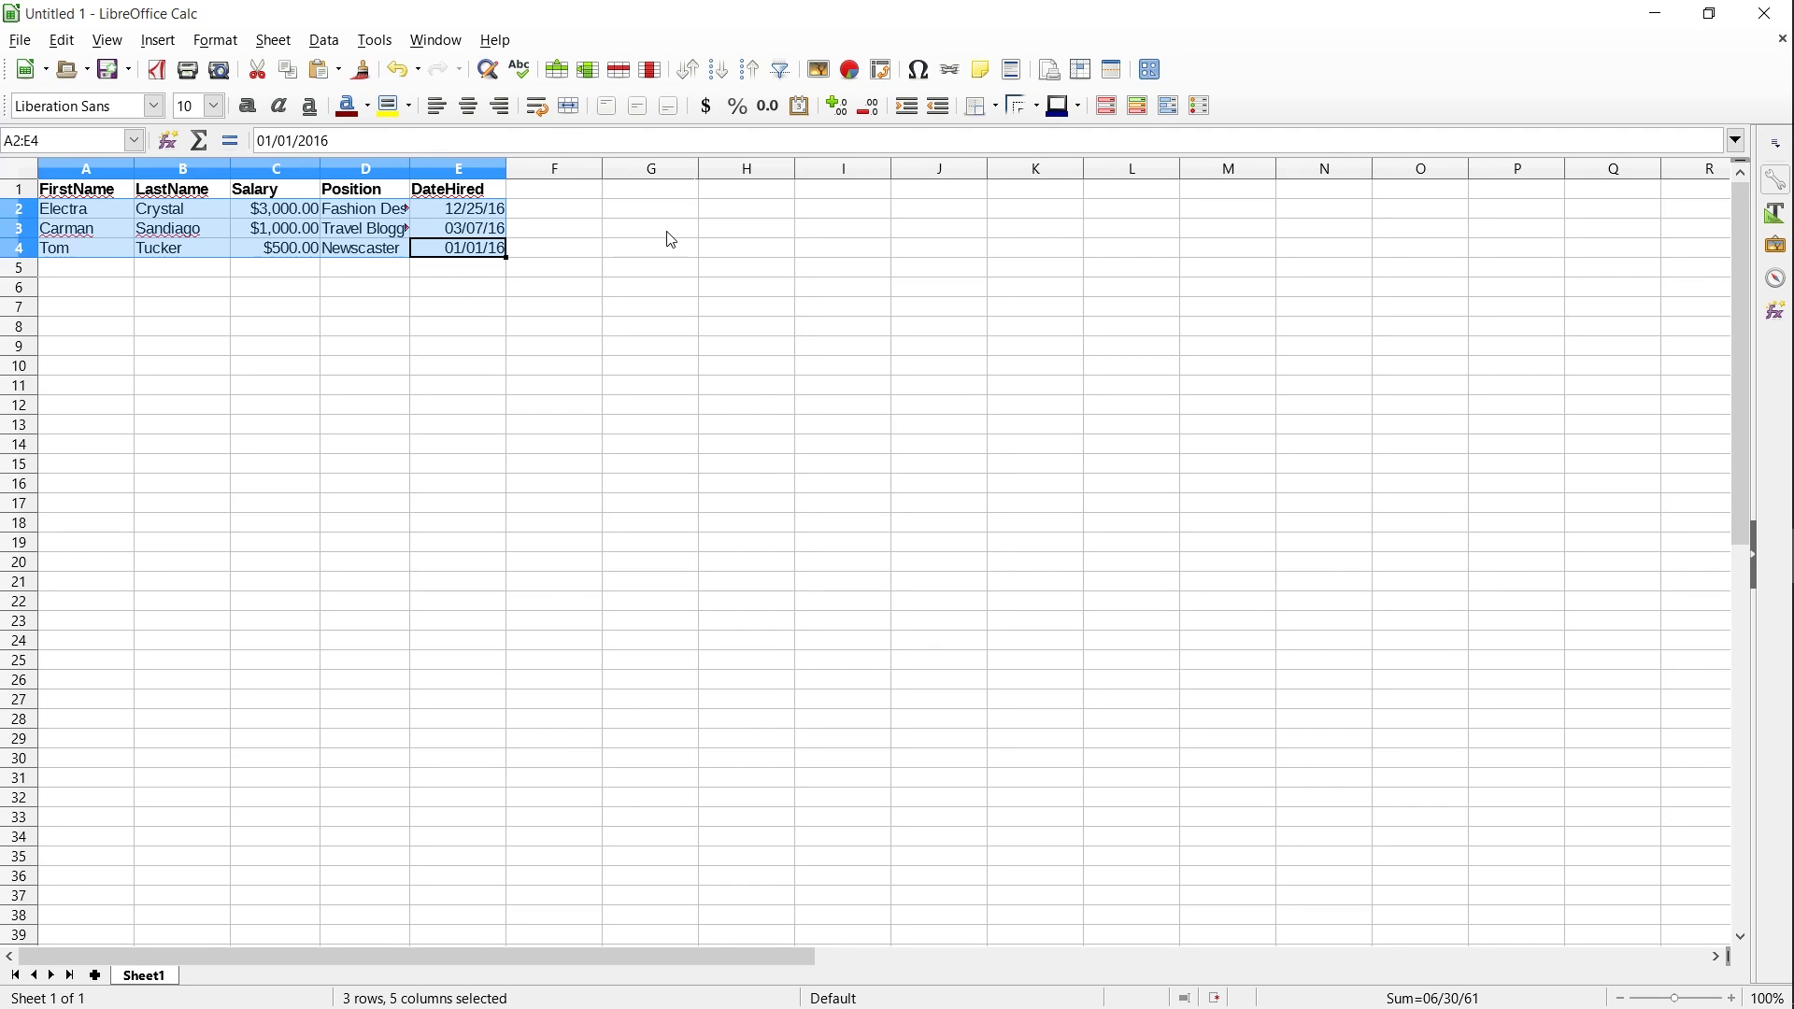
click(688, 71)
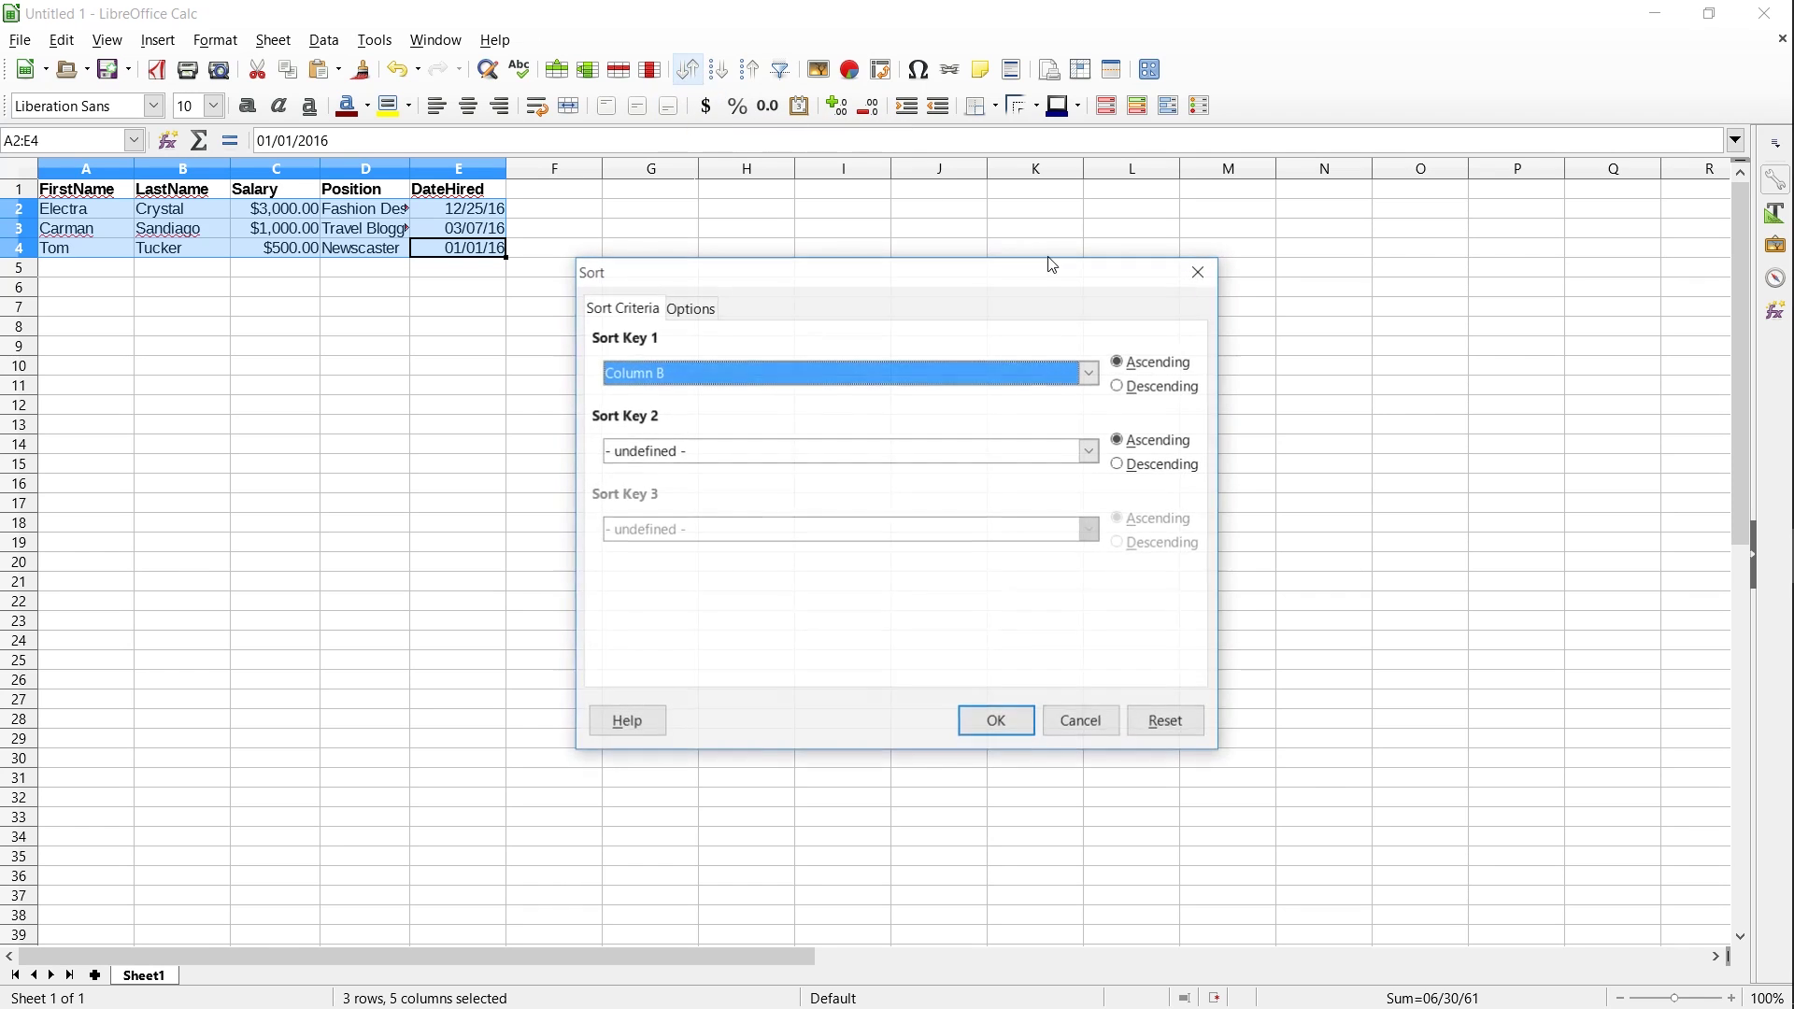
click(949, 377)
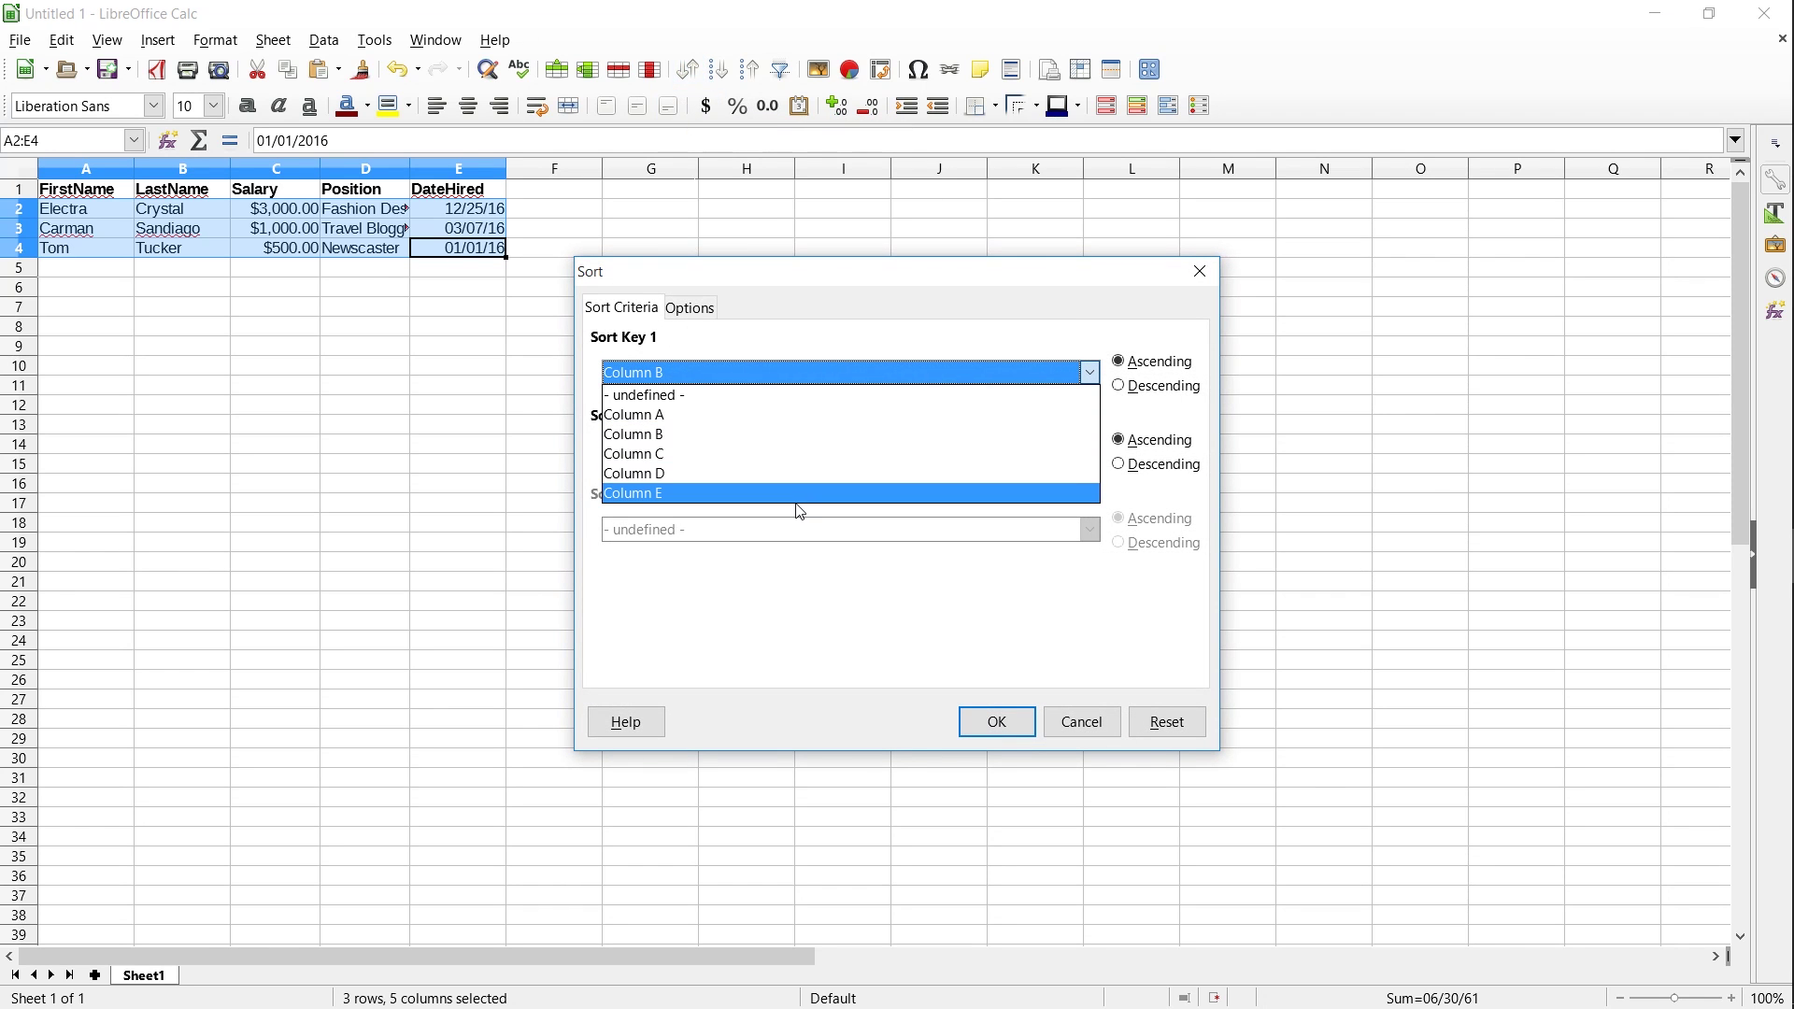
click(889, 497)
click(1017, 732)
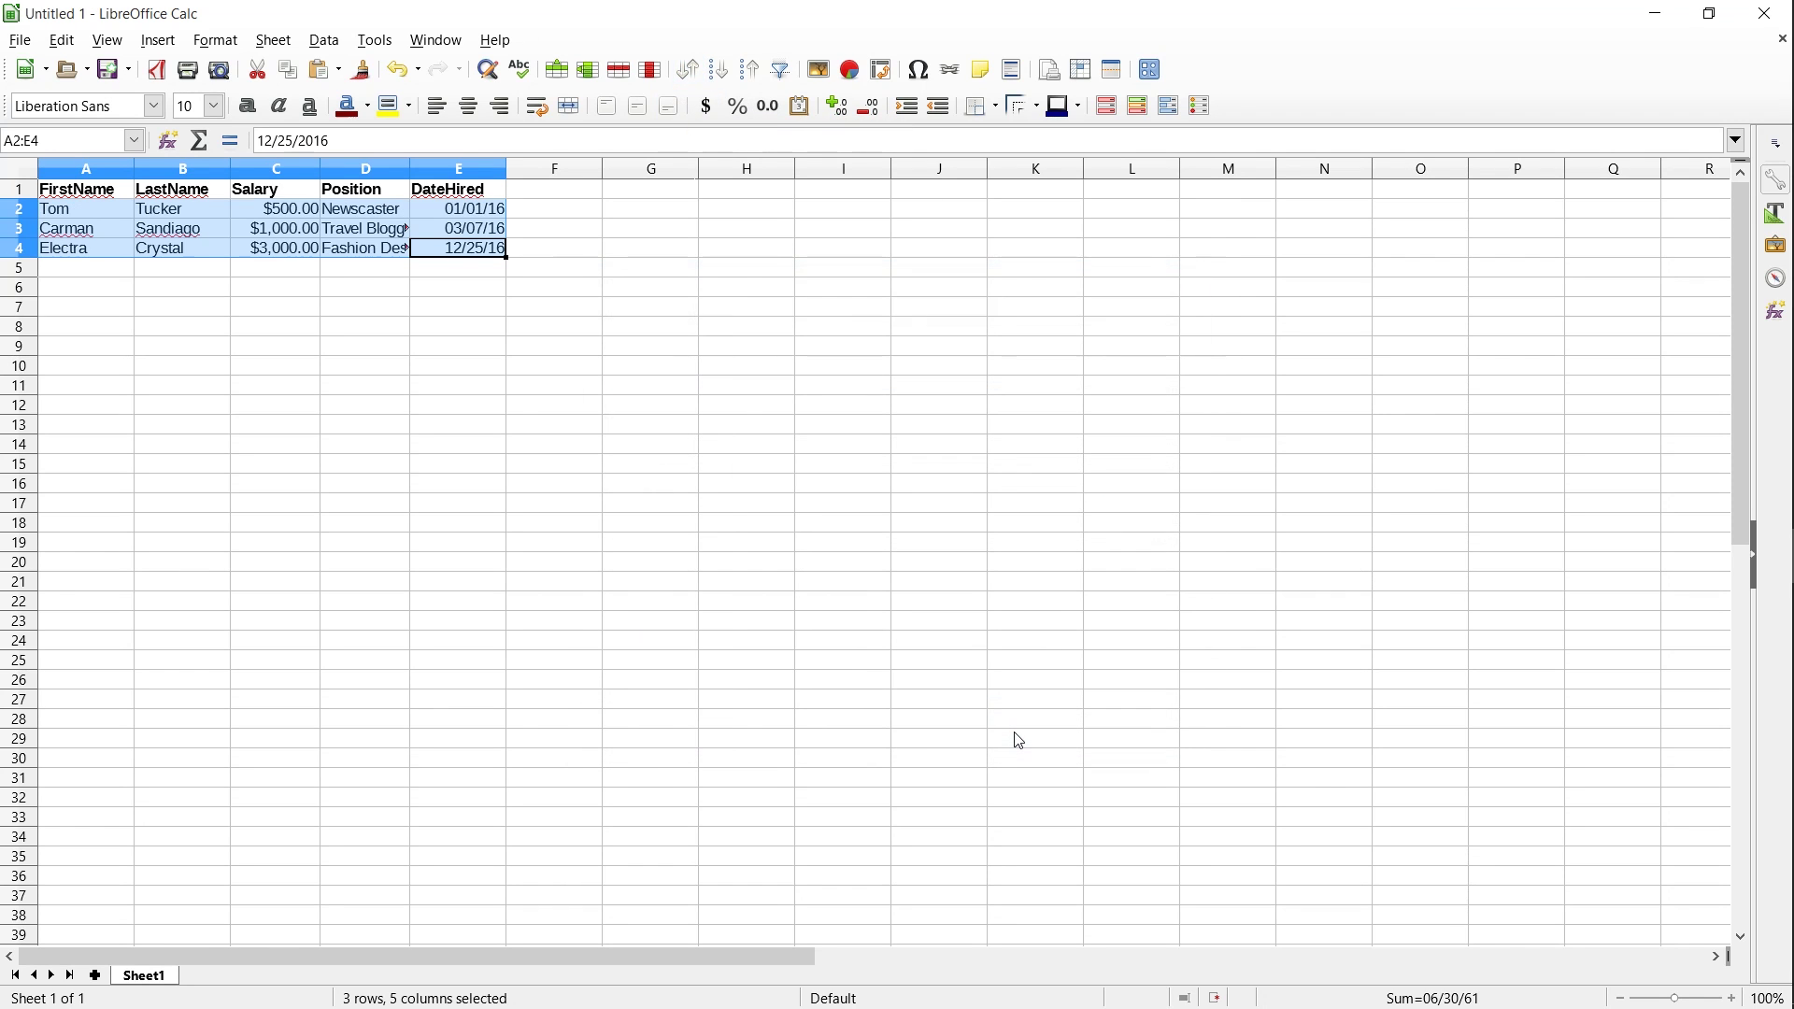
Step: Check the hire dates 01/01/16, 03/07/16 and 12/25/16 in E2–E4
click(440, 216)
click(440, 233)
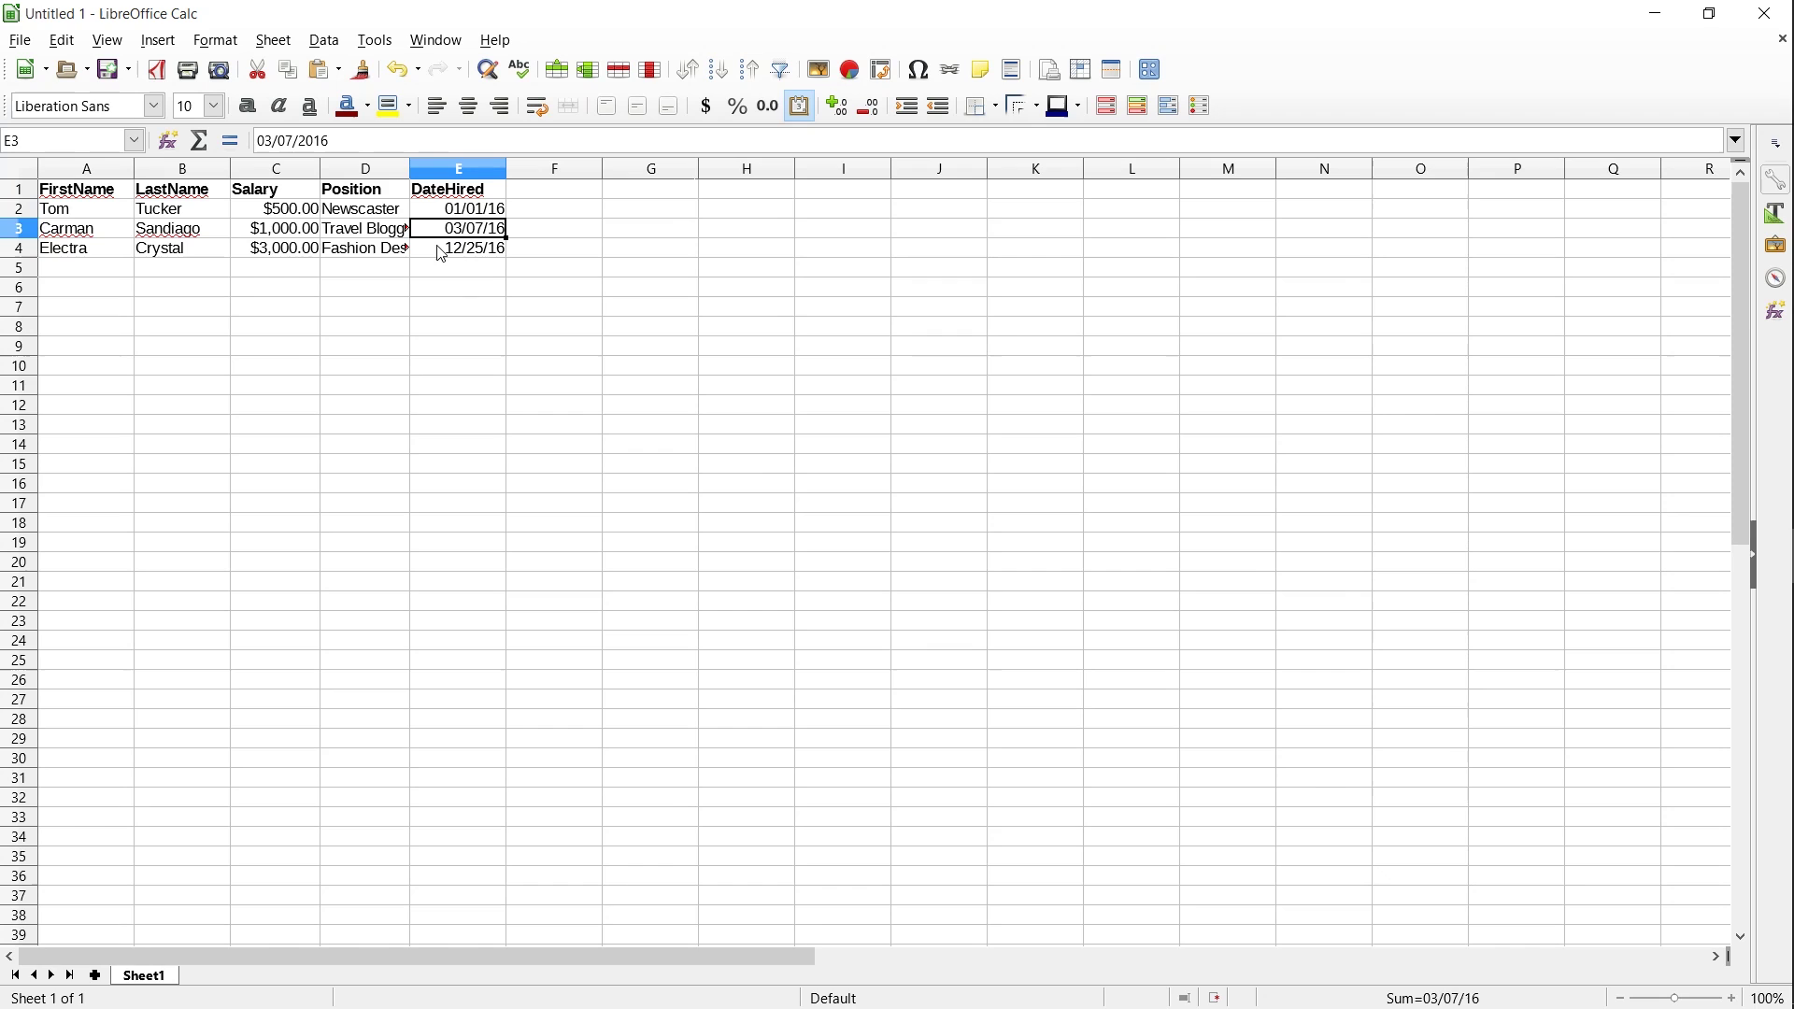
click(445, 252)
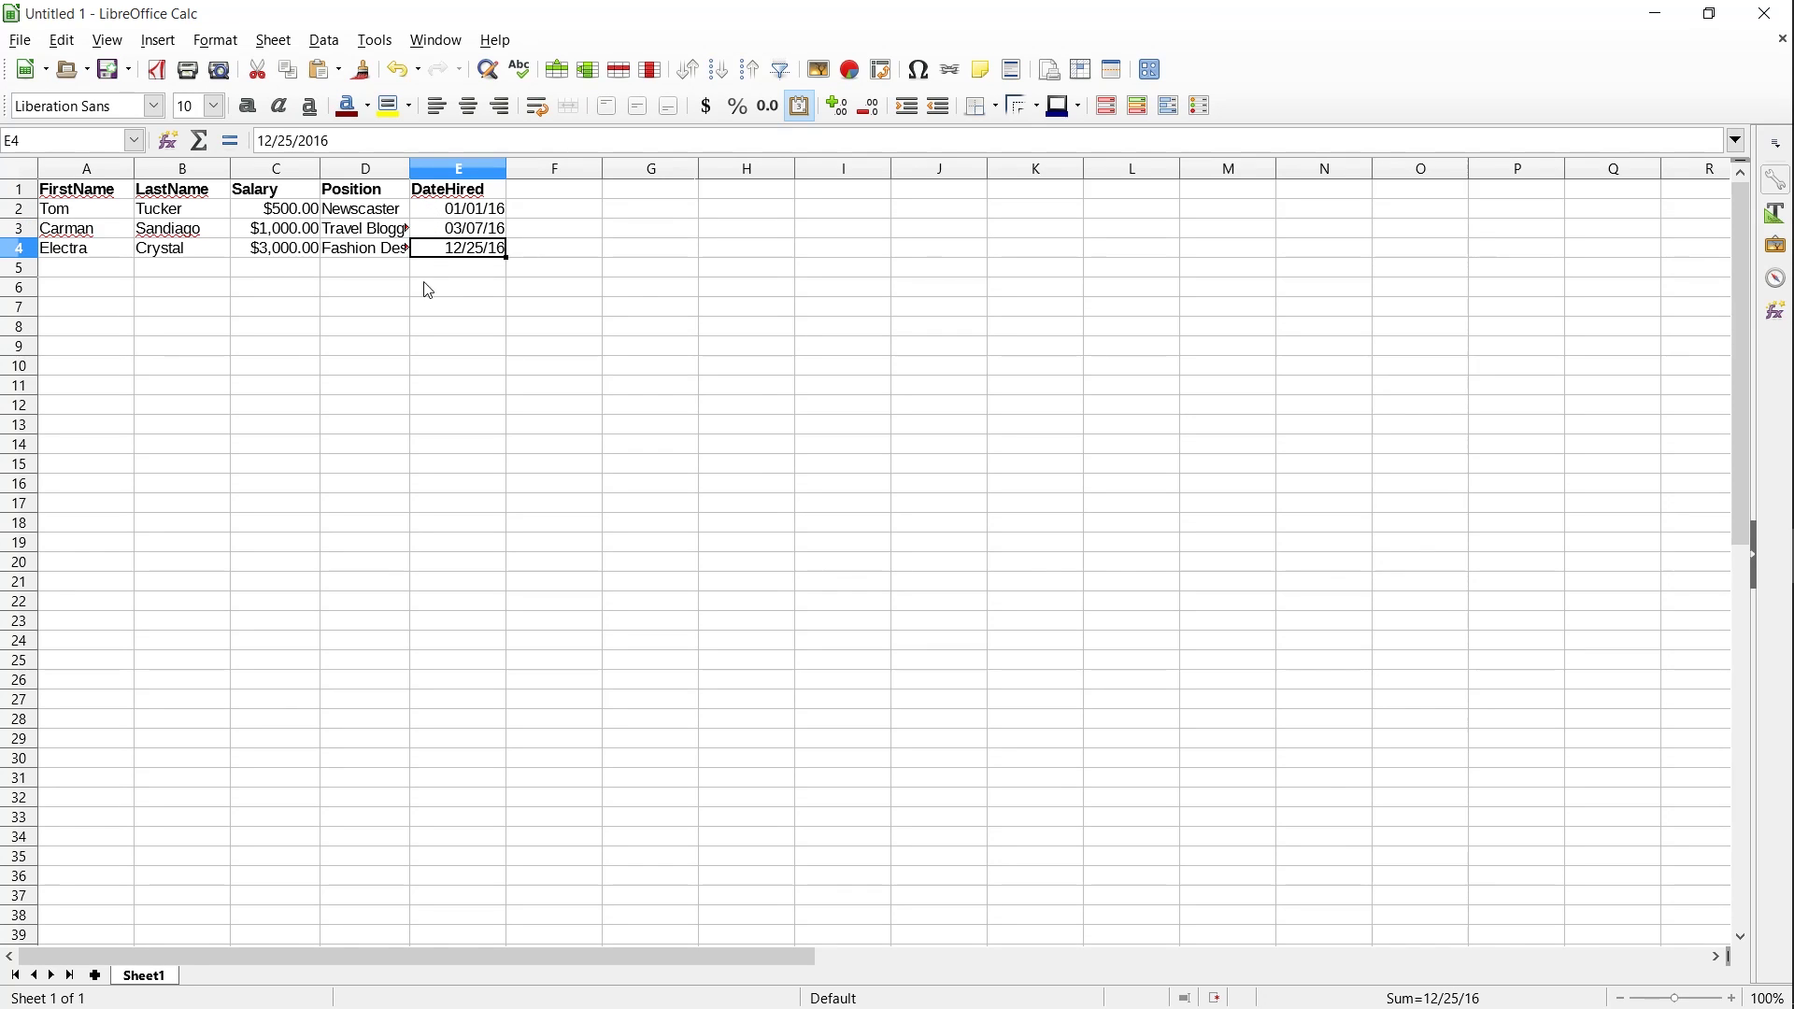
click(443, 215)
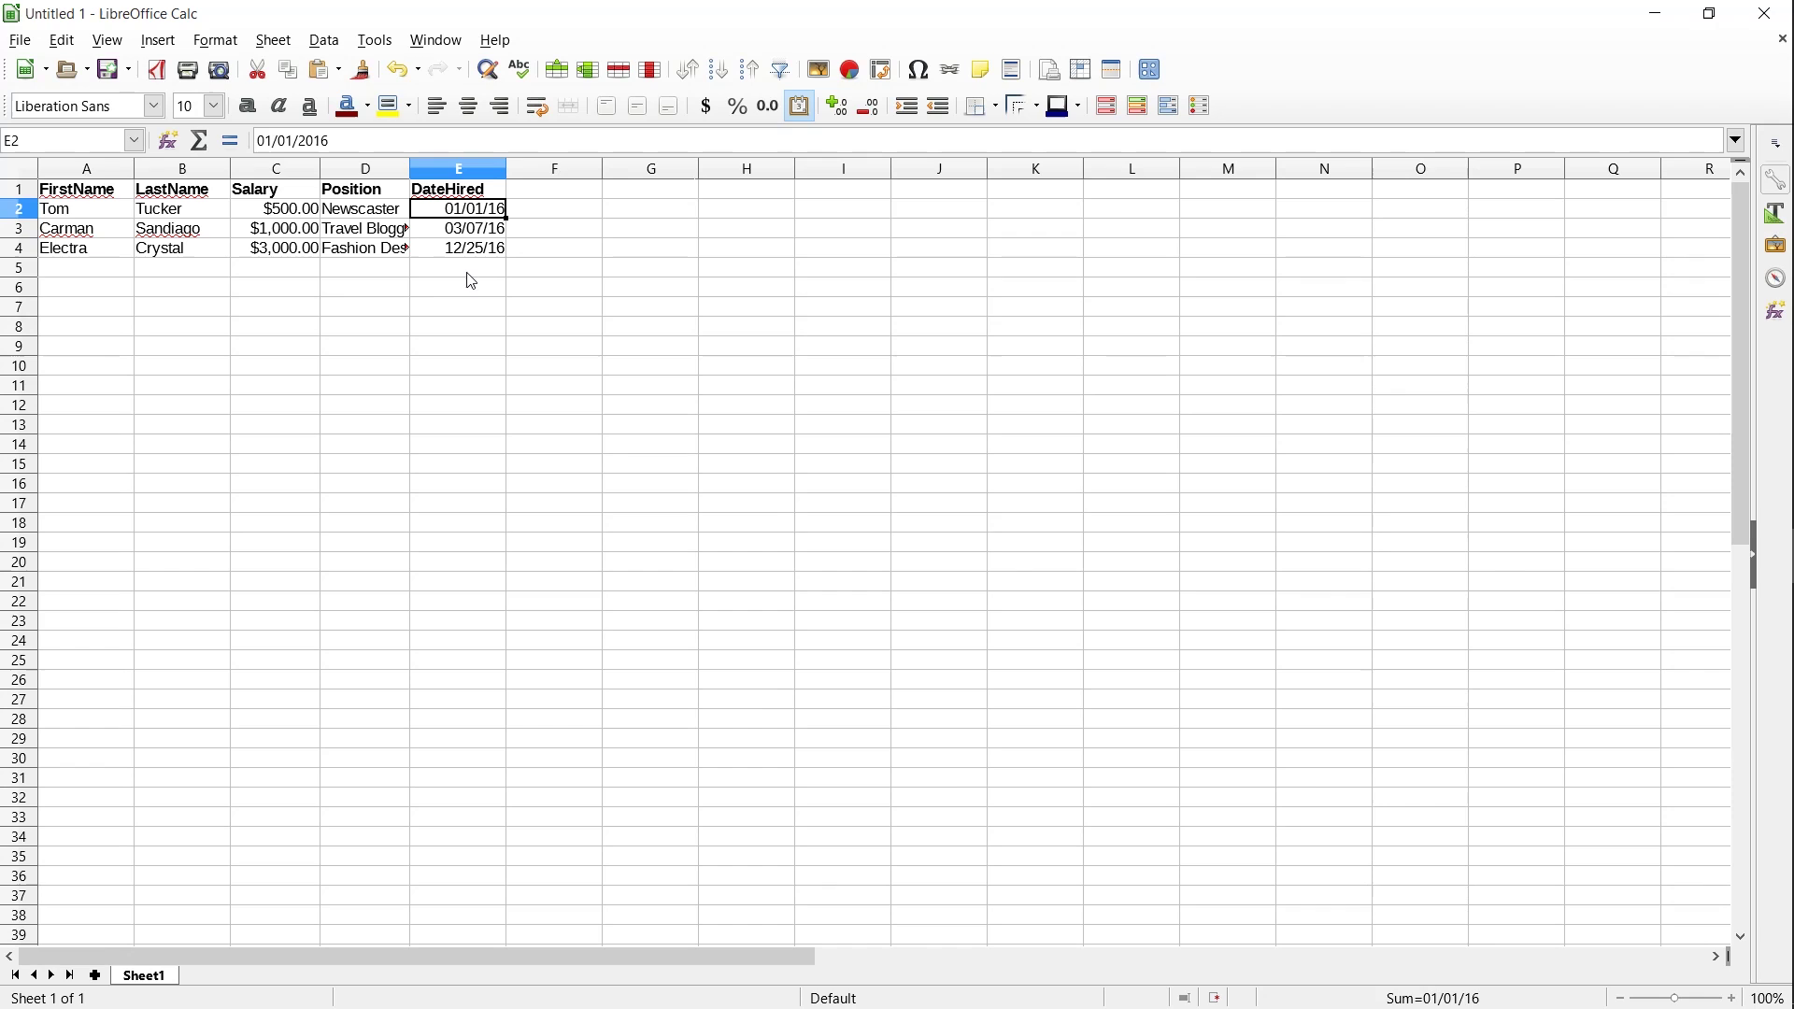
Step: Widen column D past the cut-off job titles so 'Fashion Designer' fits in D4
click(421, 277)
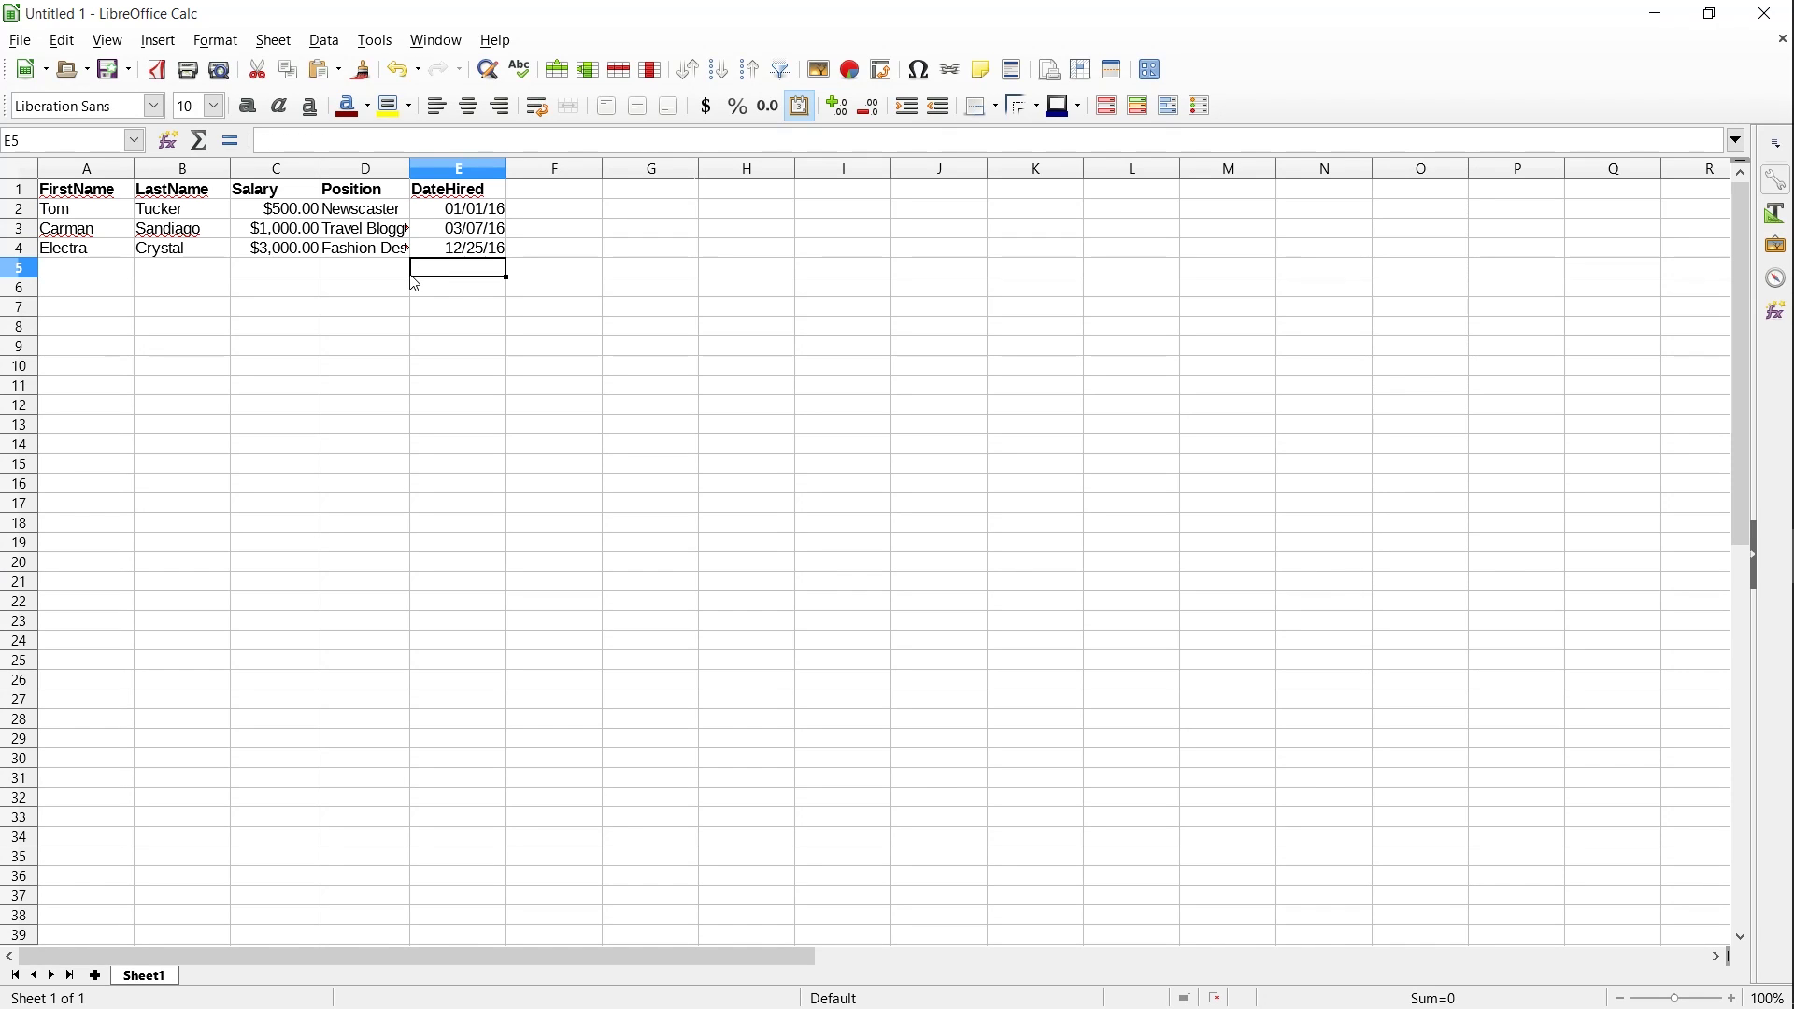
click(393, 230)
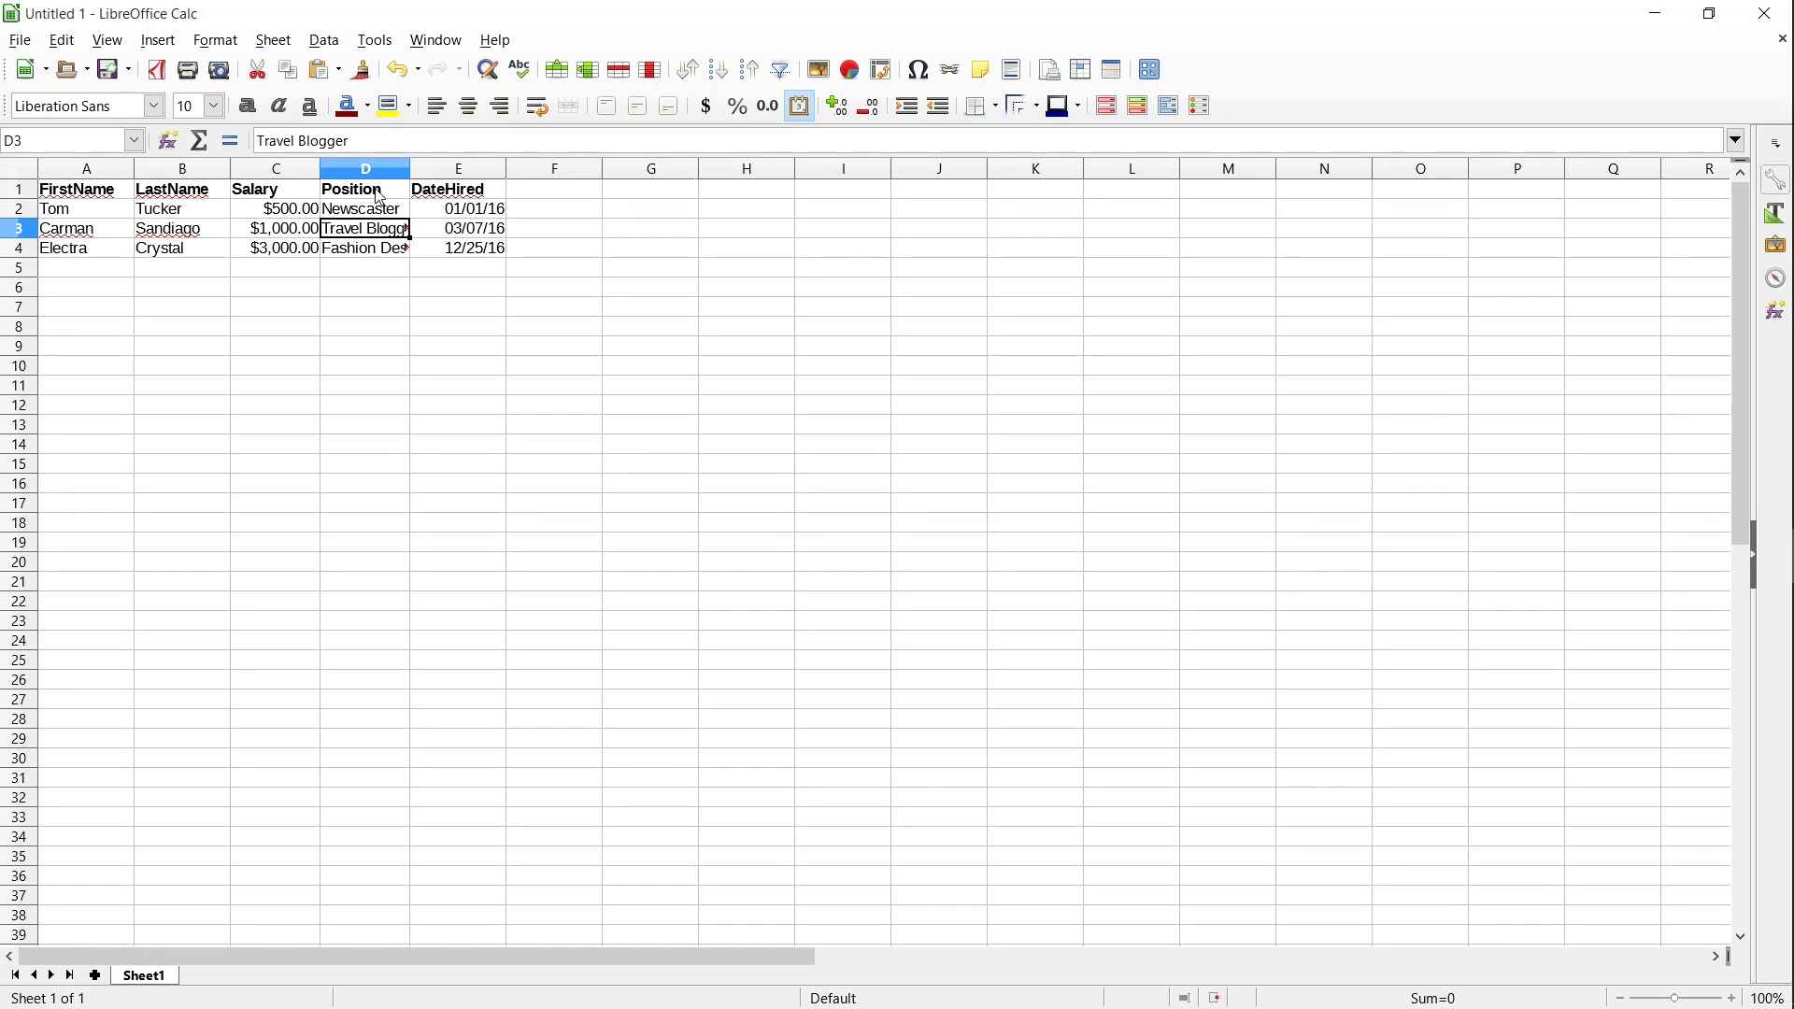
click(380, 261)
click(406, 234)
drag(412, 168, 466, 167)
click(457, 254)
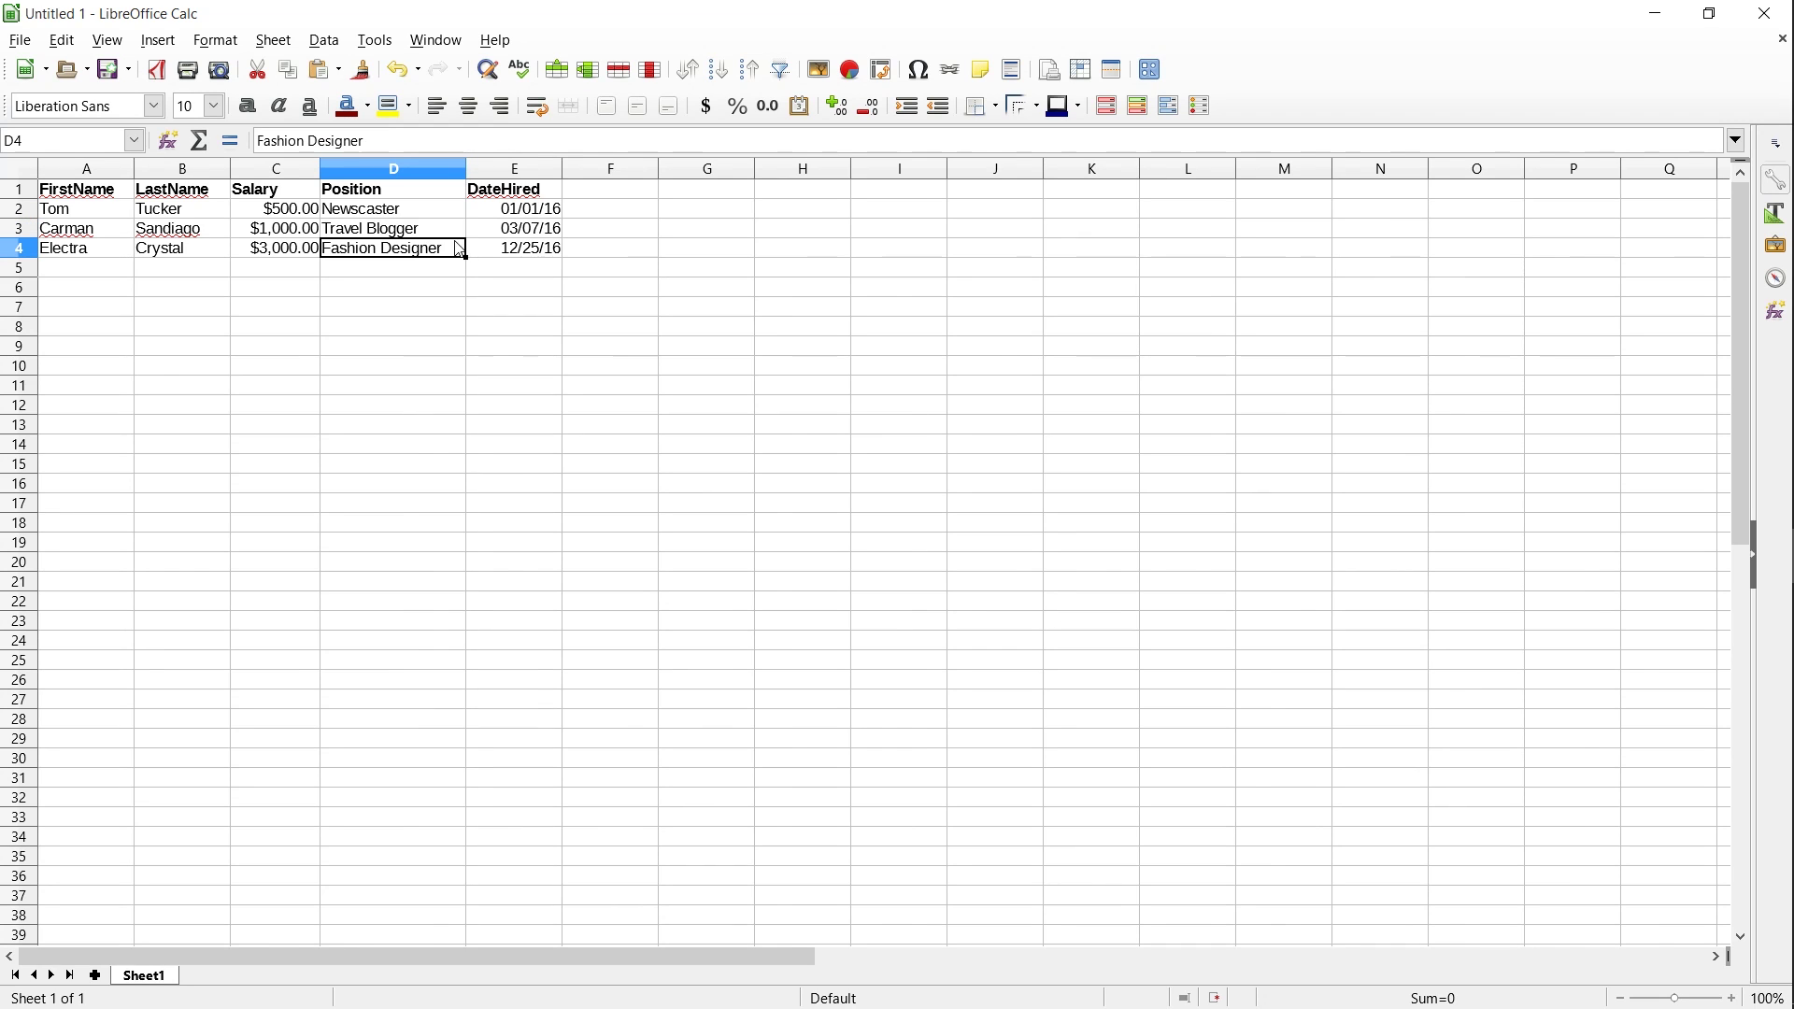
Step: Apply Optimal Column Width to column D, keeping the default 0.1" added spacing
right_click(451, 179)
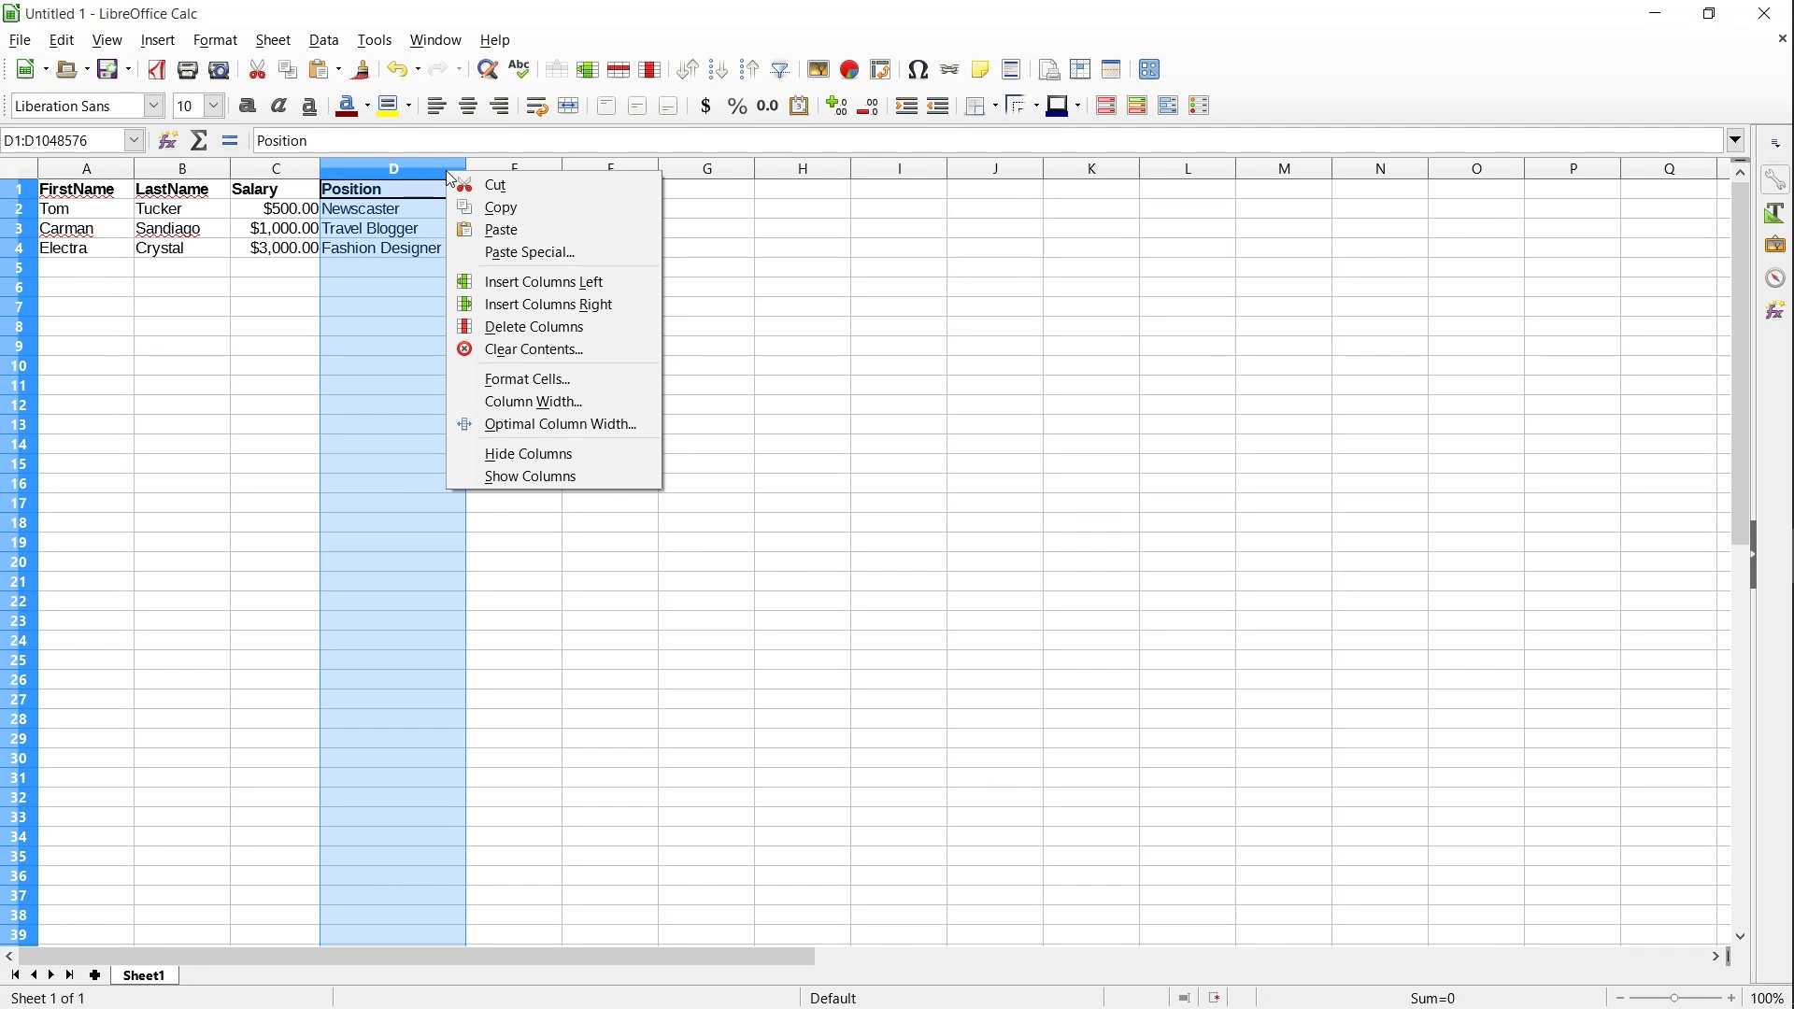
click(546, 428)
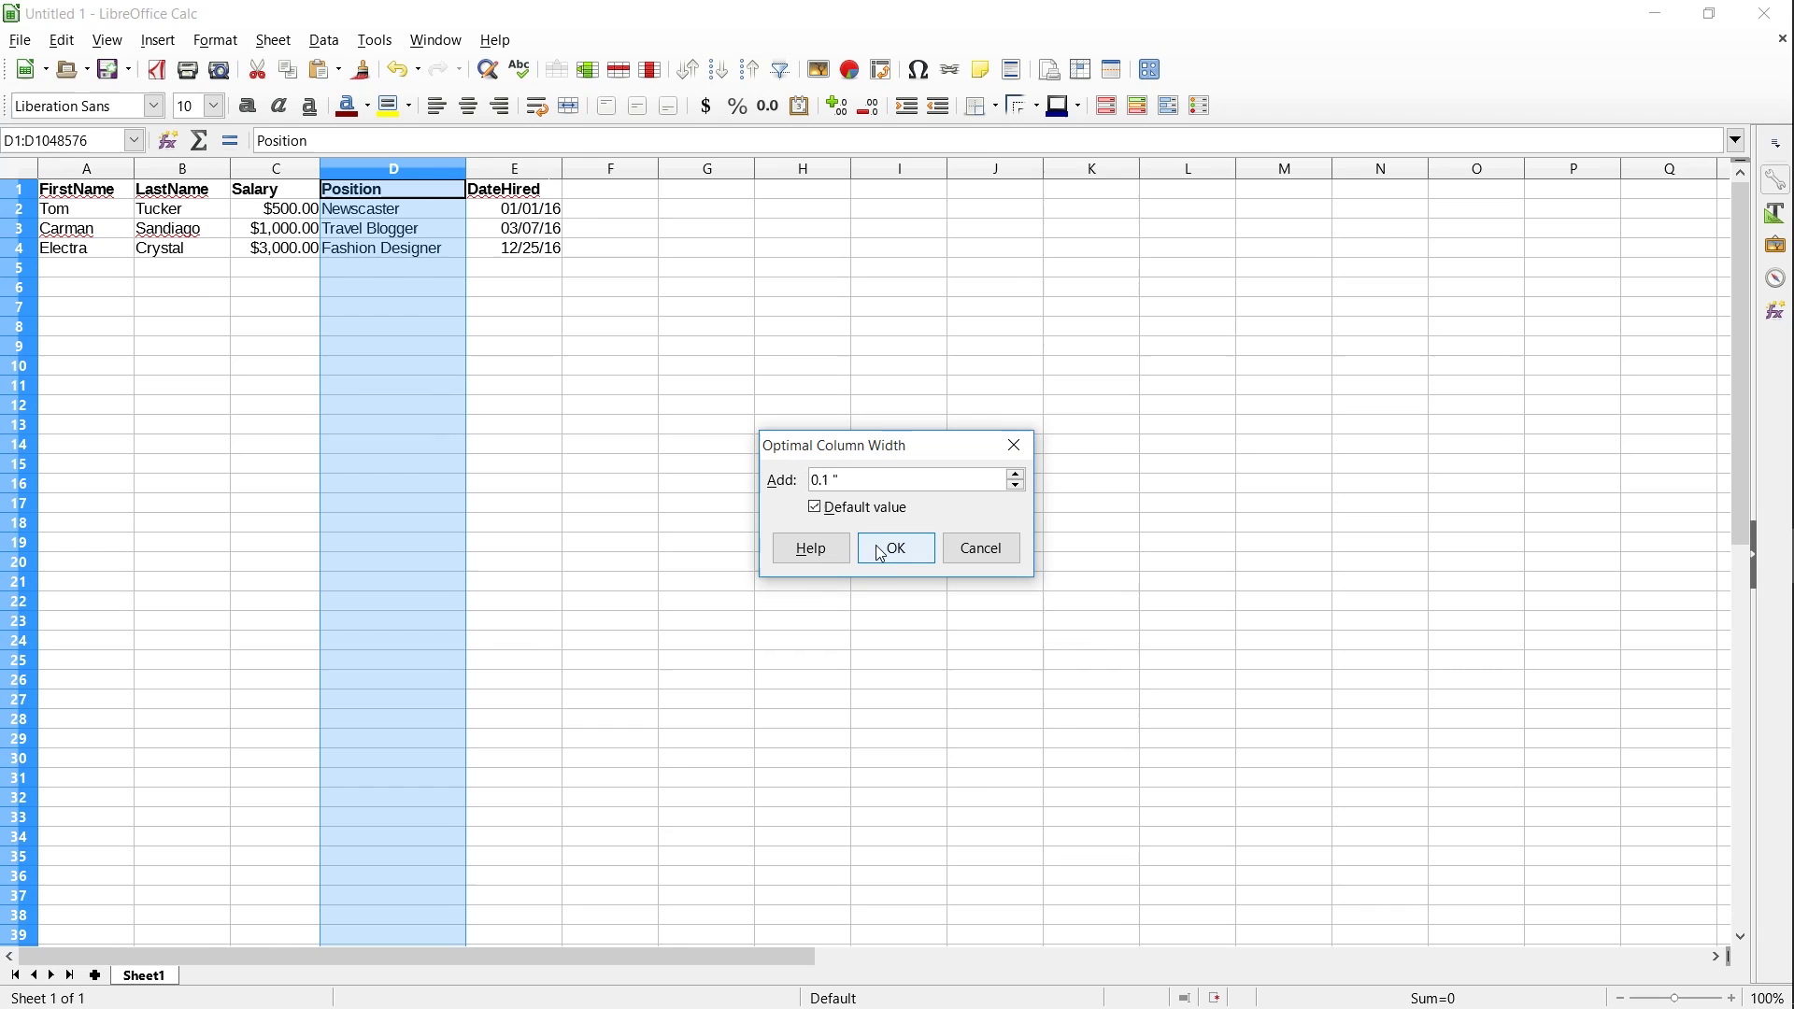
drag(853, 484, 782, 488)
click(871, 487)
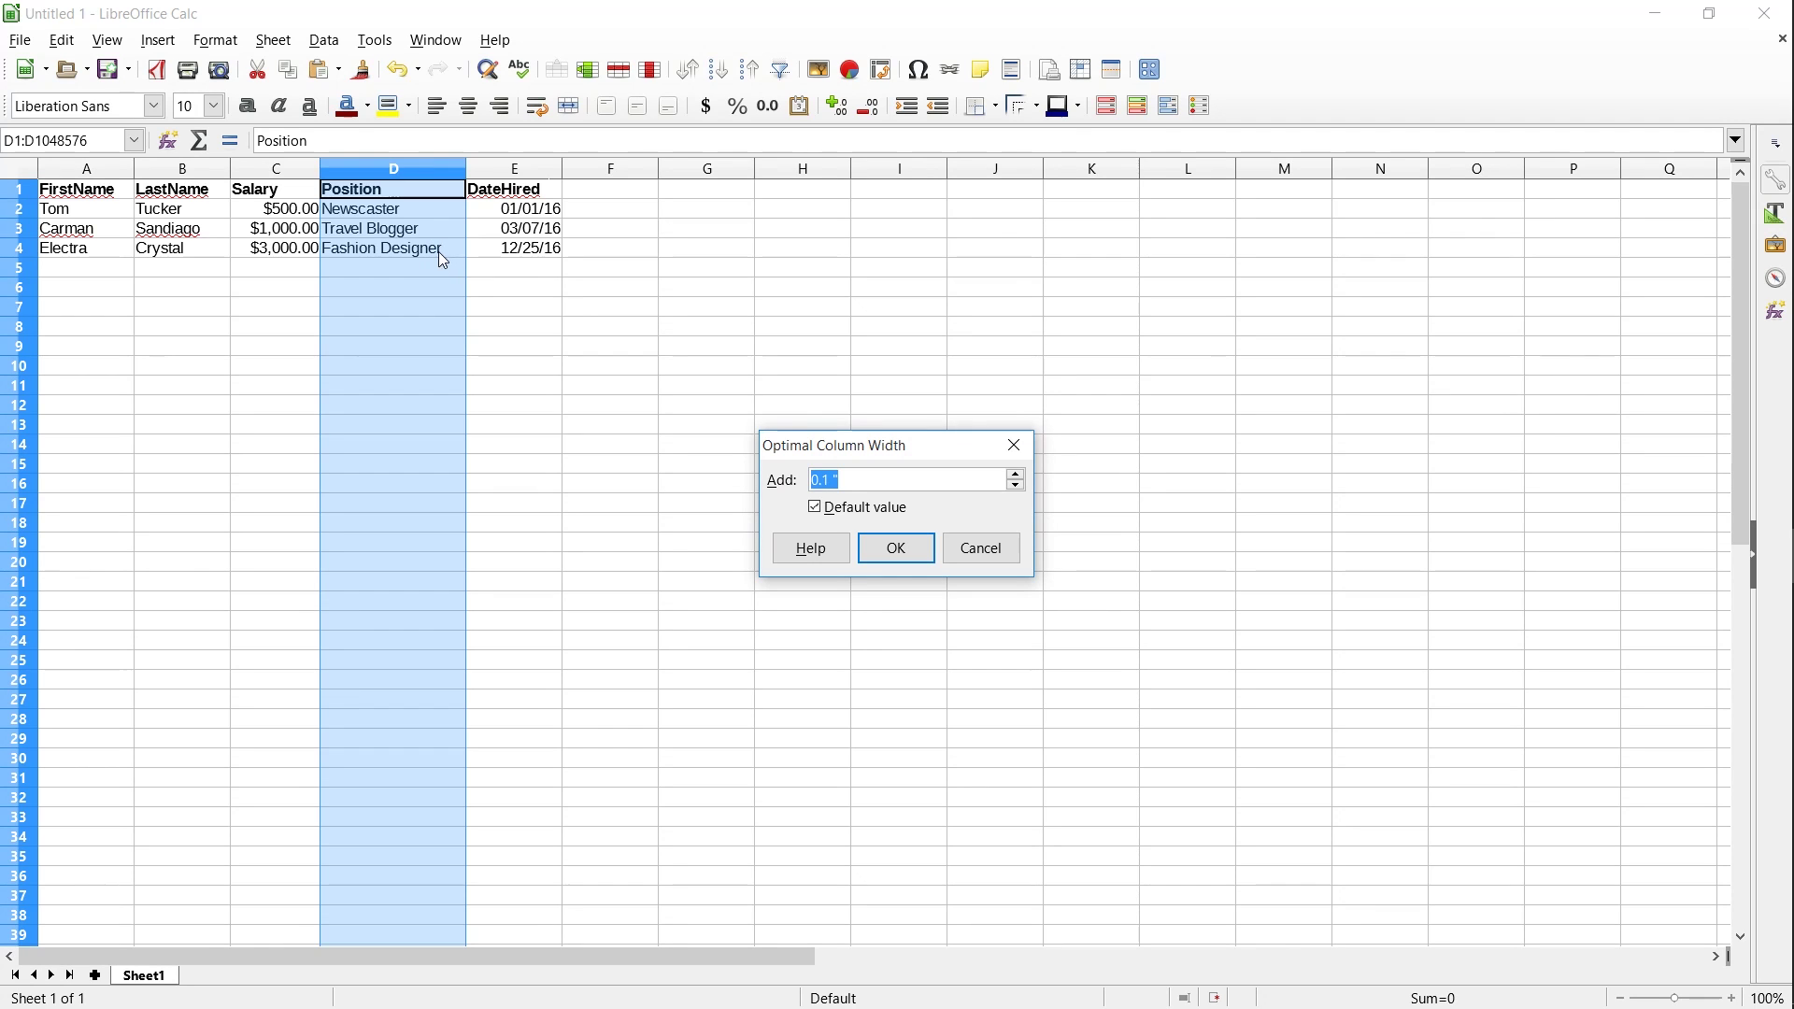
click(895, 550)
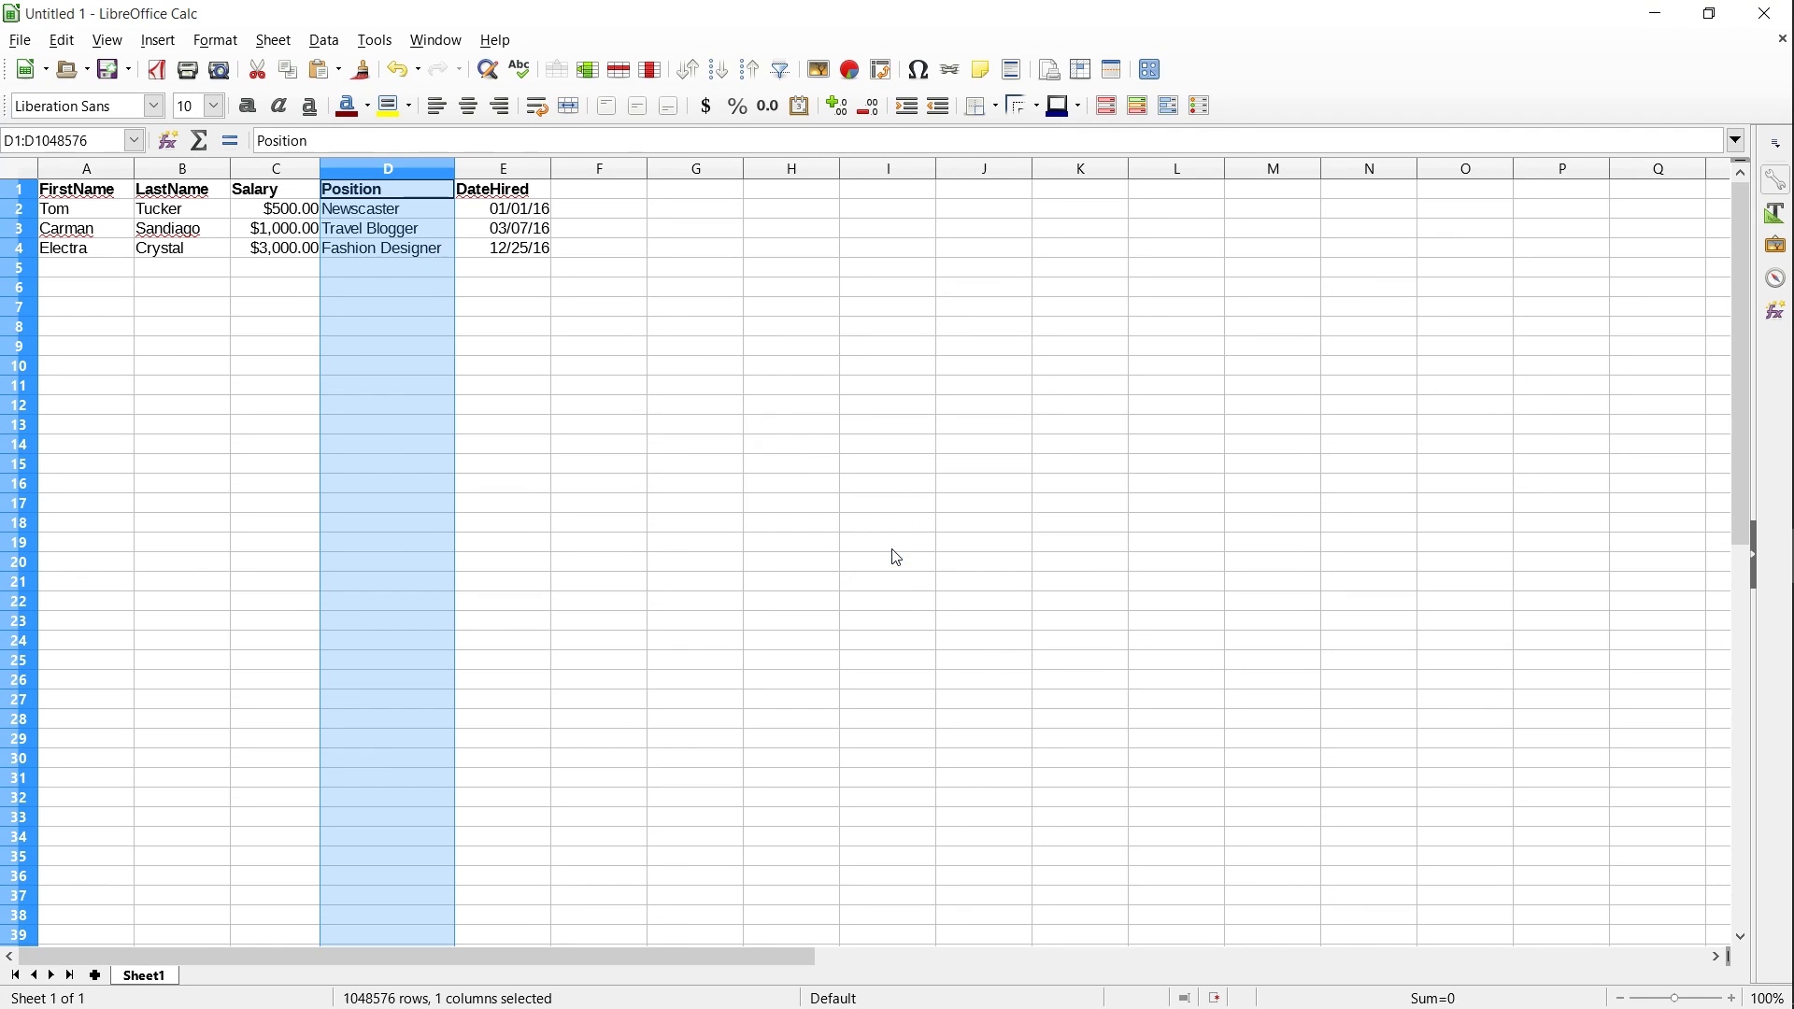
Step: Check that 'Fashion Designer', 'Travel Blogger' and 'Newscaster' fit the narrowed Position column
click(445, 248)
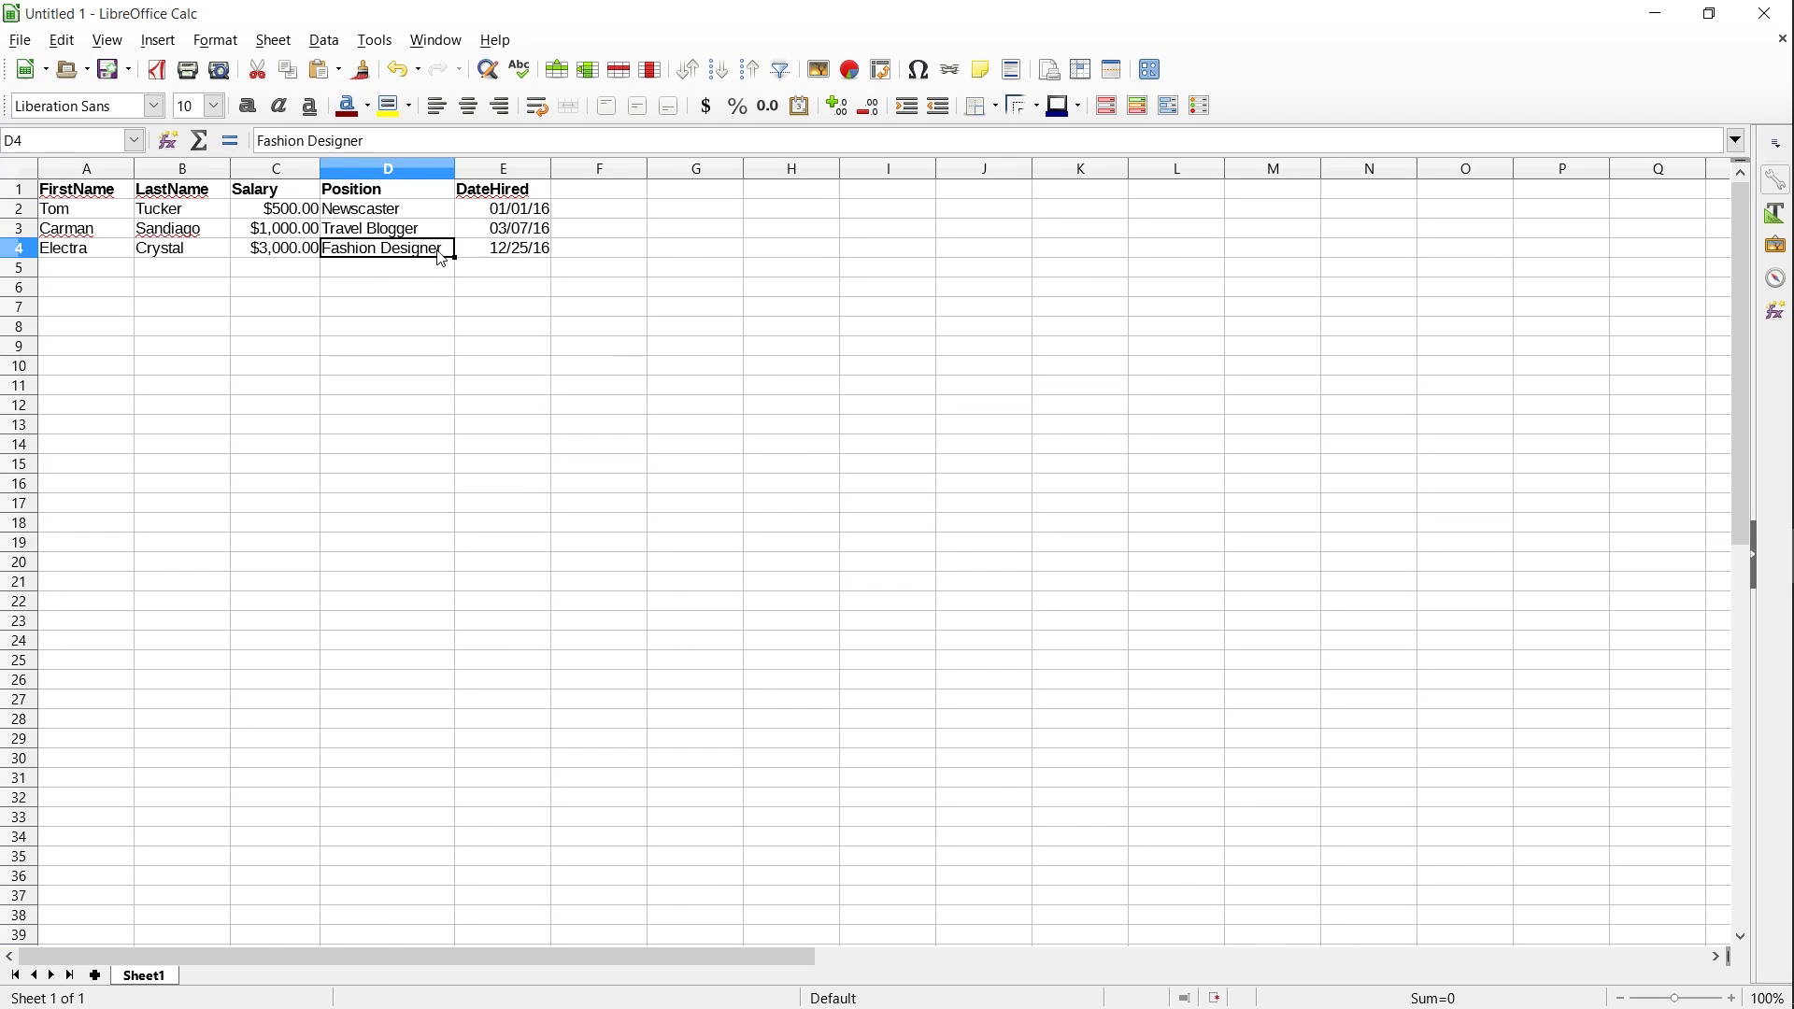
click(443, 230)
click(447, 210)
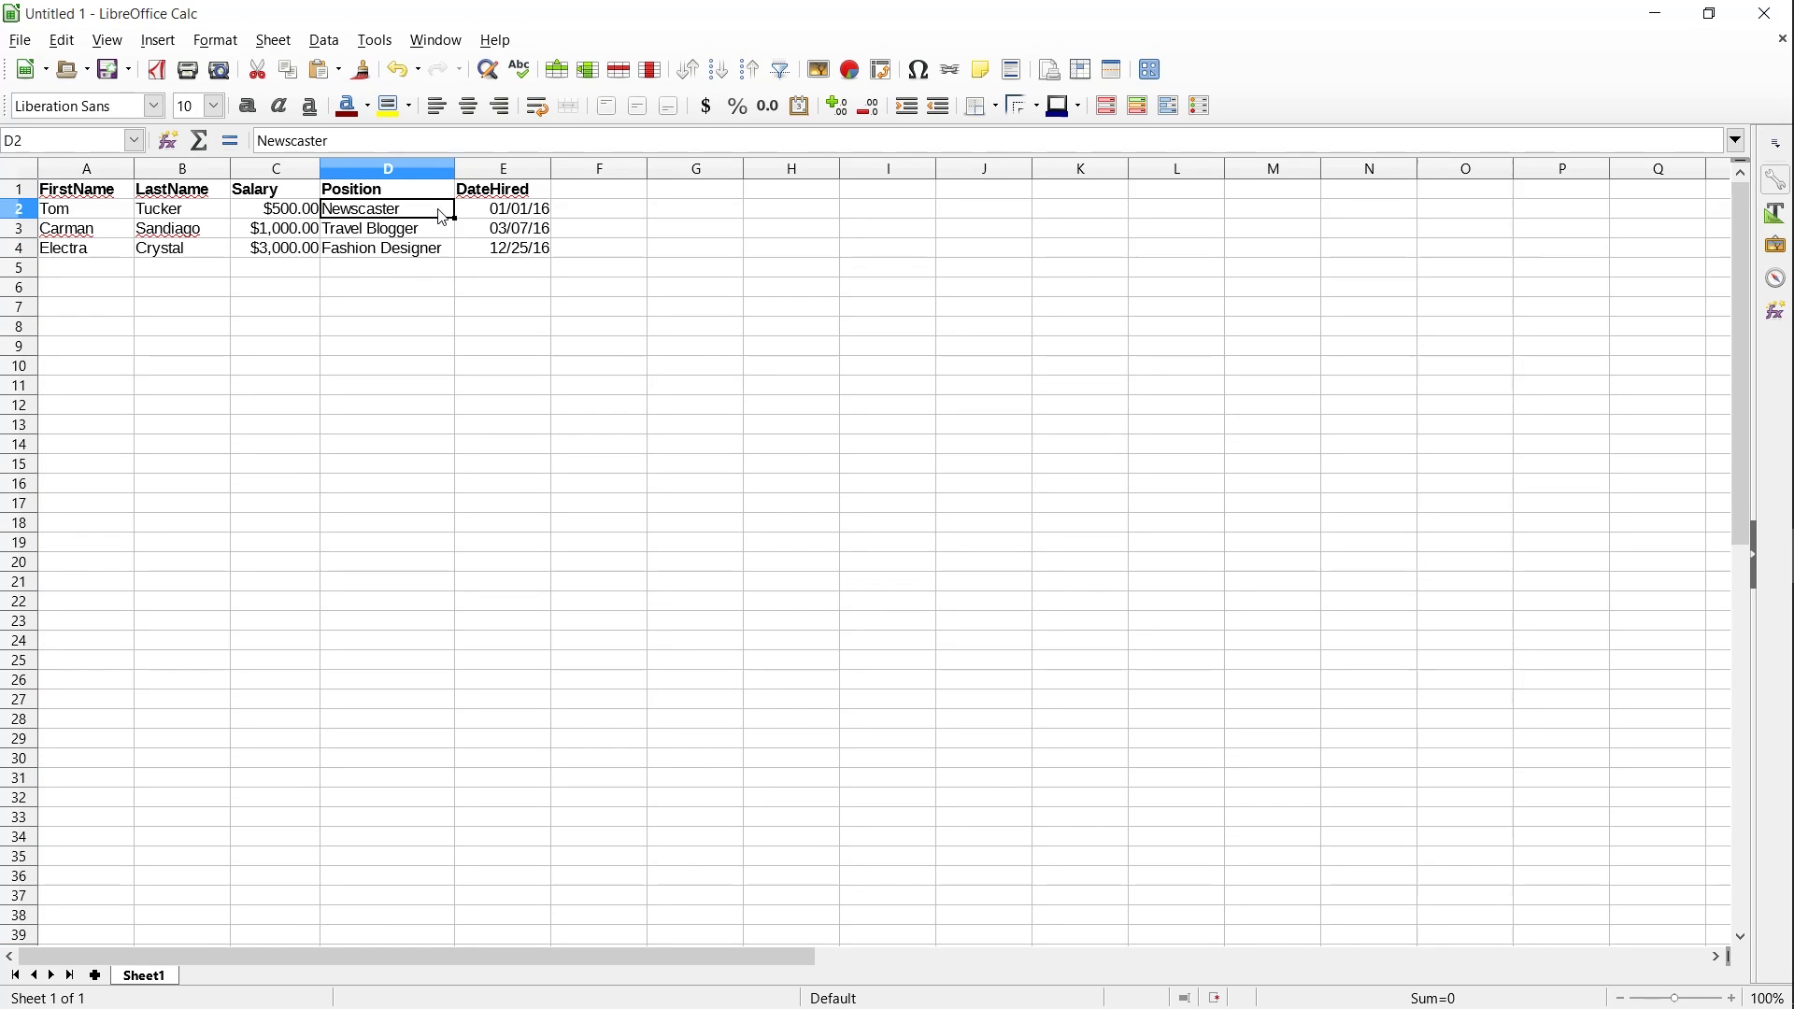
click(436, 196)
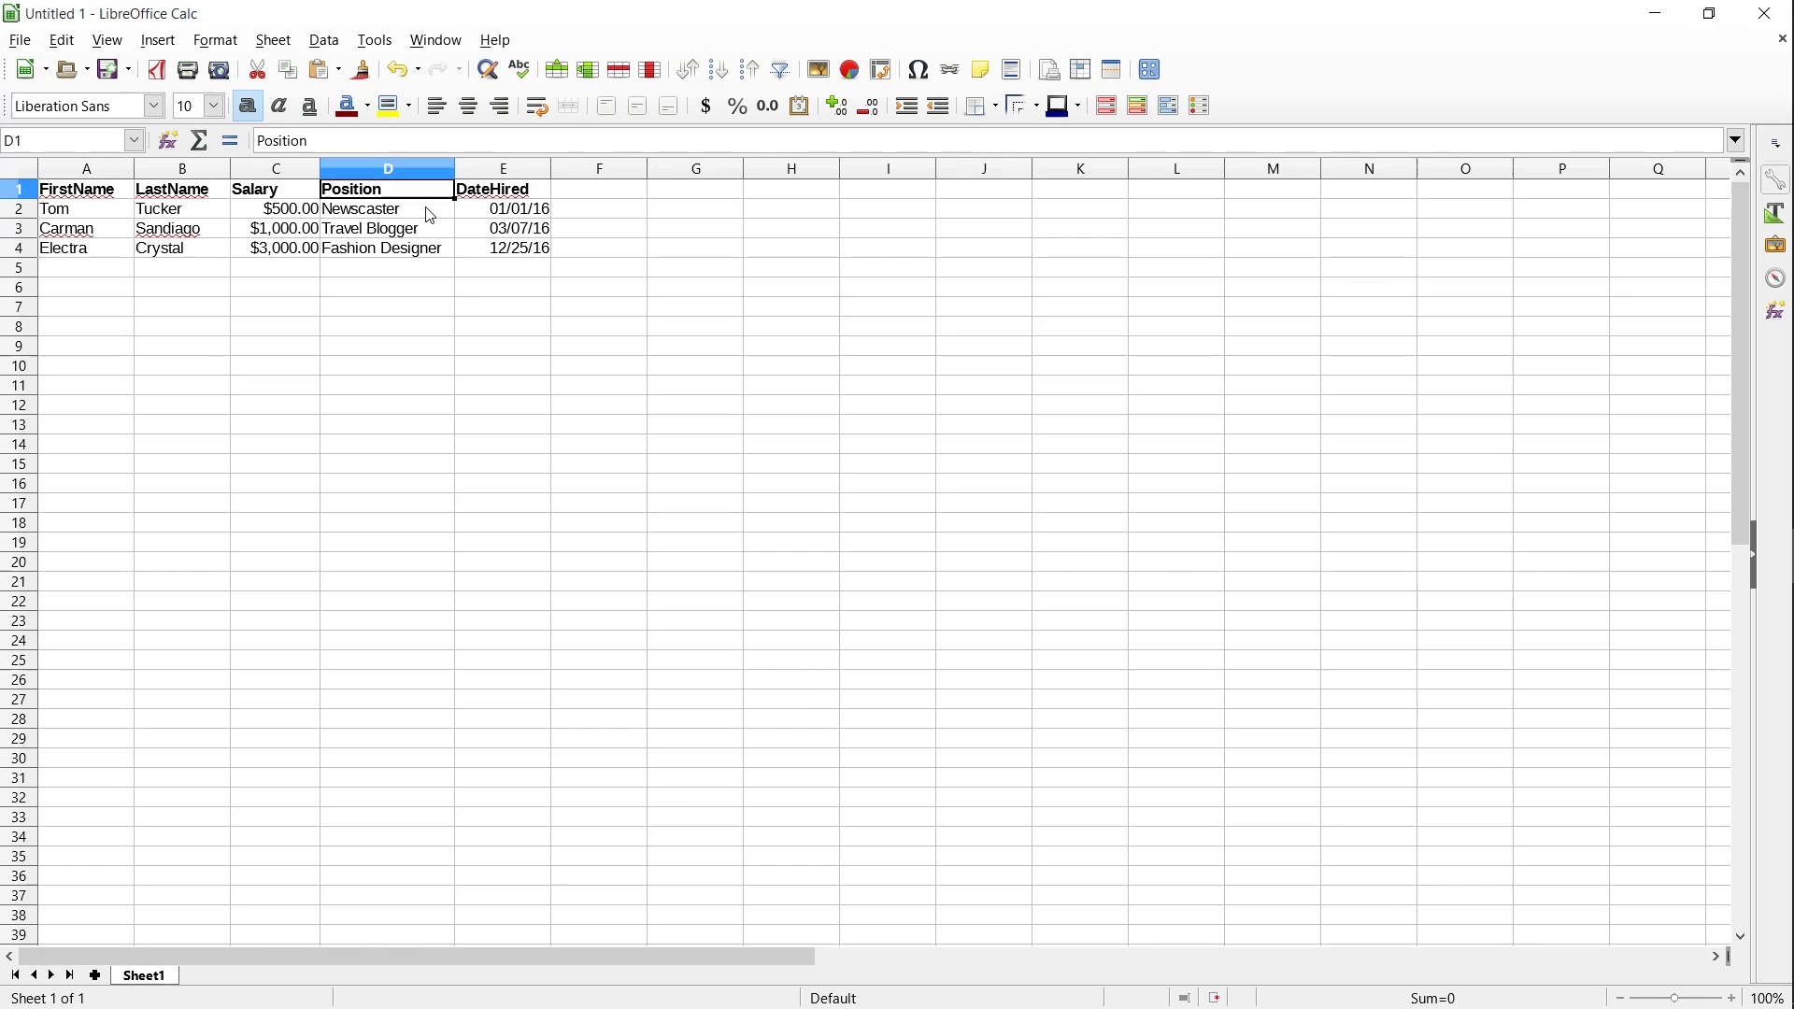